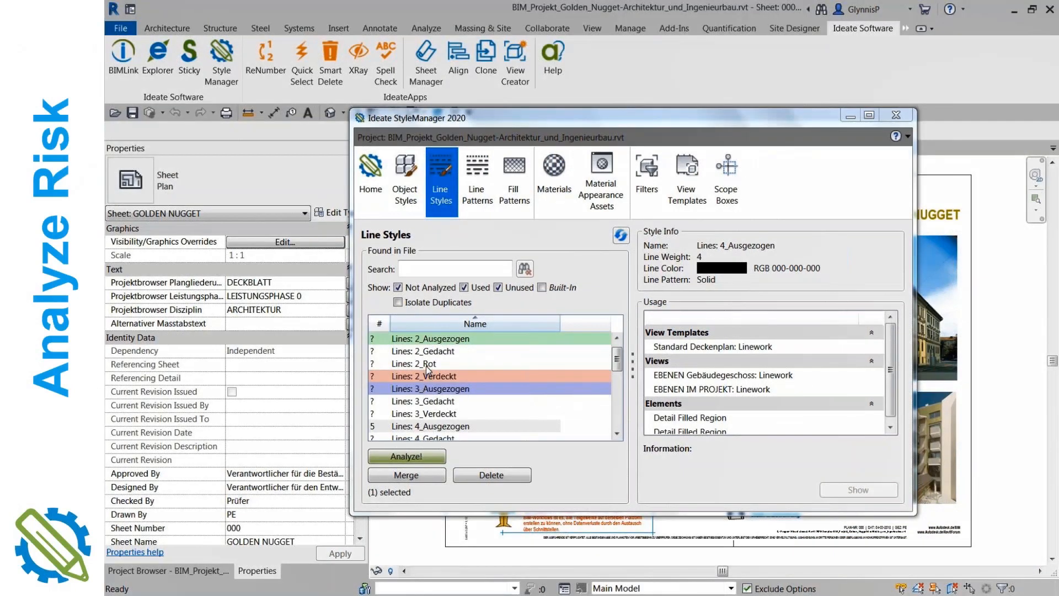
- Review where the line style 2_Rot is used and inspect its second detail line entry
left_click(429, 364)
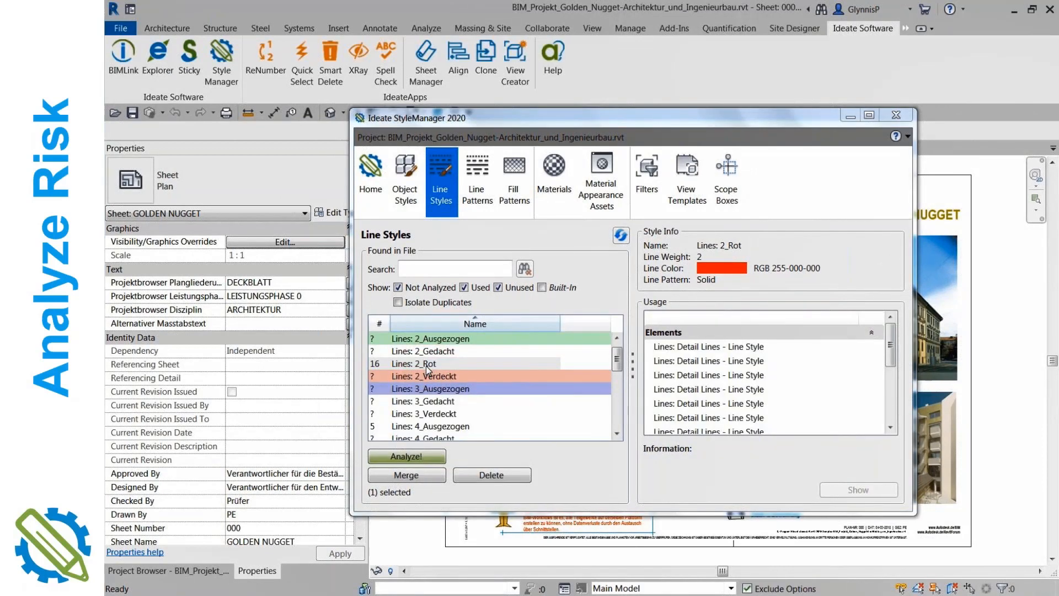
left_click(712, 362)
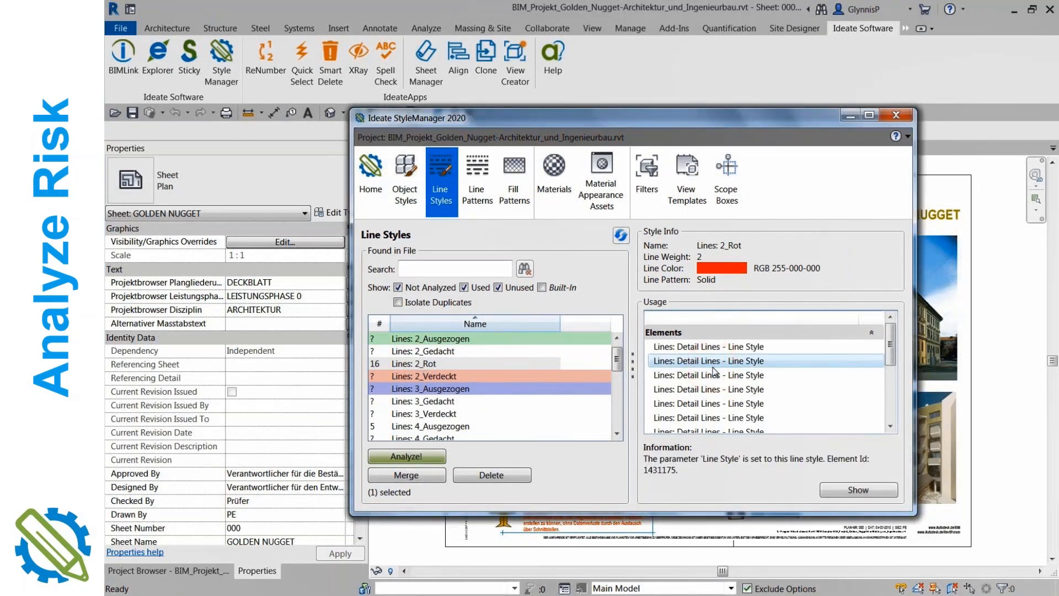
- Show the first Detail Filled Region that uses line style 4_Ausgezogen in its view, with StyleManager moved clear of the drawing
left_click(444, 427)
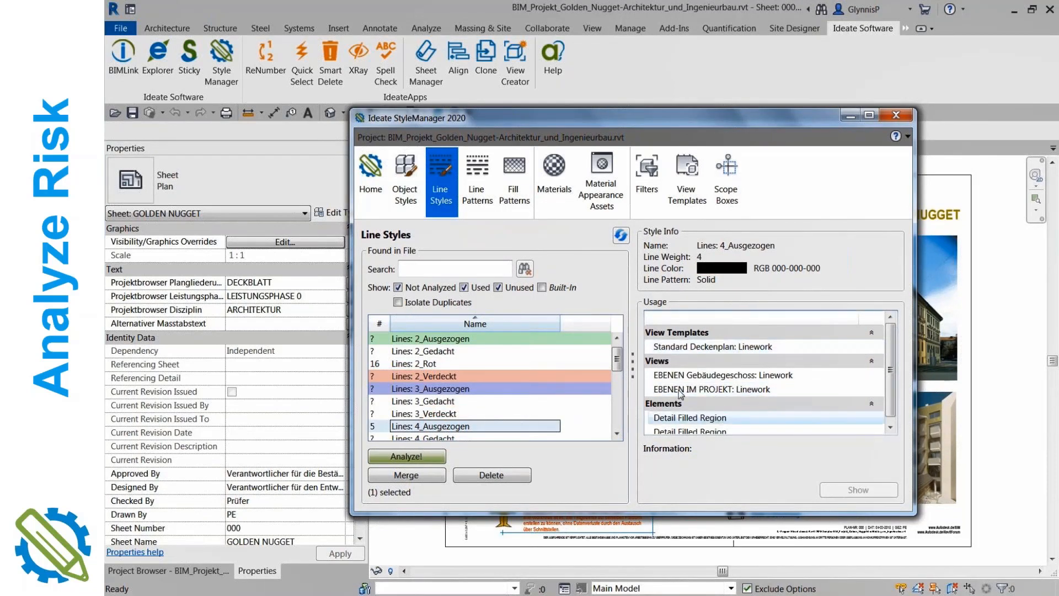
scroll(889, 406, "down", 1)
left_click(689, 415)
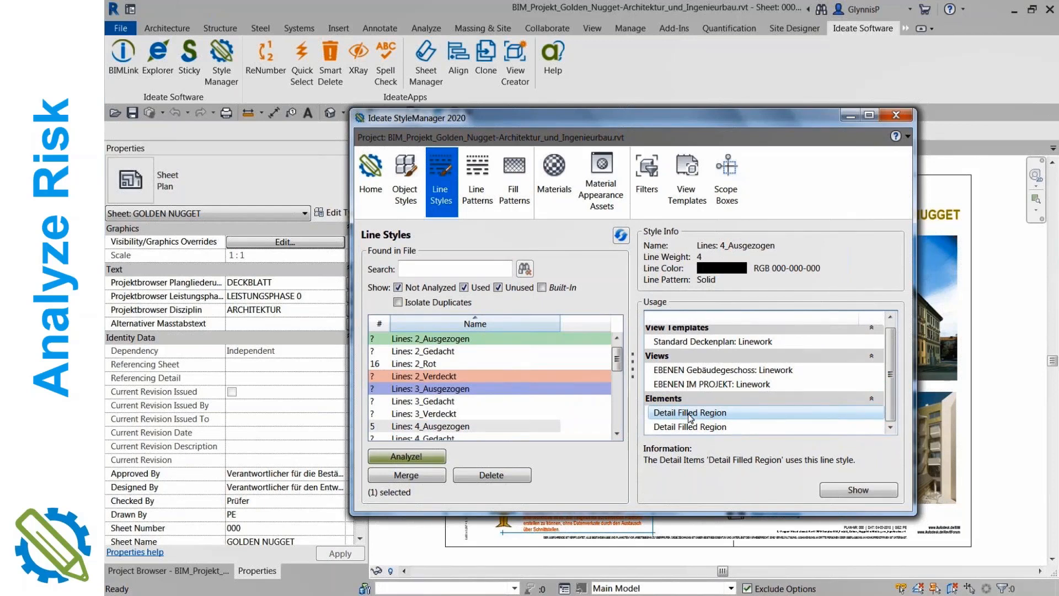
left_click(674, 410)
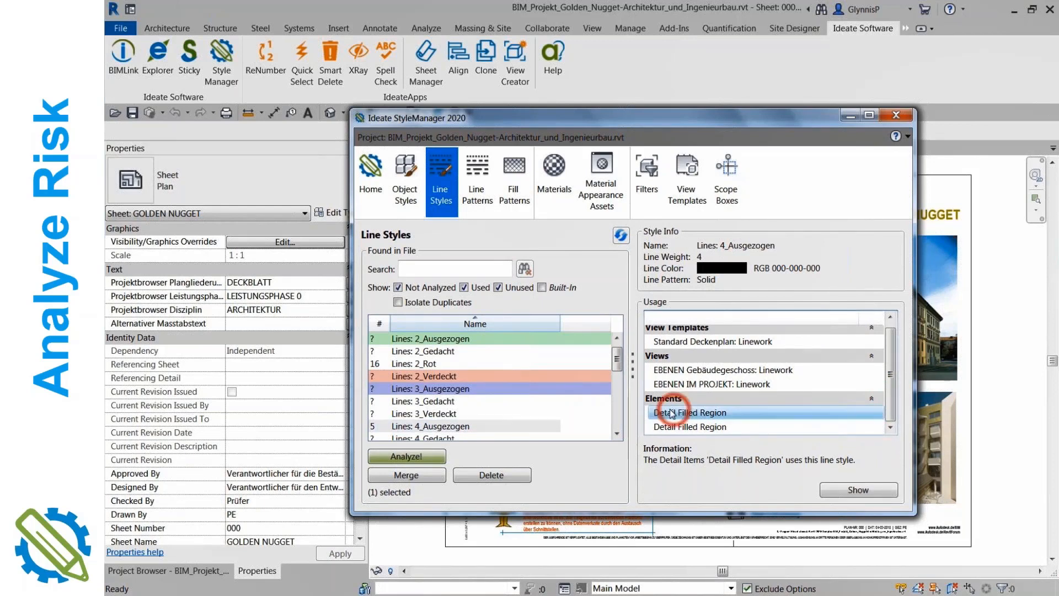
left_click(862, 491)
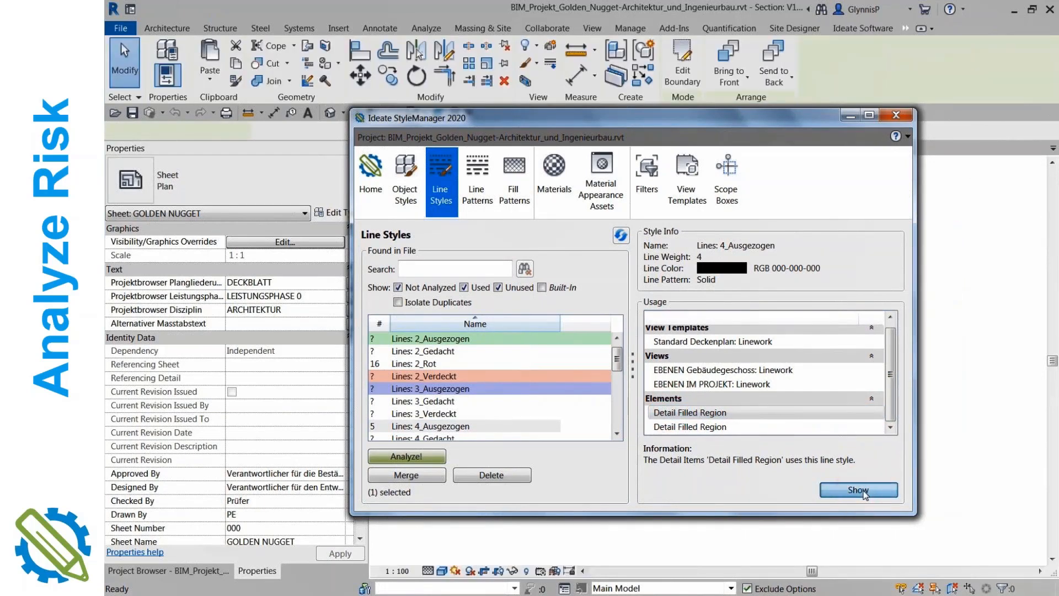
left_click(859, 490)
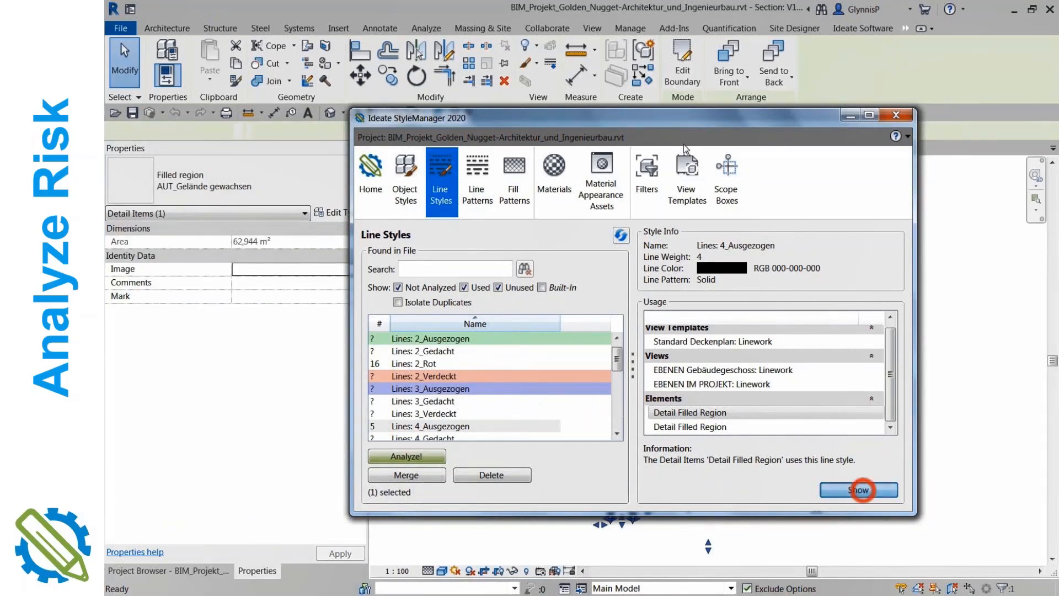
left_click_drag(760, 118, 434, 115)
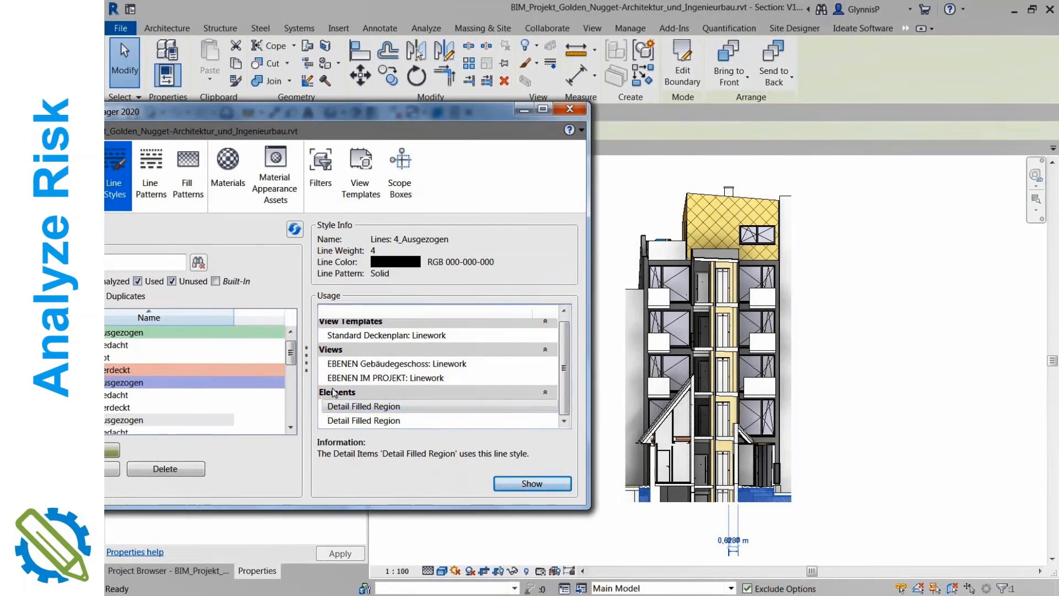
- Open the filled region's boundary for editing and select the whole boundary chain to check its line style
left_click(682, 70)
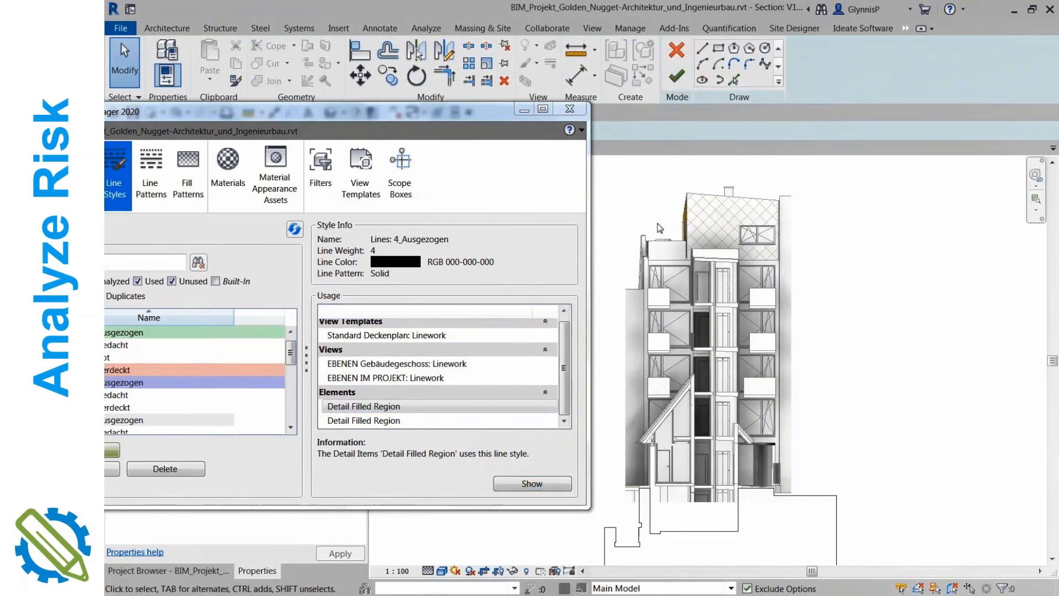
key("Tab")
left_click(831, 495)
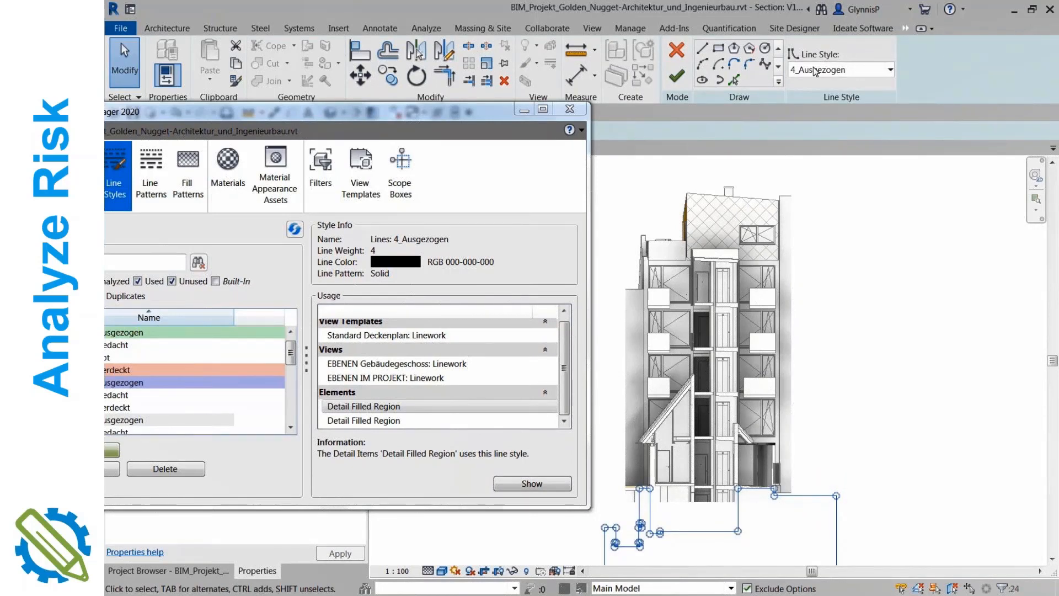
left_click_drag(459, 111, 693, 98)
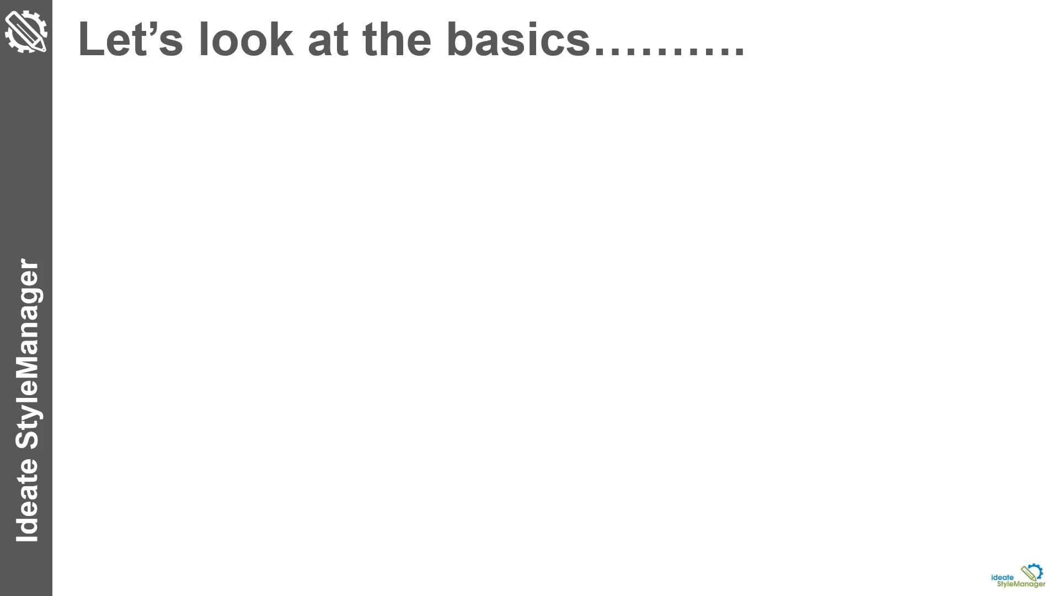
- Switch to Revit with Clean_Project and check the imported object categories in Object Styles, leaving them unchanged
key("alt+Tab")
key("alt+Tab")
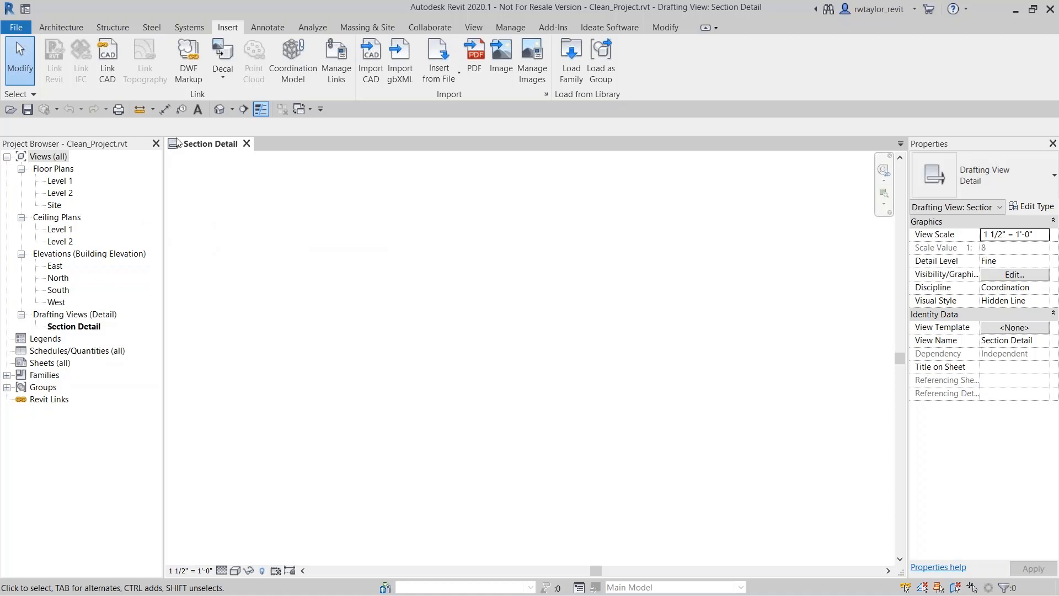
left_click(508, 27)
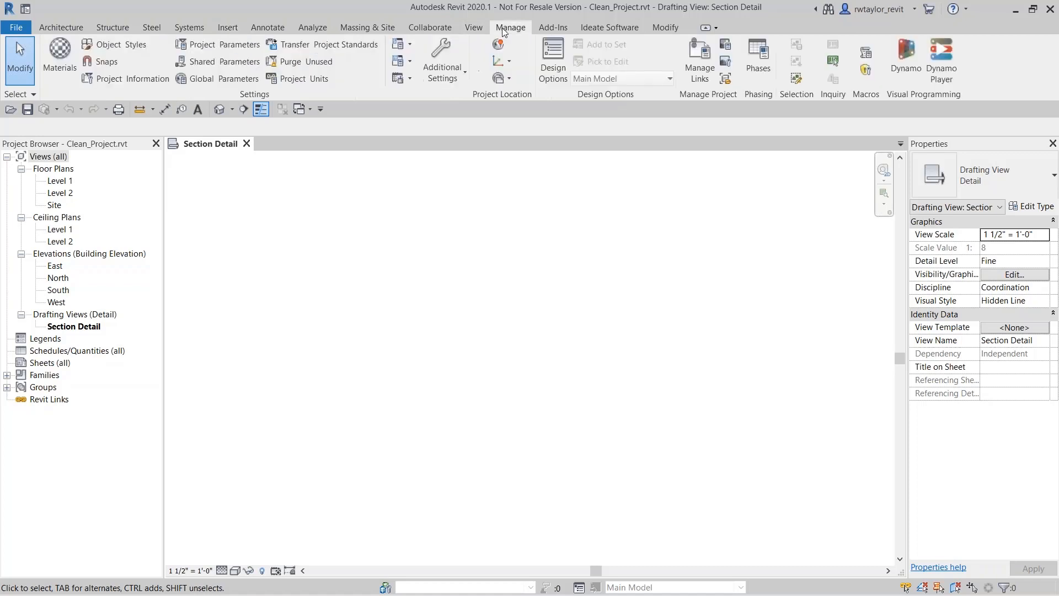
left_click(121, 45)
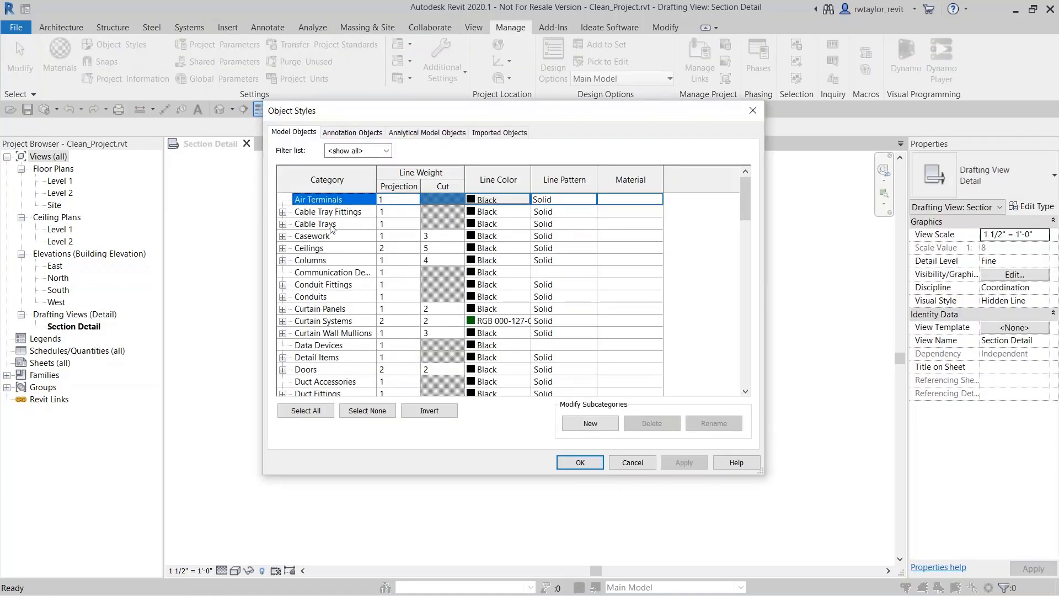
mouse_move(743, 198)
left_mouse_down()
mouse_move(752, 375)
mouse_move(751, 196)
left_mouse_up()
left_click(494, 133)
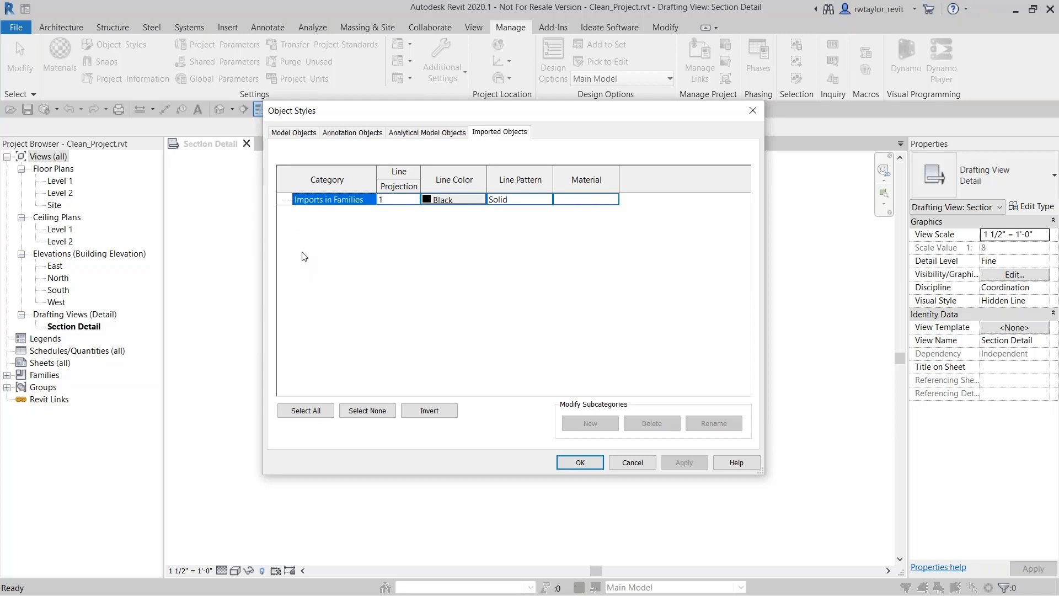
left_click(752, 111)
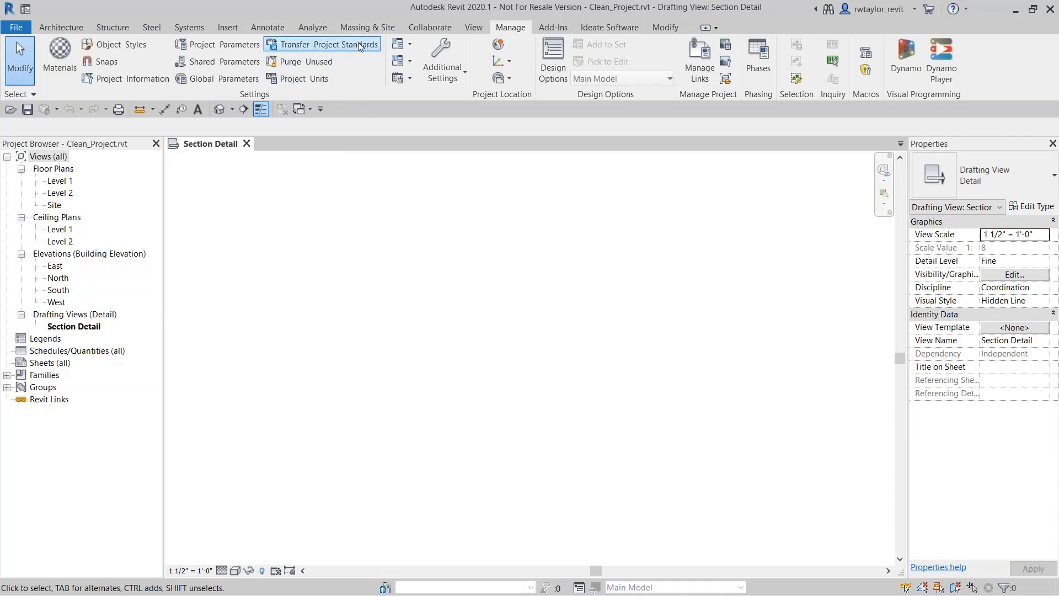
- Import the CAD file Section1.dwg into the Section Detail drafting view and inspect it as an import instance
left_click(228, 28)
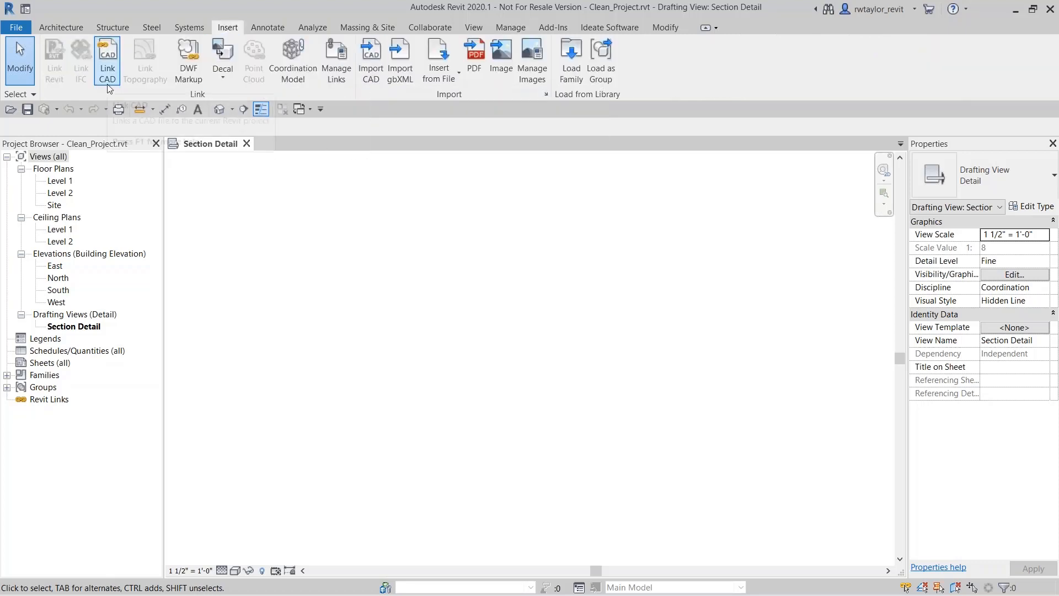
left_click(369, 69)
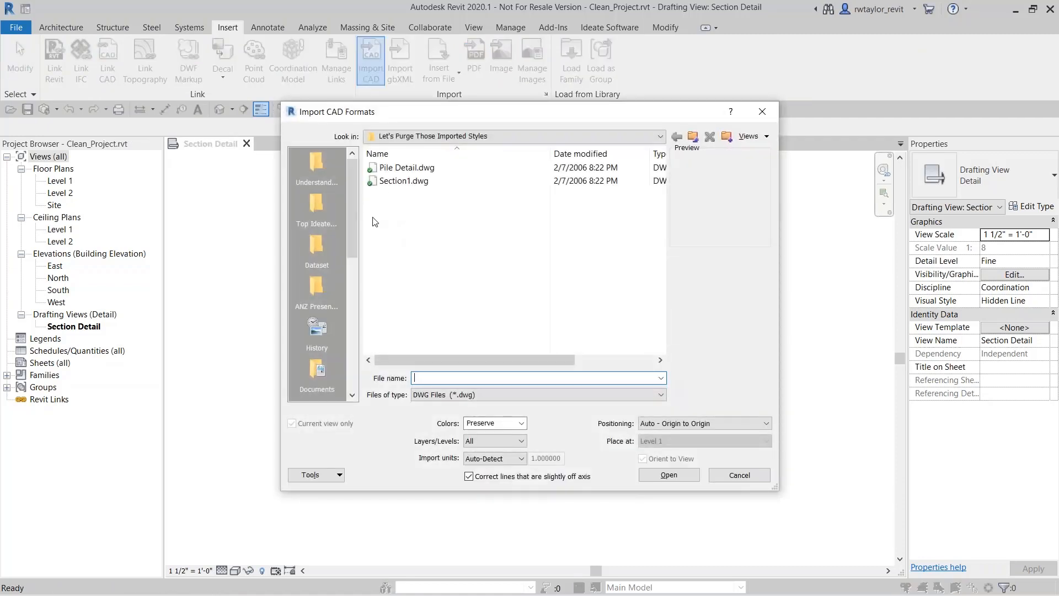
left_click(400, 186)
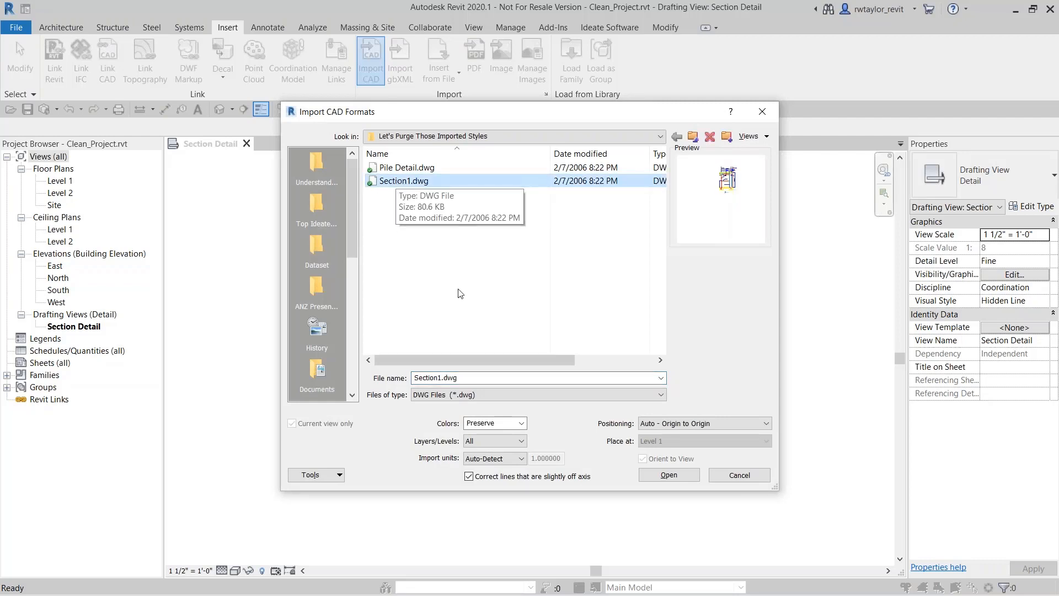
left_click(668, 475)
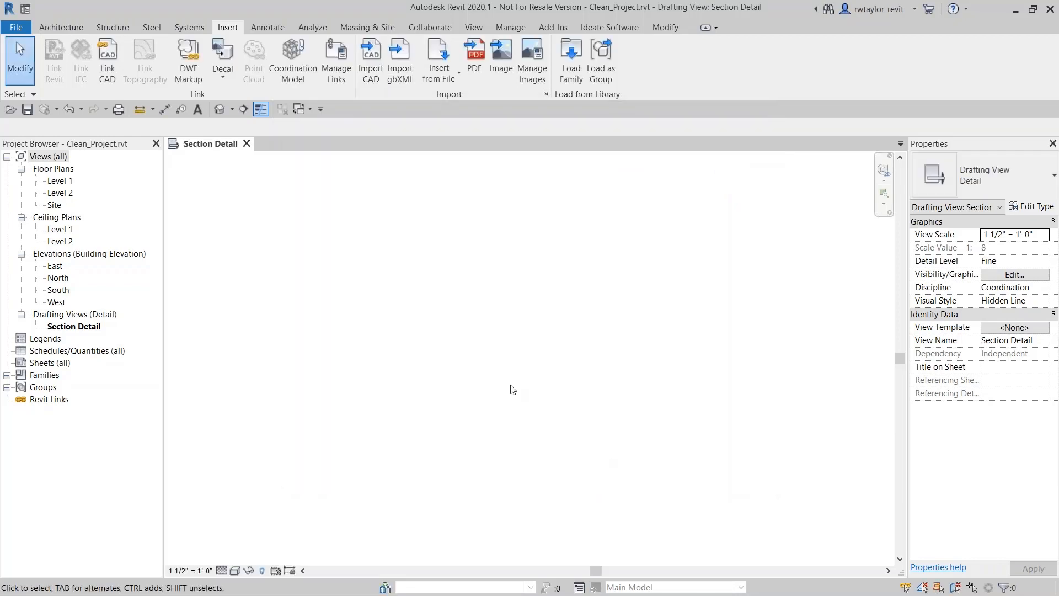
right_click(435, 327)
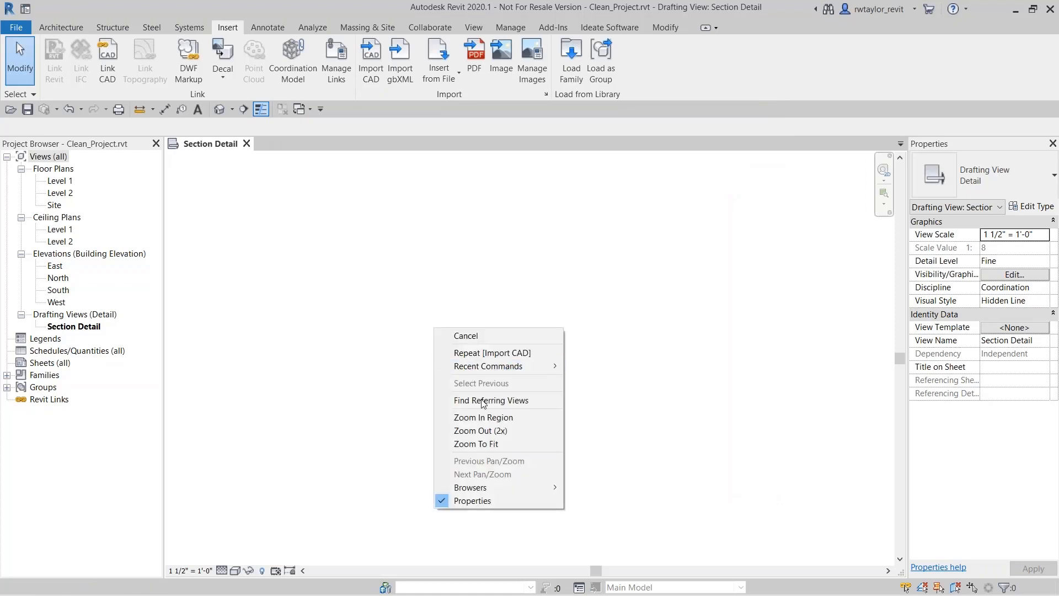
left_click(491, 443)
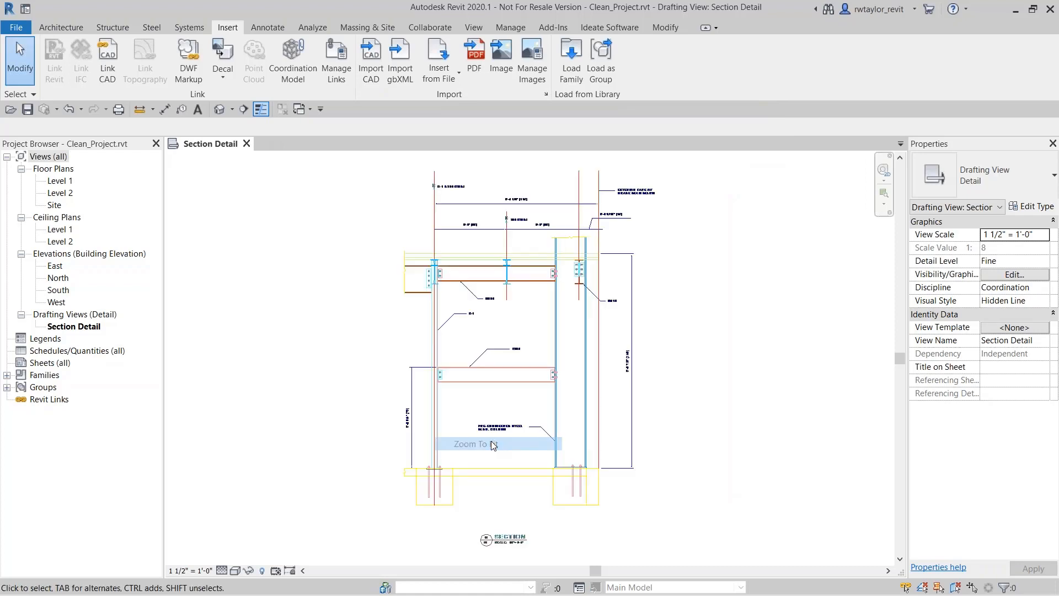
left_click(410, 368)
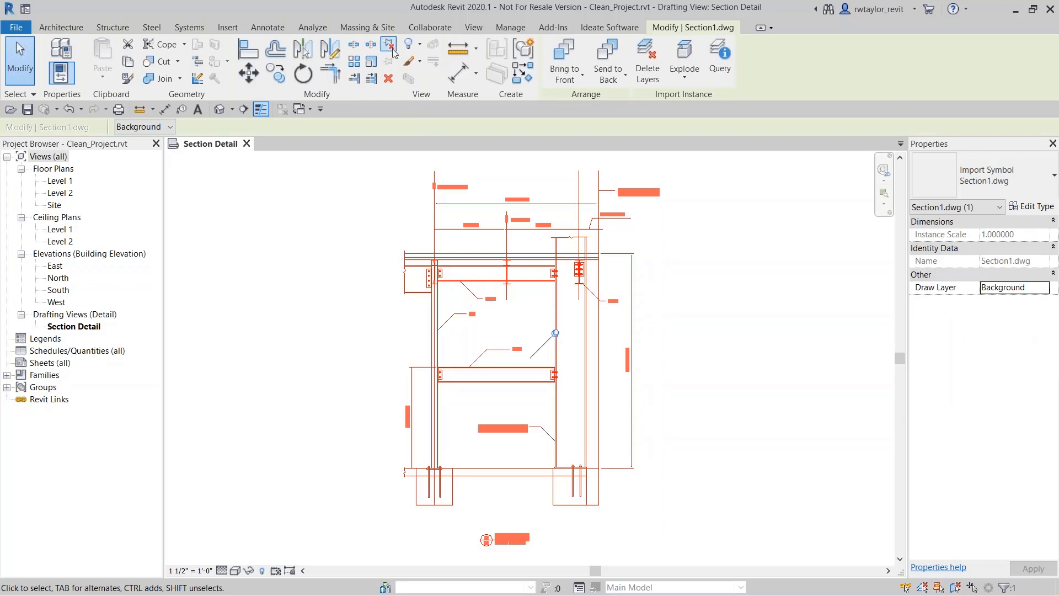
left_click(343, 268)
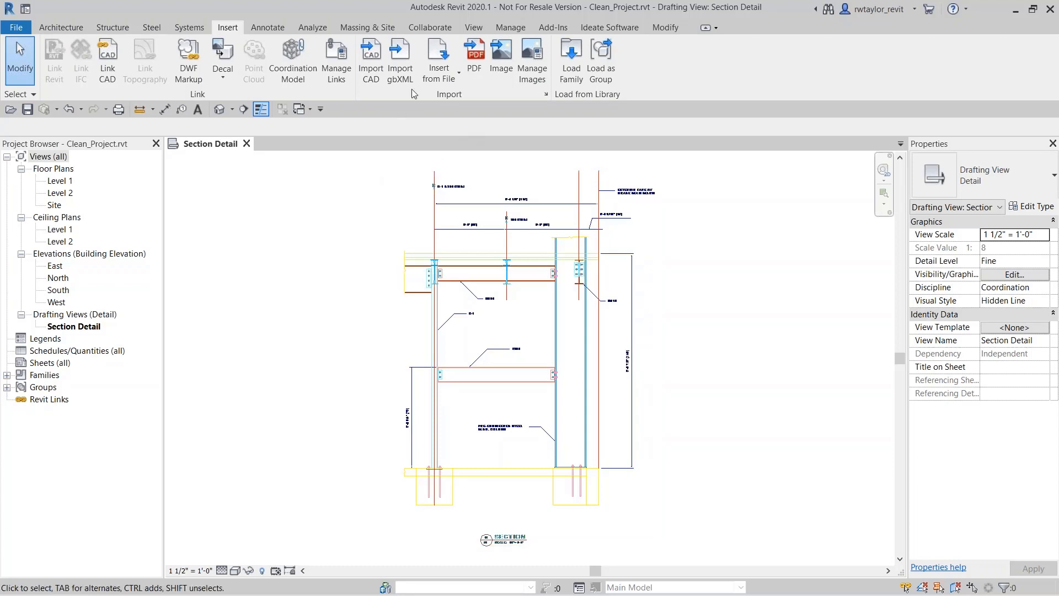
- Examine the layers listed under Section1.dwg among the imported objects in Object Styles
left_click(510, 27)
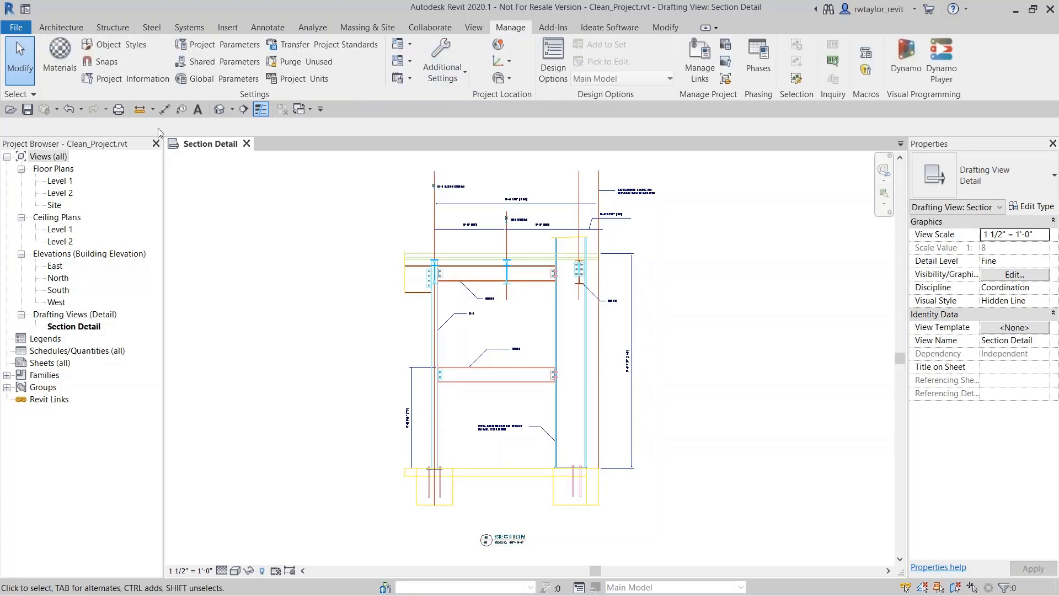
left_click(117, 45)
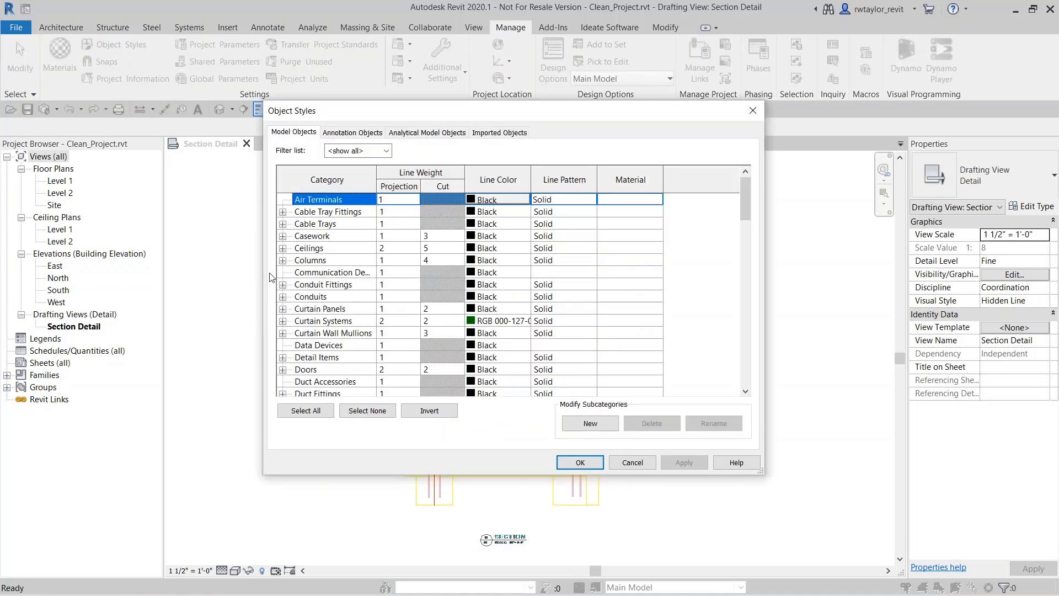
left_click(494, 134)
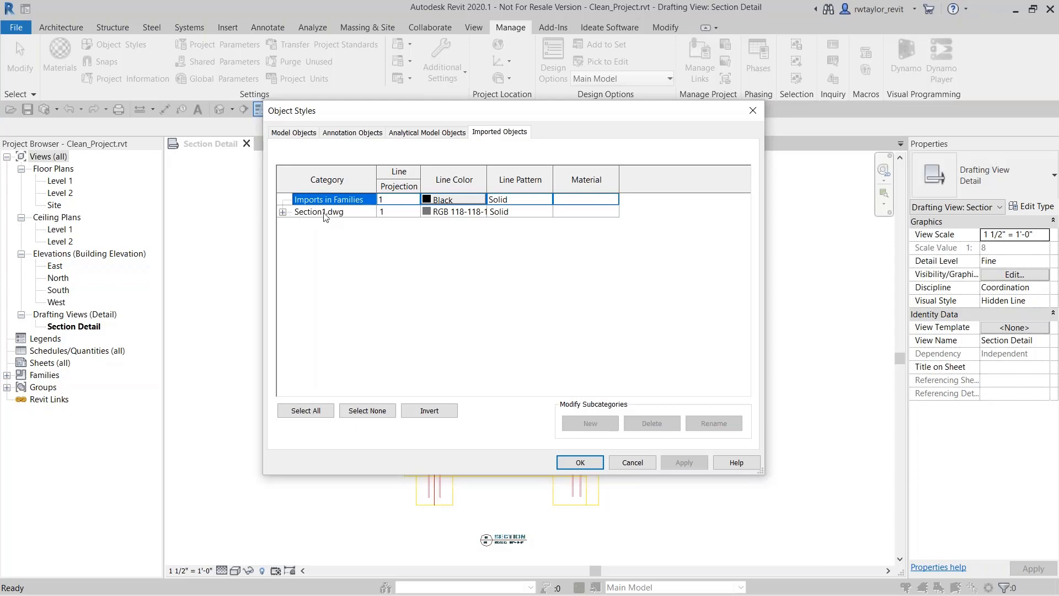
left_click(282, 212)
left_click_drag(746, 268, 760, 289)
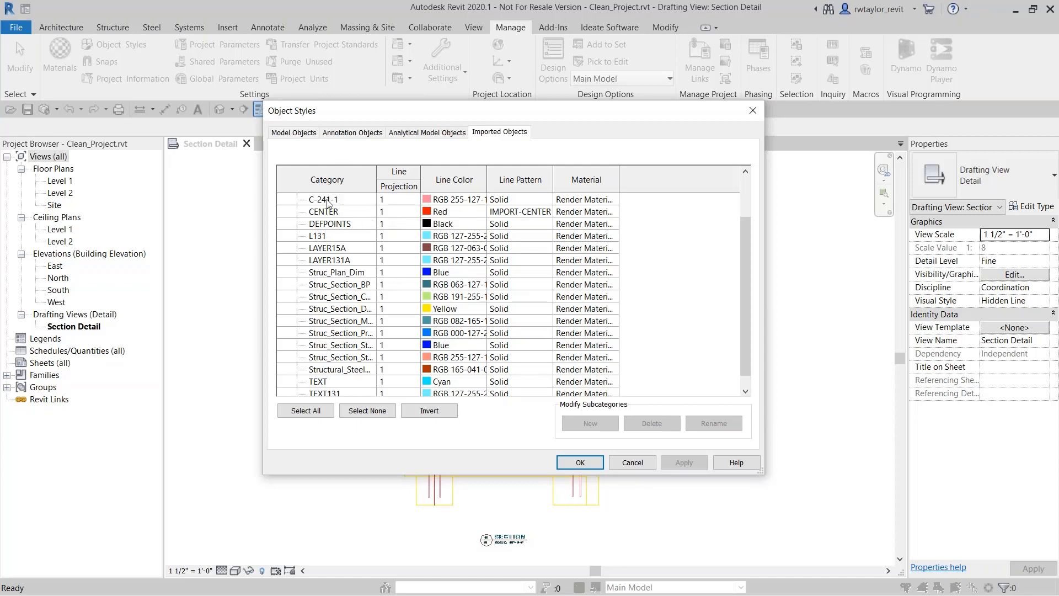
mouse_move(742, 297)
left_mouse_down()
mouse_move(755, 262)
mouse_move(761, 303)
left_mouse_up()
- Widen the Category column to read the full layer names, select Struc_Section_MachineBolt, and leave Object Styles without saving changes
left_click_drag(376, 180, 423, 181)
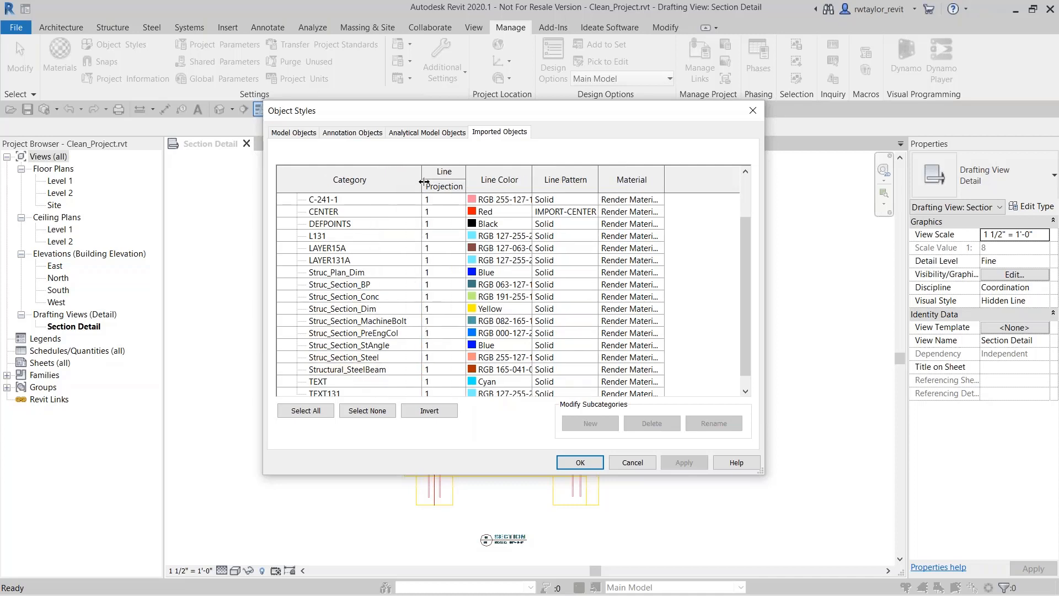
left_click(379, 322)
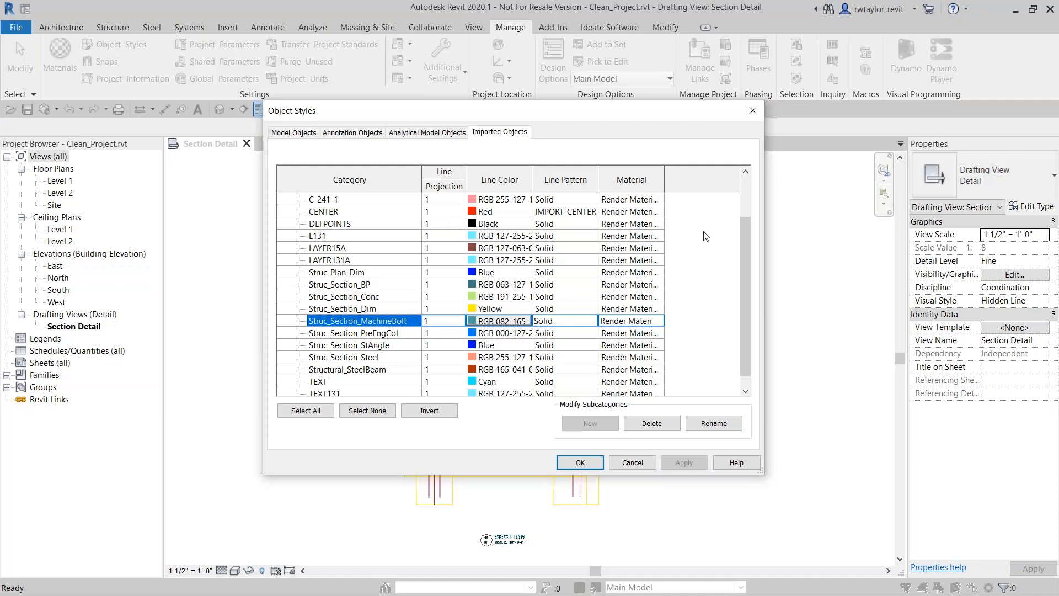
scroll(746, 249, "up", 2)
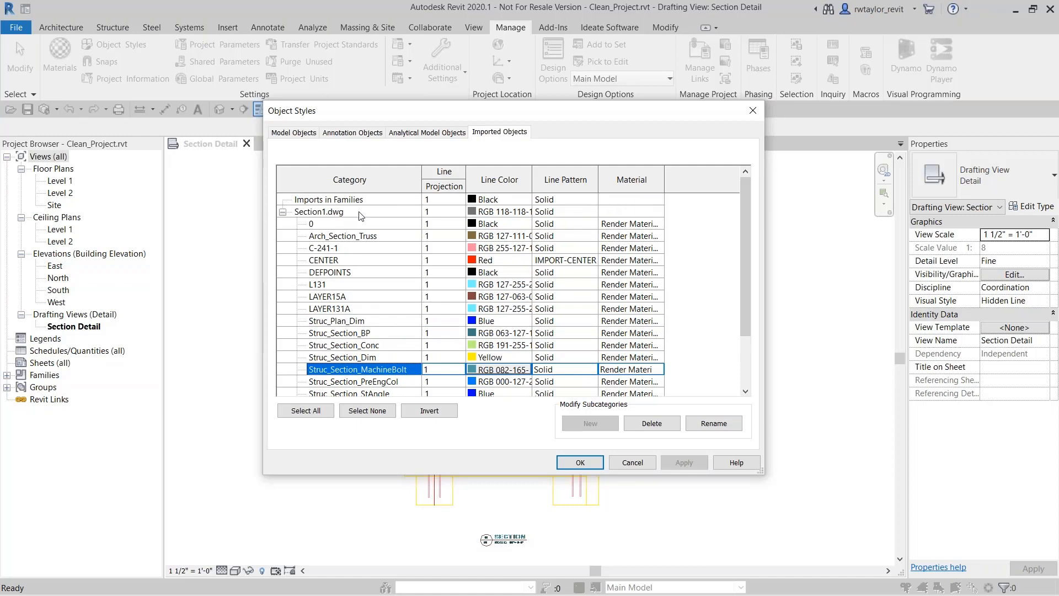
left_click(632, 463)
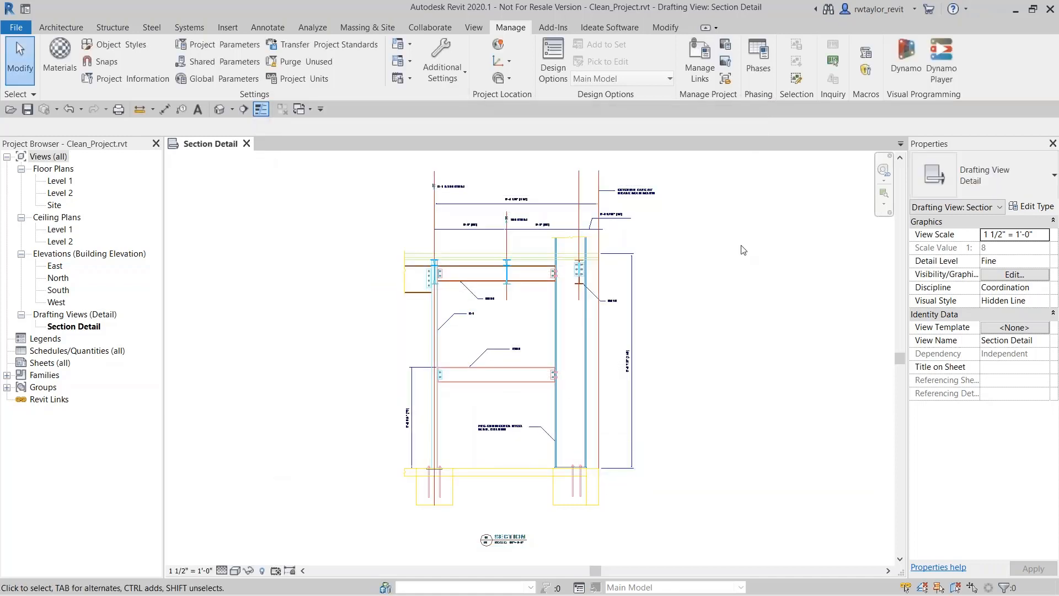
- Open Ideate StyleManager for the current project and move its window fully into view
left_click(609, 26)
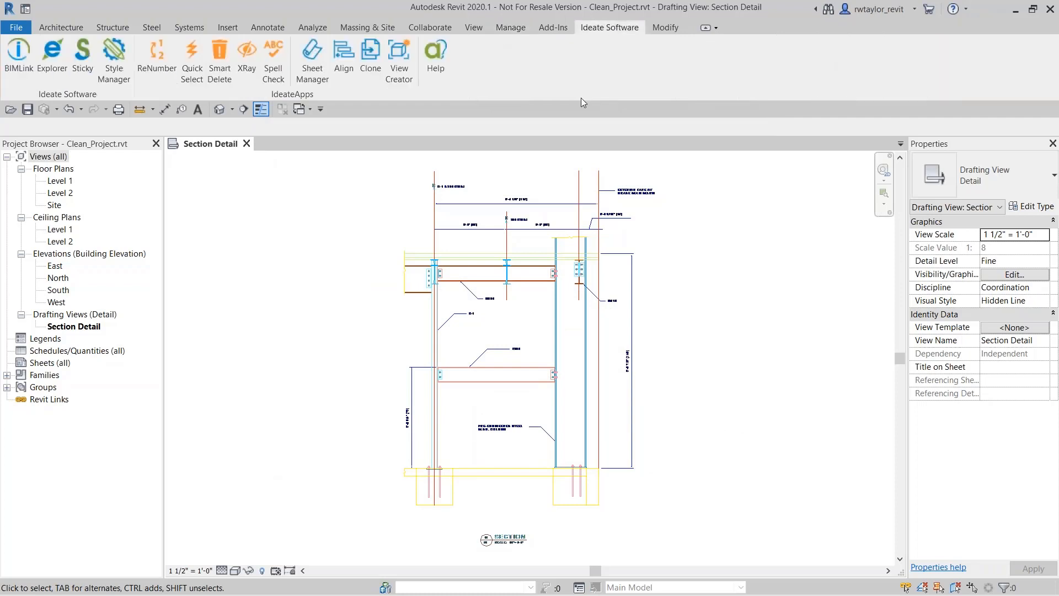
left_click(115, 60)
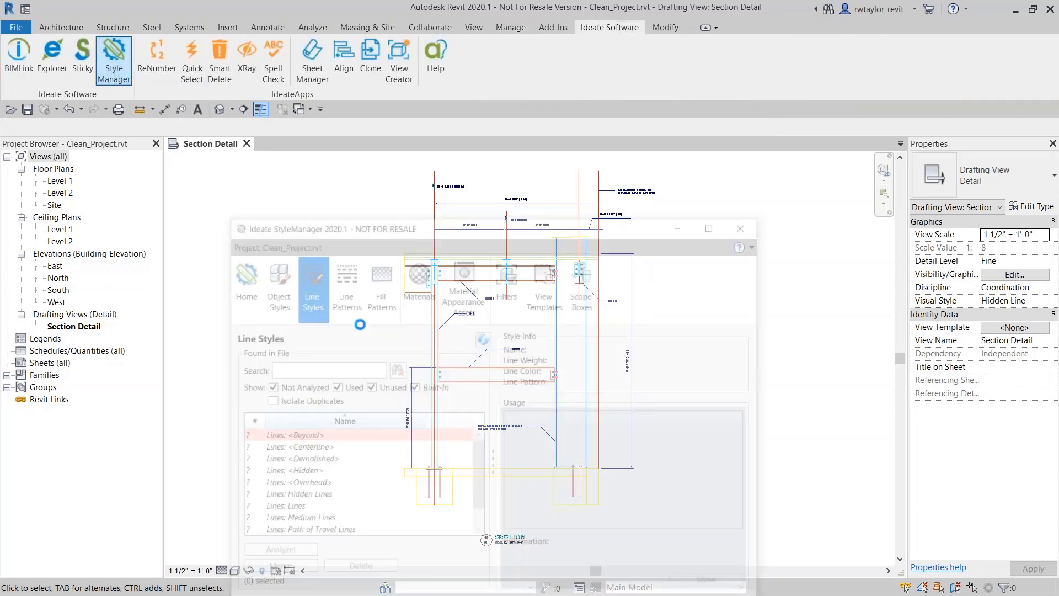
left_click_drag(441, 216, 463, 124)
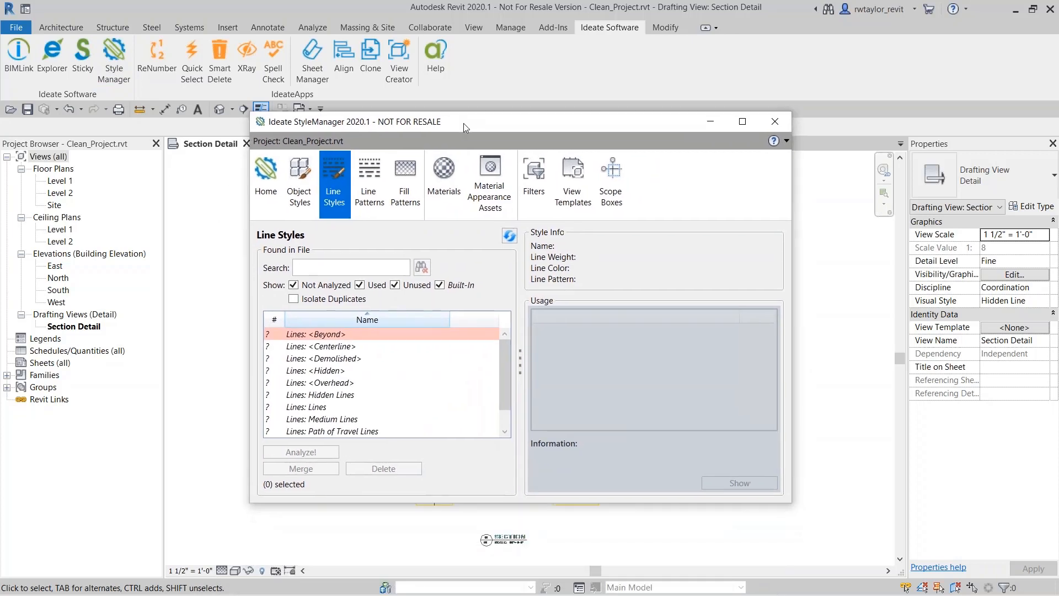
- List the project's object styles in StyleManager and hide the regular object styles so only imported styles are shown
left_click(301, 192)
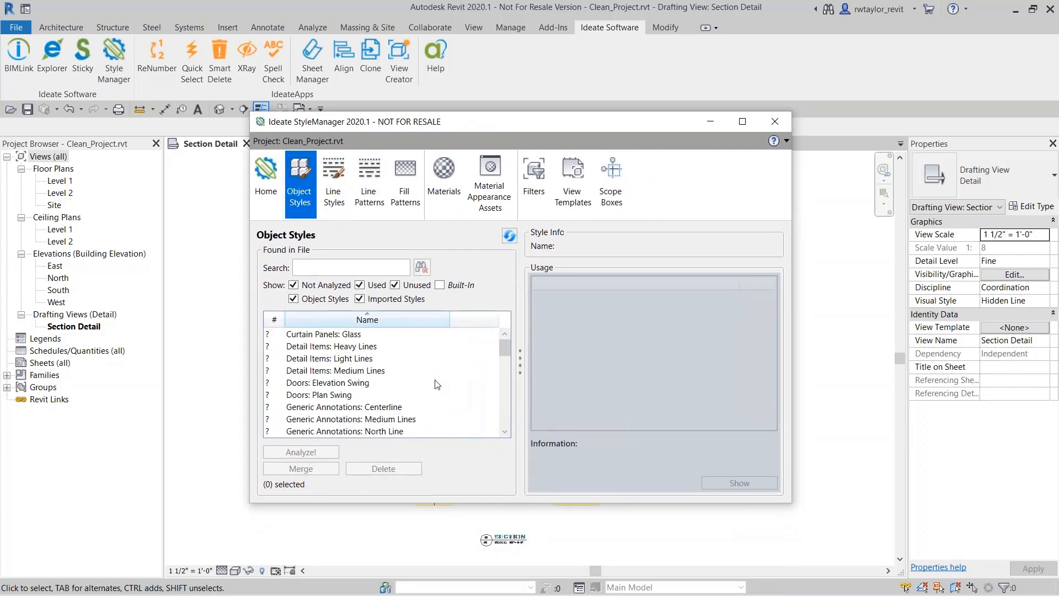
left_click_drag(501, 349, 507, 379)
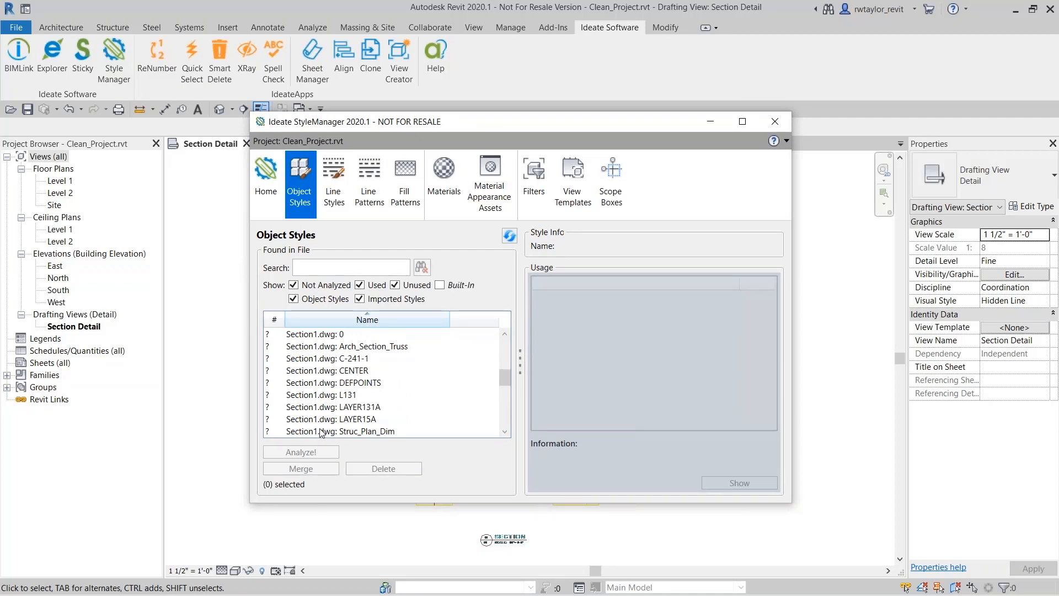
left_click_drag(509, 387, 508, 334)
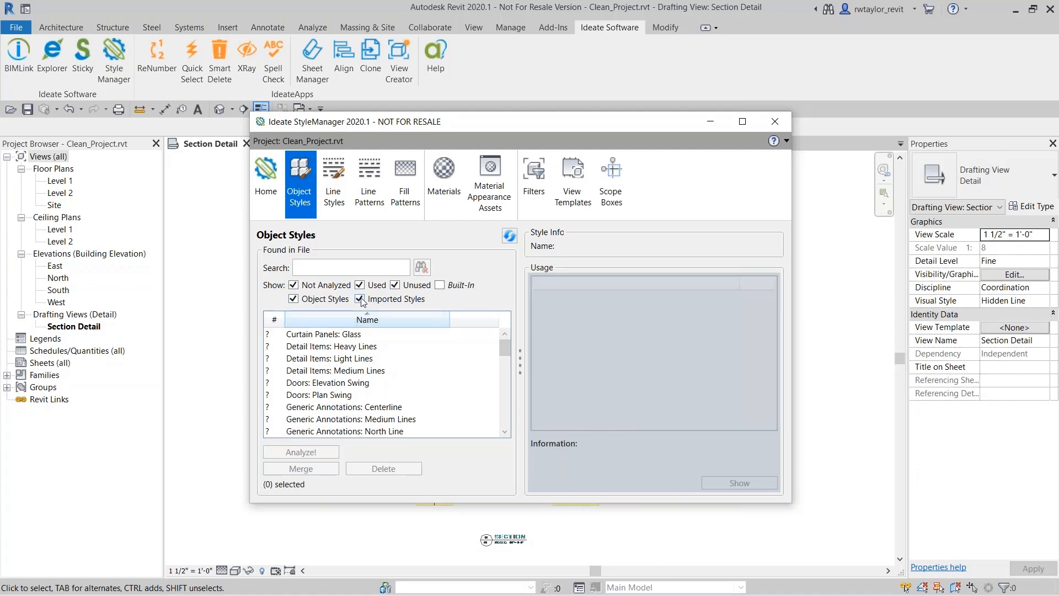
left_click(293, 299)
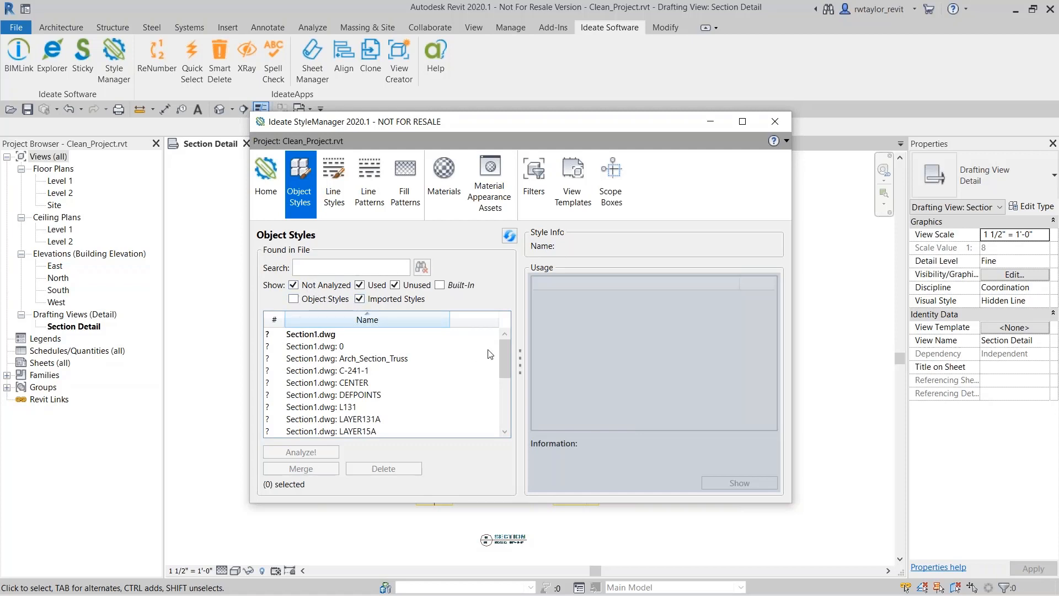
- Select every imported style from Section1.dwg through Section1.dwg: TEXT131 and analyze their usage
mouse_move(502, 347)
left_mouse_down()
mouse_move(501, 363)
mouse_move(504, 339)
left_mouse_up()
left_click_drag(507, 365, 504, 421)
left_click(307, 334)
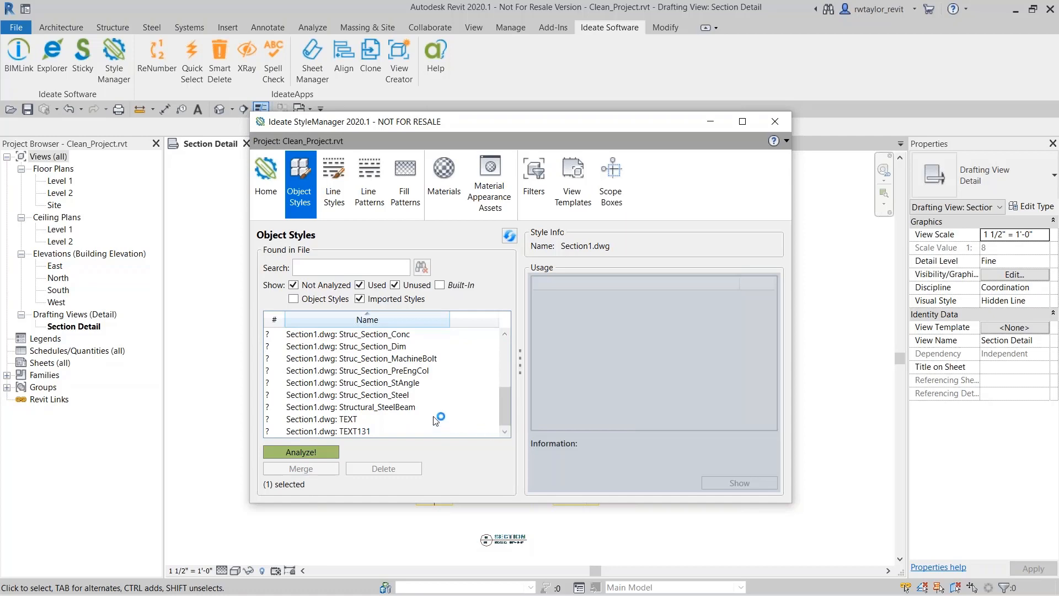
left_click(333, 433, "shift")
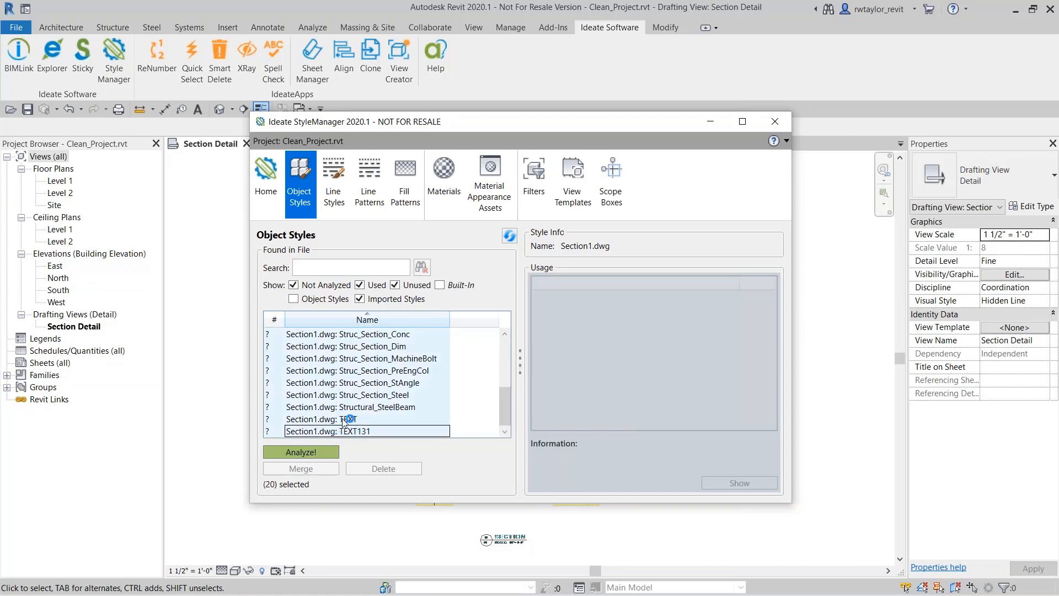
left_click(299, 452)
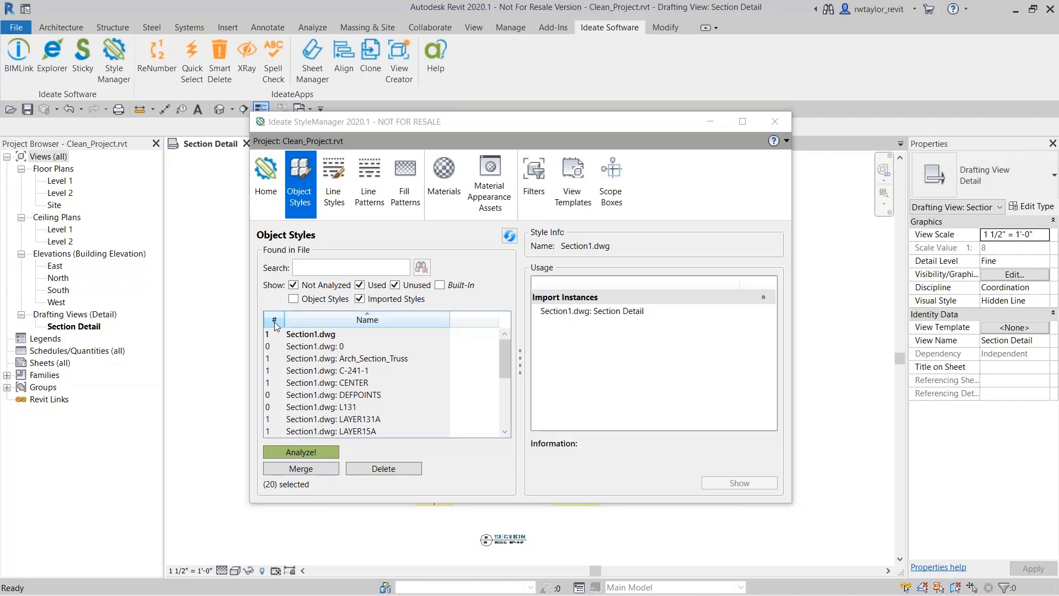
- Sort the imported styles by descending usage and delete the unused Section1.dwg styles TEXT131, L131, DEFPOINTS and 0
left_click(274, 320)
left_click(274, 320)
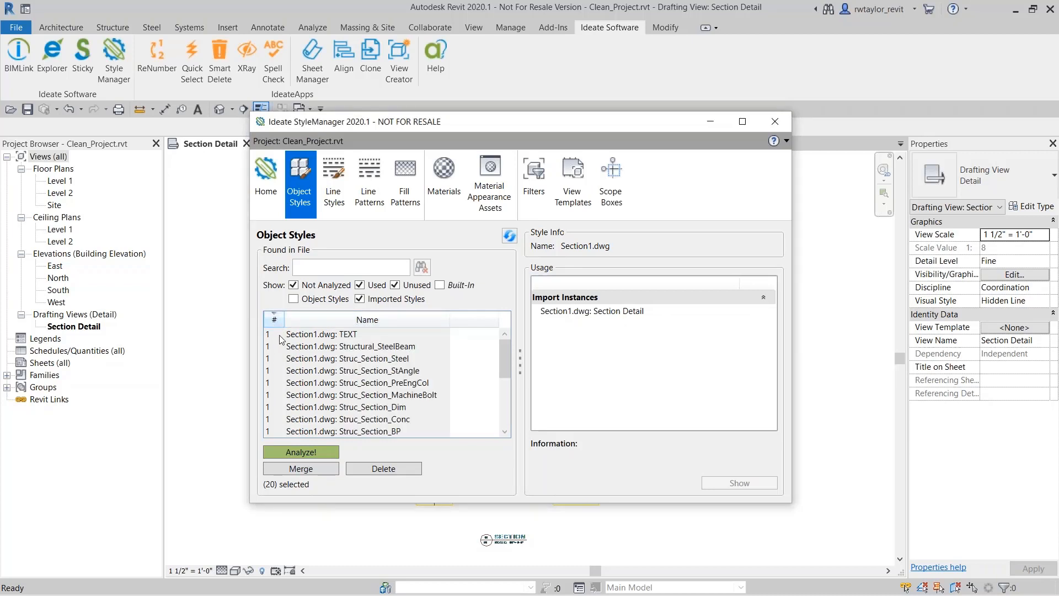
mouse_move(502, 354)
left_mouse_down()
mouse_move(498, 370)
mouse_move(501, 344)
left_mouse_up()
left_click_drag(503, 357, 506, 420)
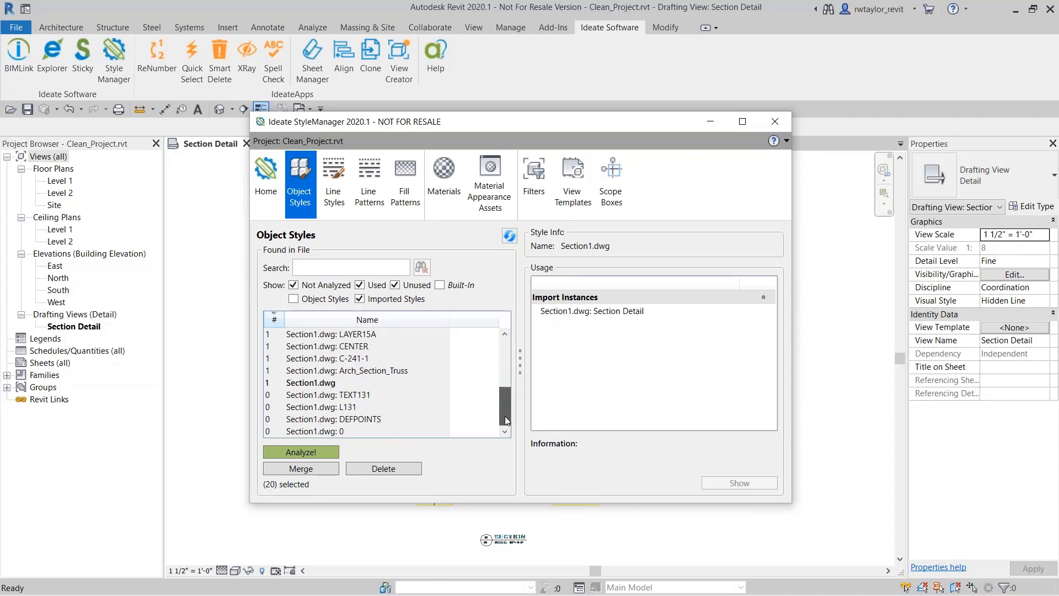
left_click(291, 397)
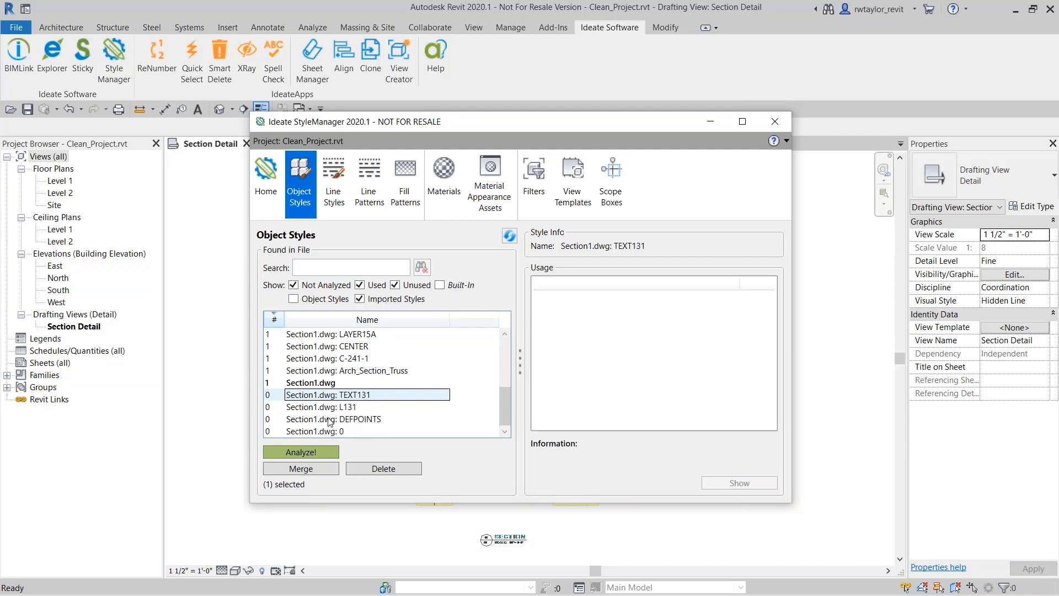
left_click(320, 432, "shift")
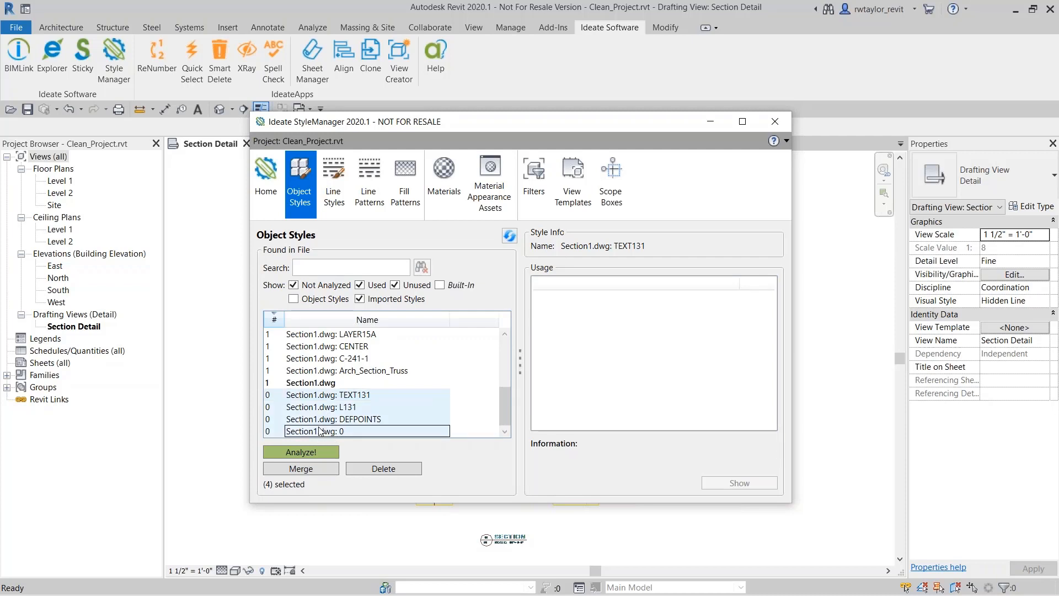
left_click(370, 469)
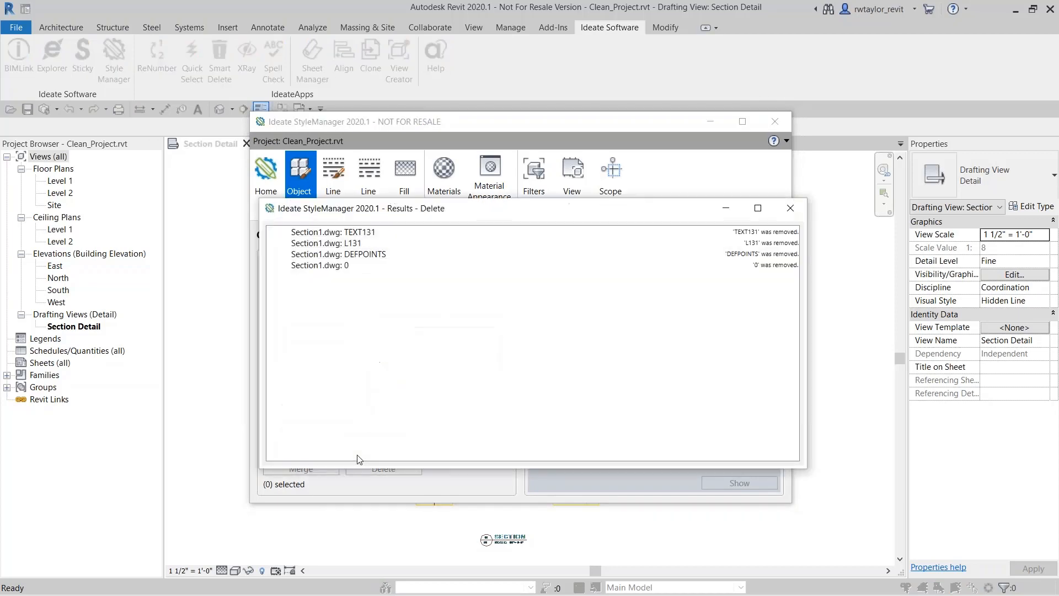
left_click(790, 208)
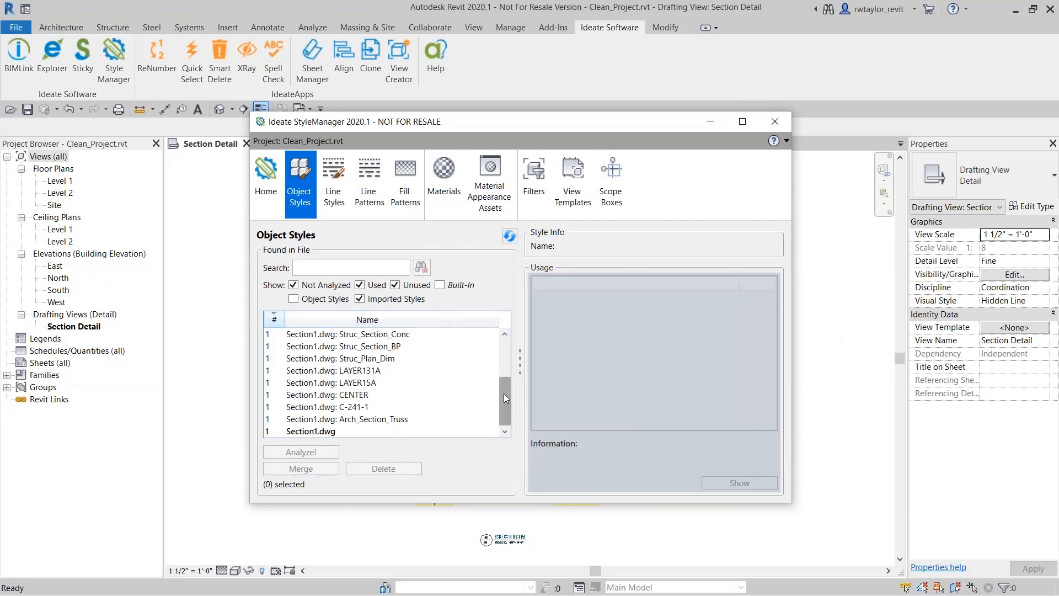
- Switch StyleManager to line styles and review the full list of line styles in the project
left_click_drag(504, 395, 503, 330)
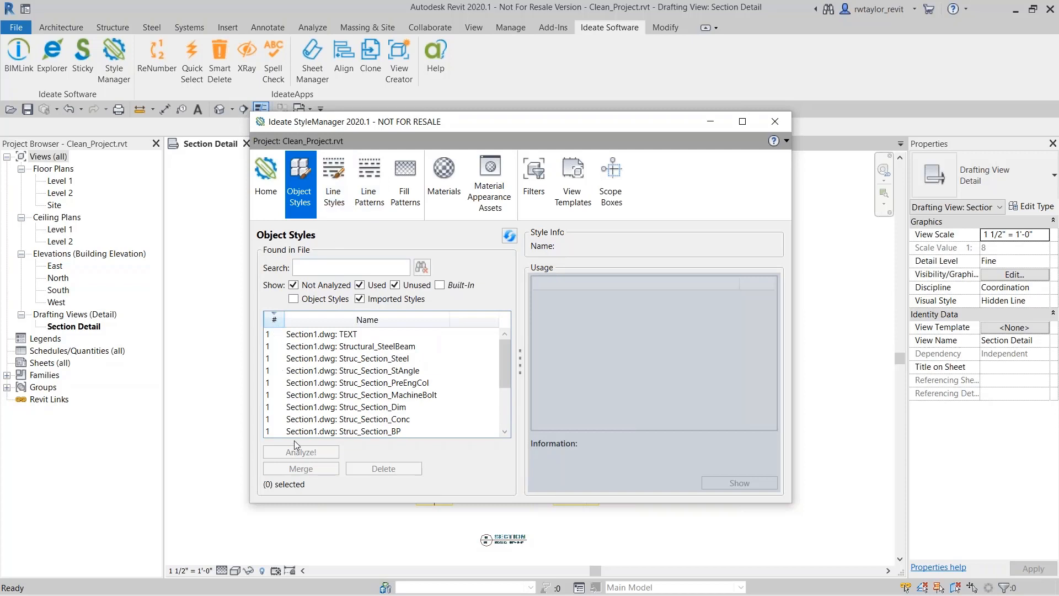
left_click(334, 197)
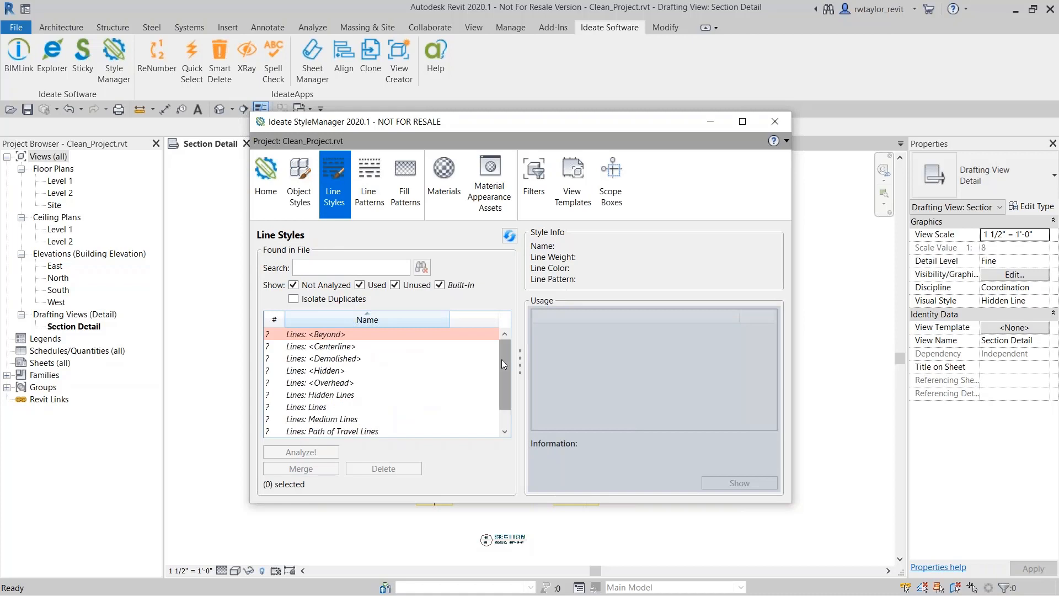
mouse_move(502, 359)
left_mouse_down()
mouse_move(498, 403)
mouse_move(496, 349)
left_mouse_up()
left_click_drag(503, 373, 505, 396)
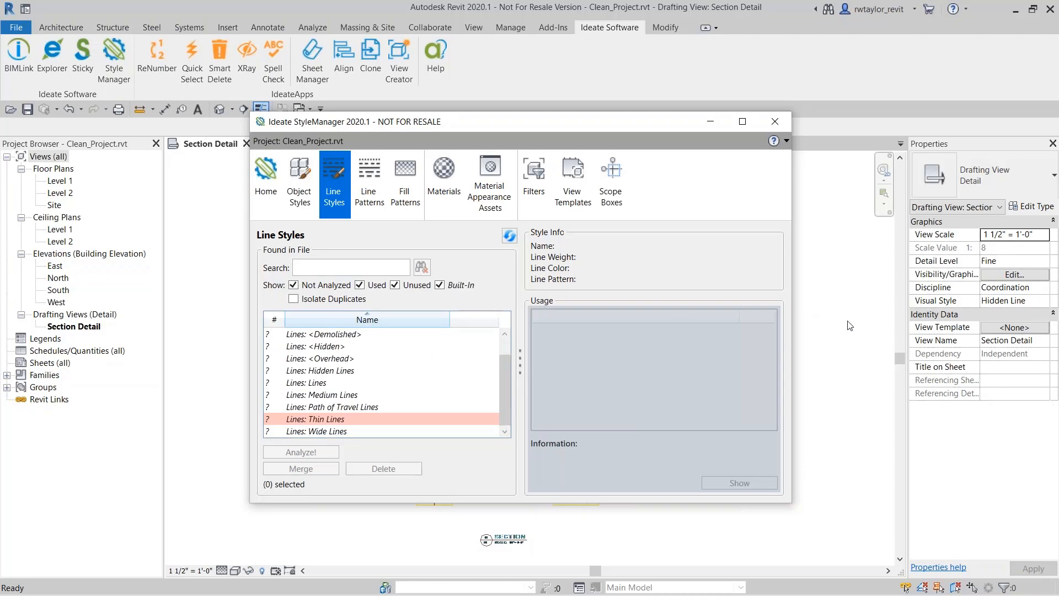
- Uncover the drafting view and partially explode the Section1.dwg import, deleting the elements that cannot be drawn
left_click_drag(551, 118, 528, 409)
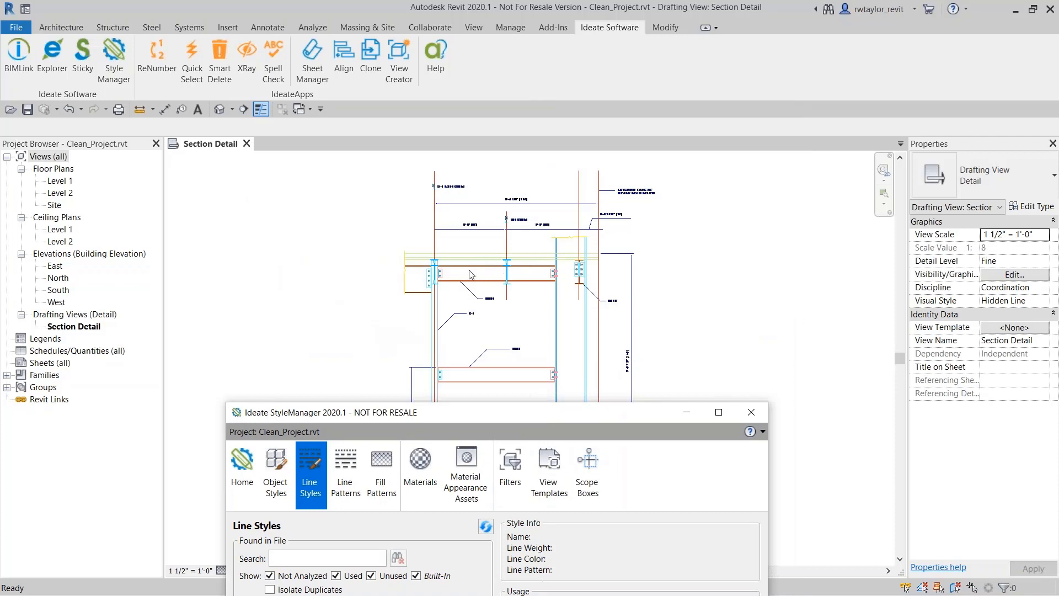
left_click(383, 281)
left_click(406, 268)
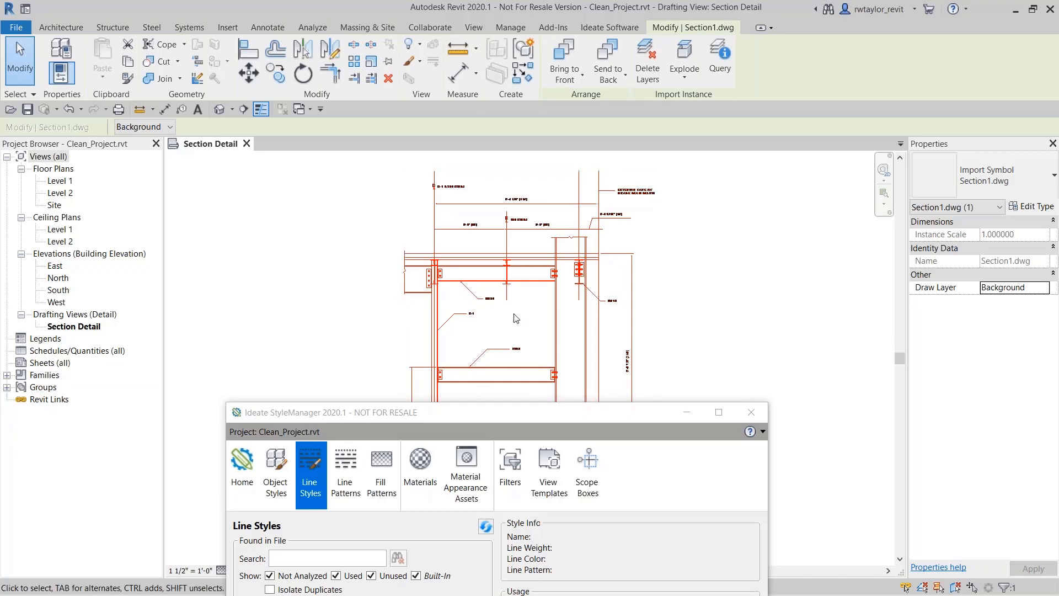
left_click(685, 78)
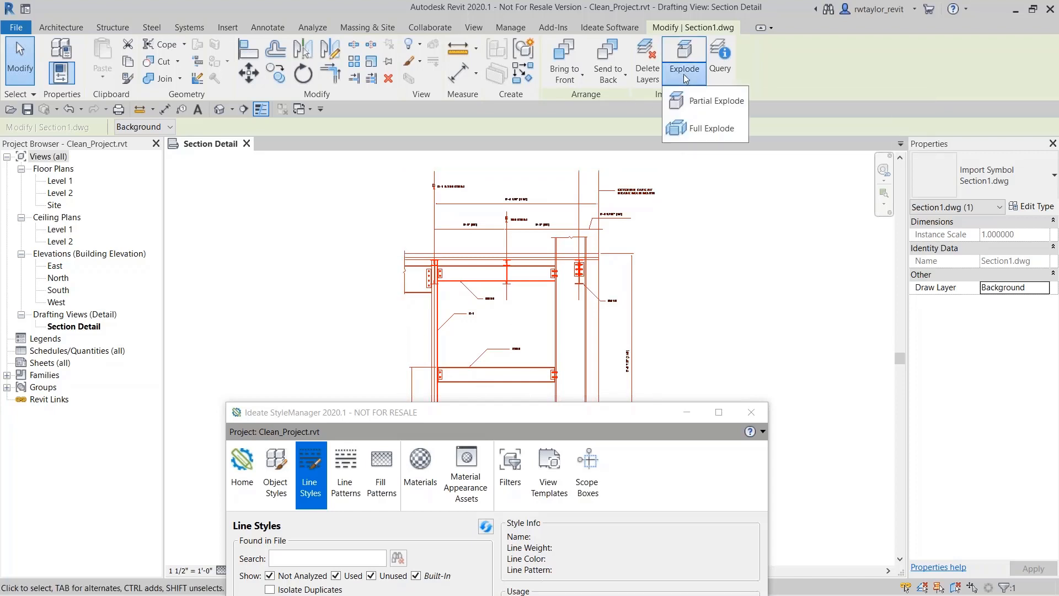
left_click(693, 101)
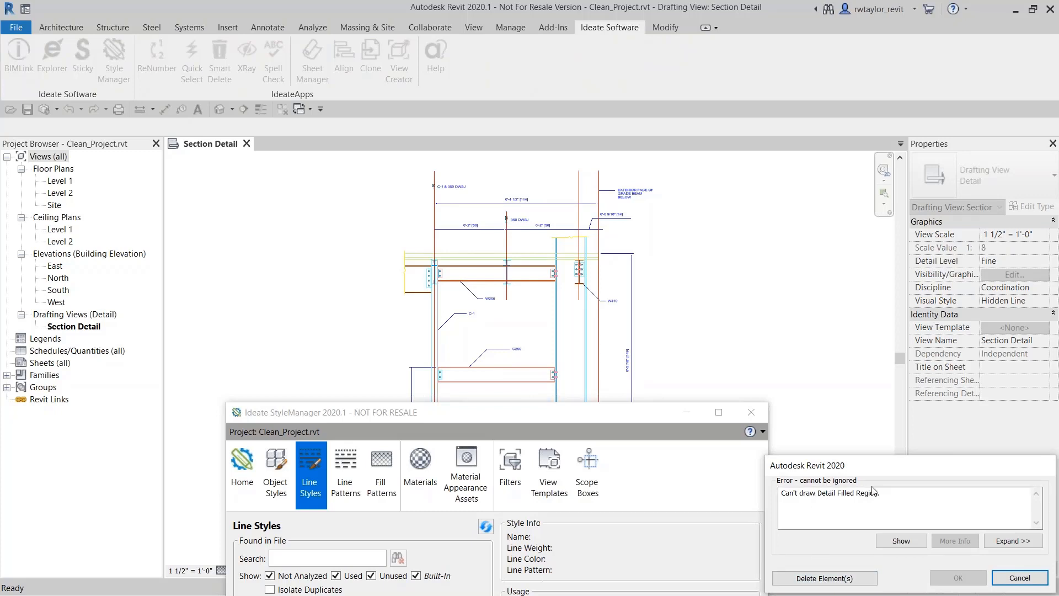
left_click(838, 578)
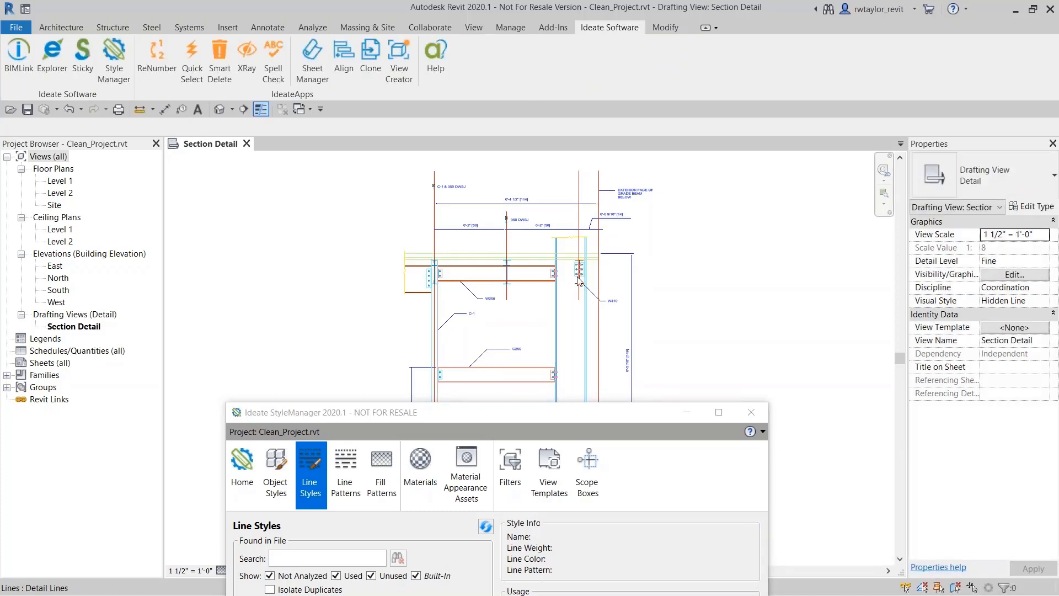
- Inspect the exploded detail, open Ideate Explorer for the entire project, and expand CAD Imports down to the individual DWG file types
scroll(578, 281, "up", 4)
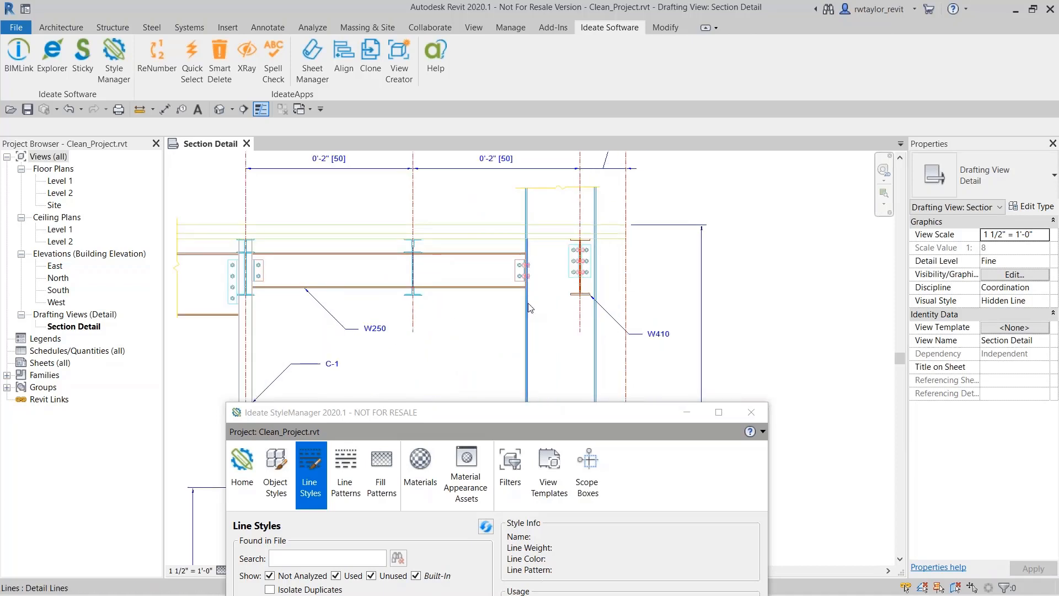
scroll(497, 354, "down", 3)
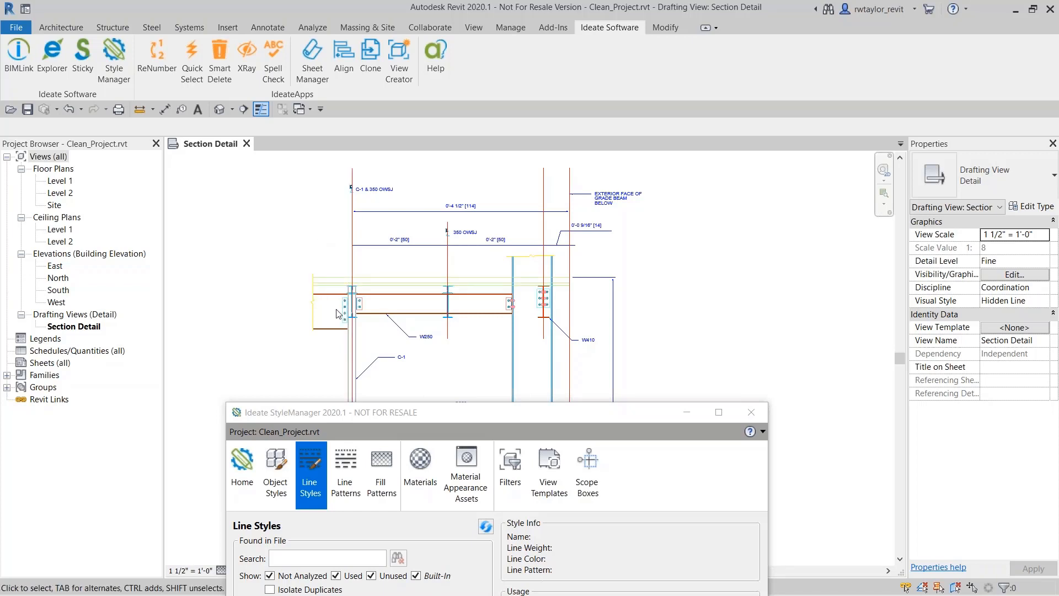
mouse_move(449, 411)
left_mouse_down()
mouse_move(472, 206)
mouse_move(461, 492)
left_mouse_up()
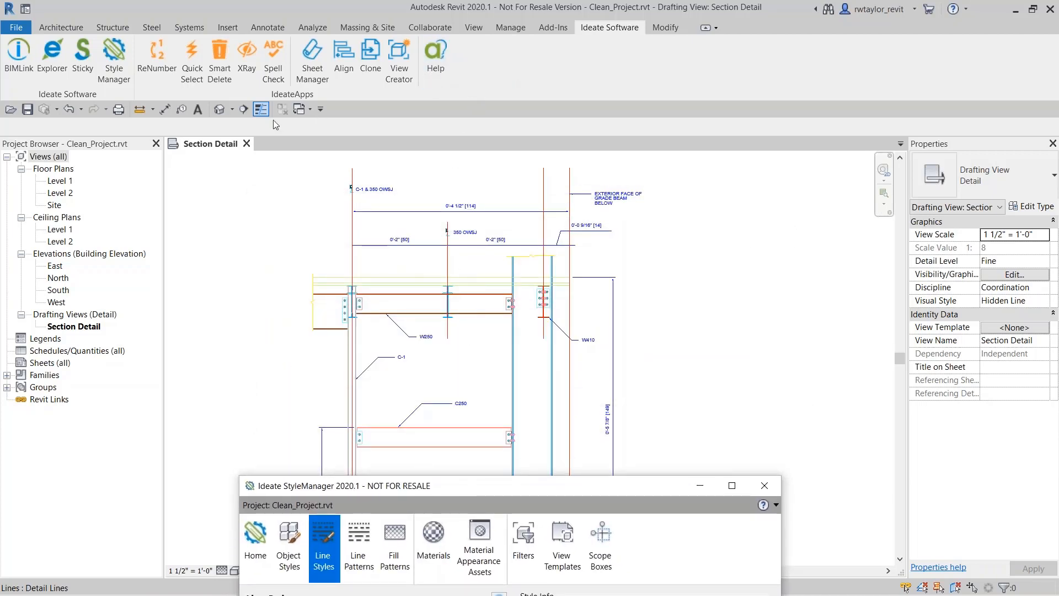
left_click(52, 55)
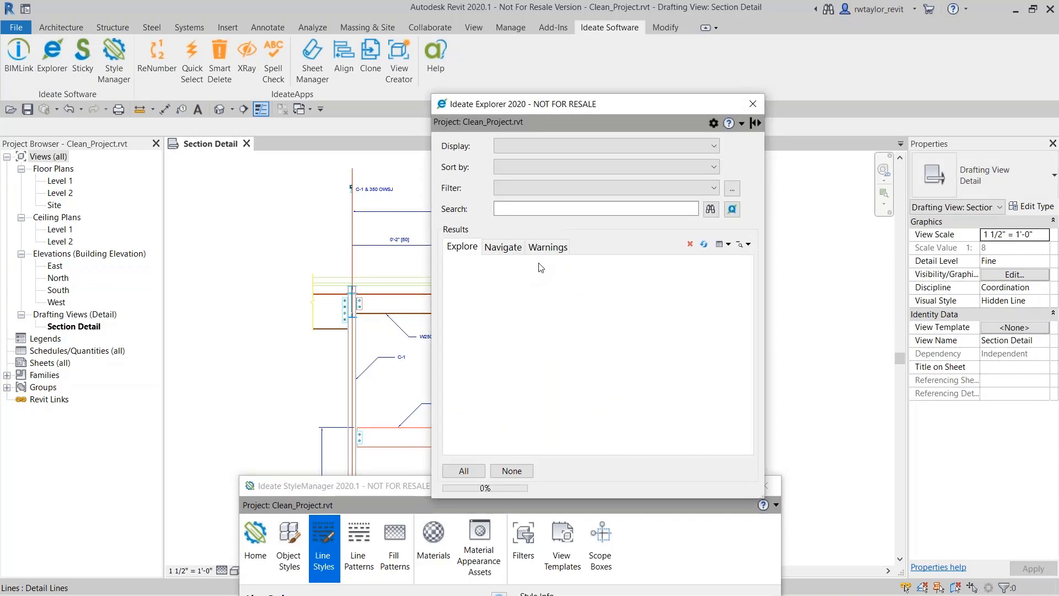
left_click(524, 146)
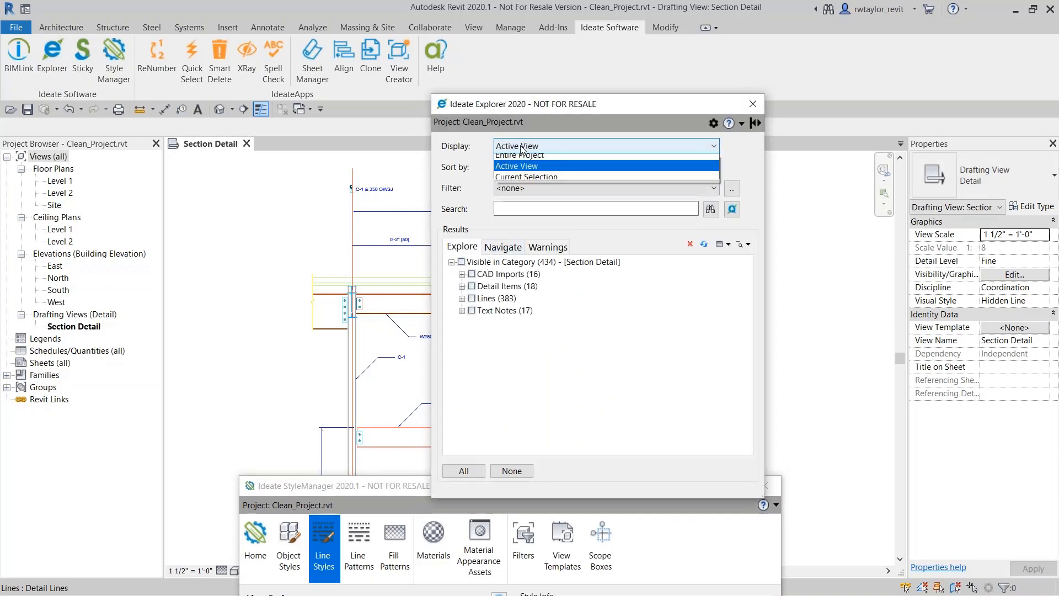
left_click(524, 157)
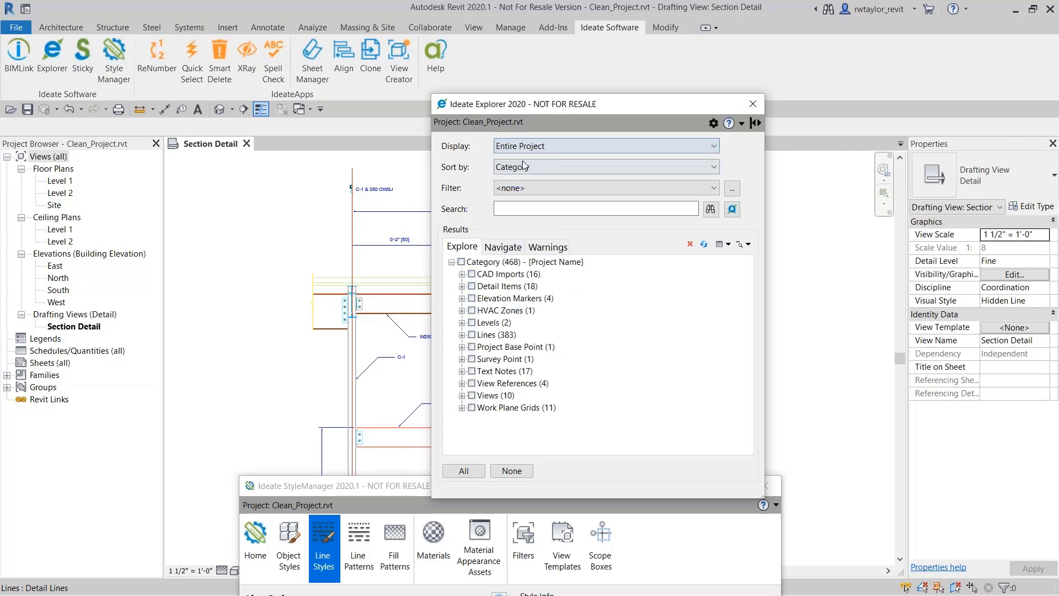
left_click(462, 274)
left_click(473, 286)
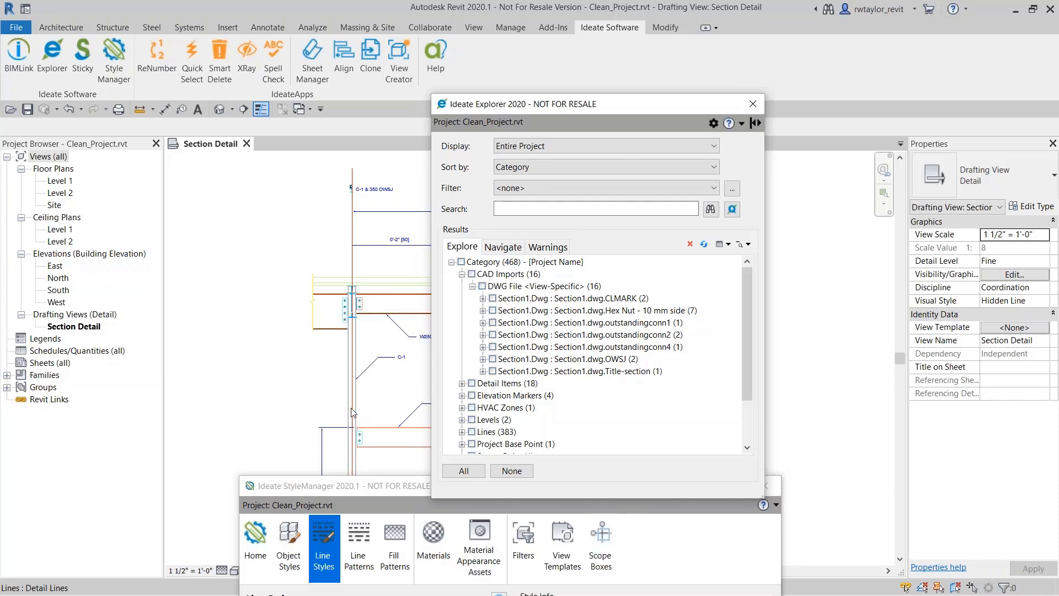
- Delete all CAD imports from the project with Ideate Explorer and close it
left_click(472, 275)
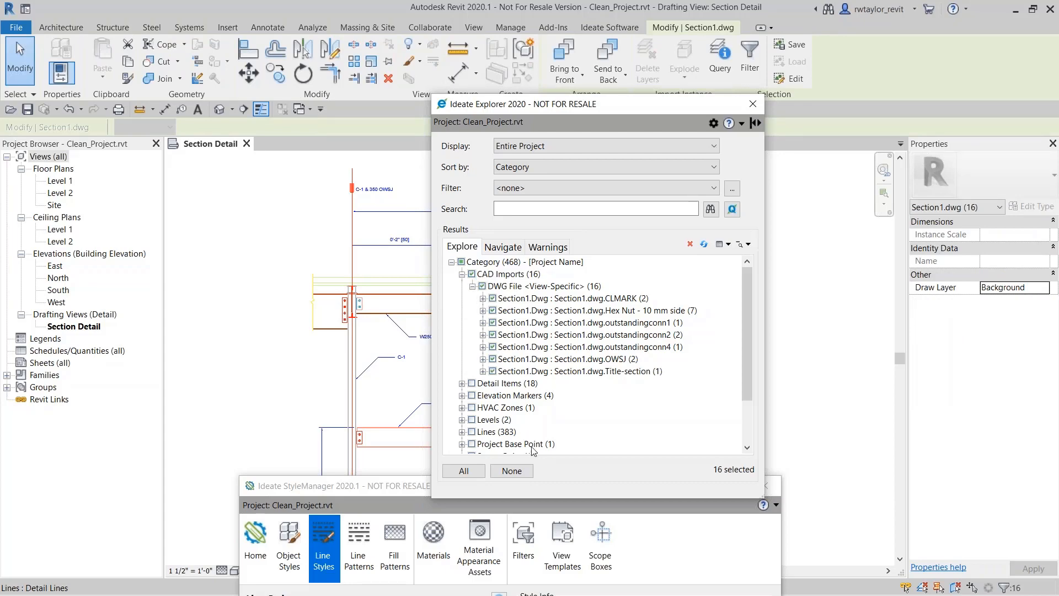
left_click(690, 245)
left_click(478, 315)
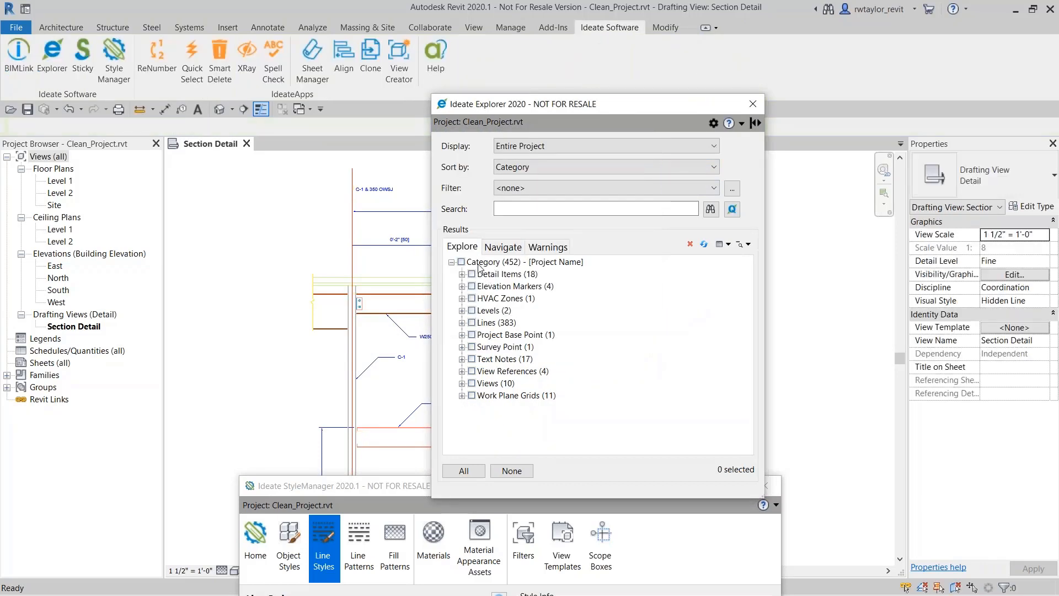
left_click(752, 104)
- Bring StyleManager back into view, switch to object styles, review the imported Section1.dwg styles, and refresh the list
left_click_drag(578, 481, 579, 193)
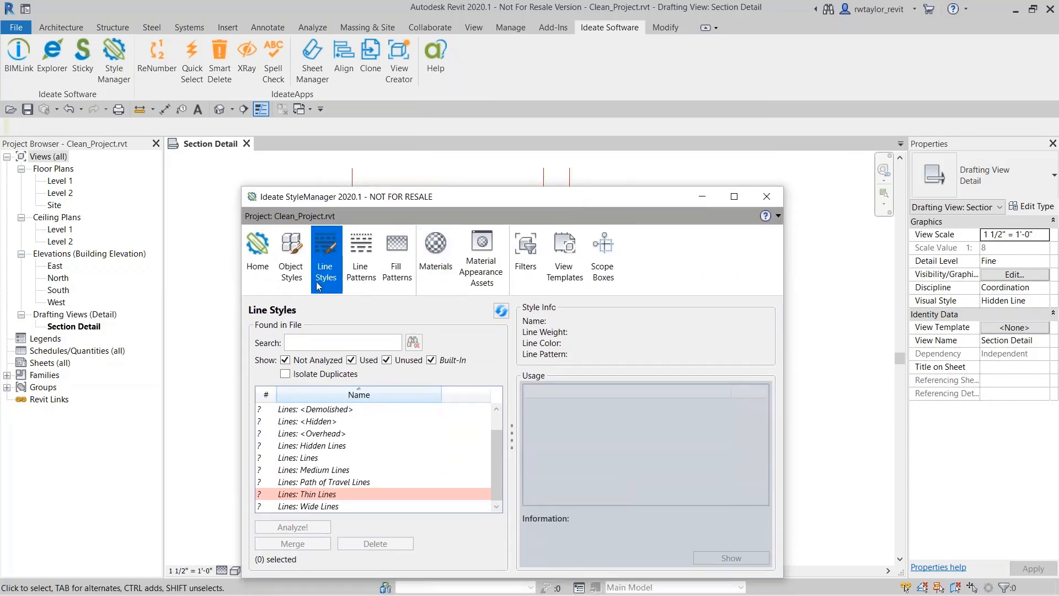
left_click(297, 270)
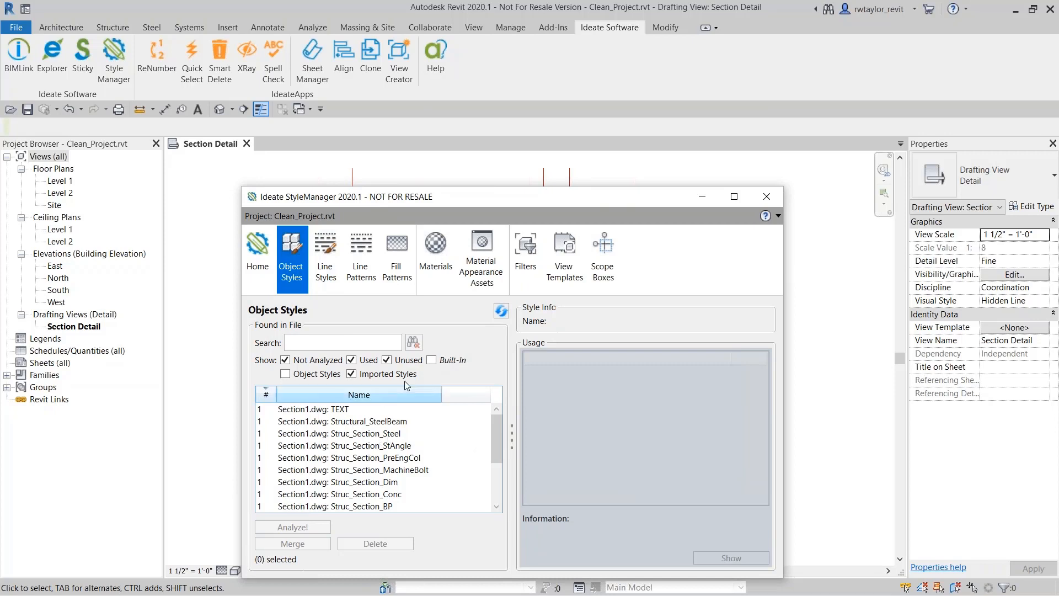
left_click_drag(496, 452, 495, 486)
left_click(369, 505)
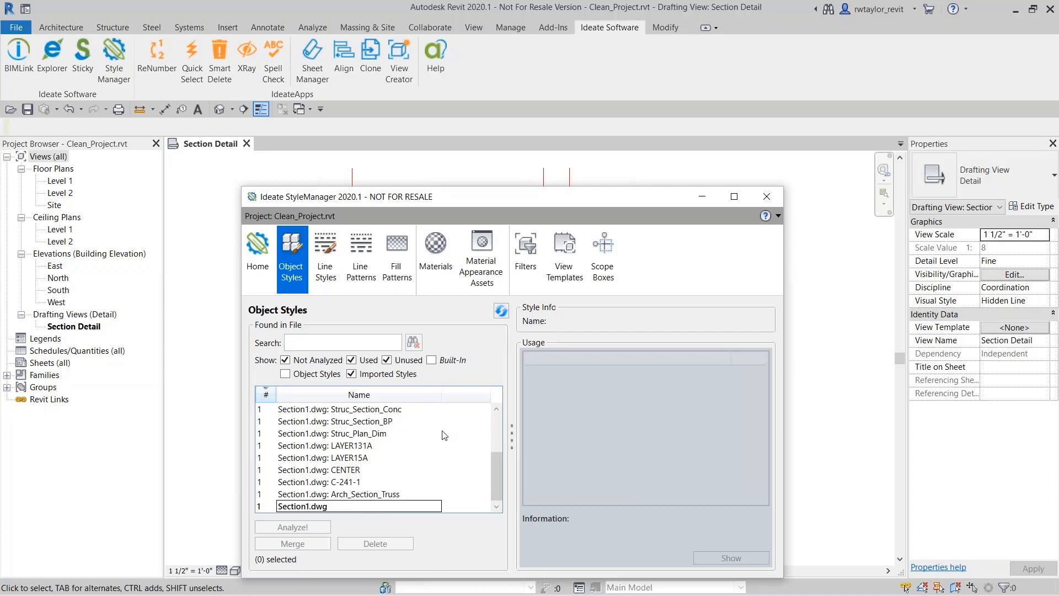
left_click_drag(498, 481, 458, 432)
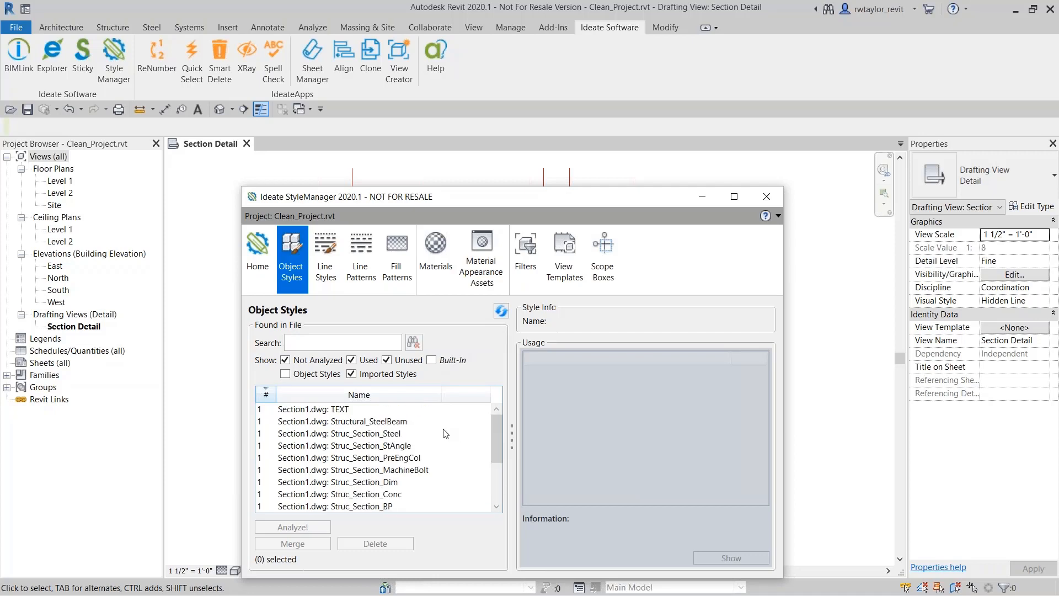
left_click(343, 410)
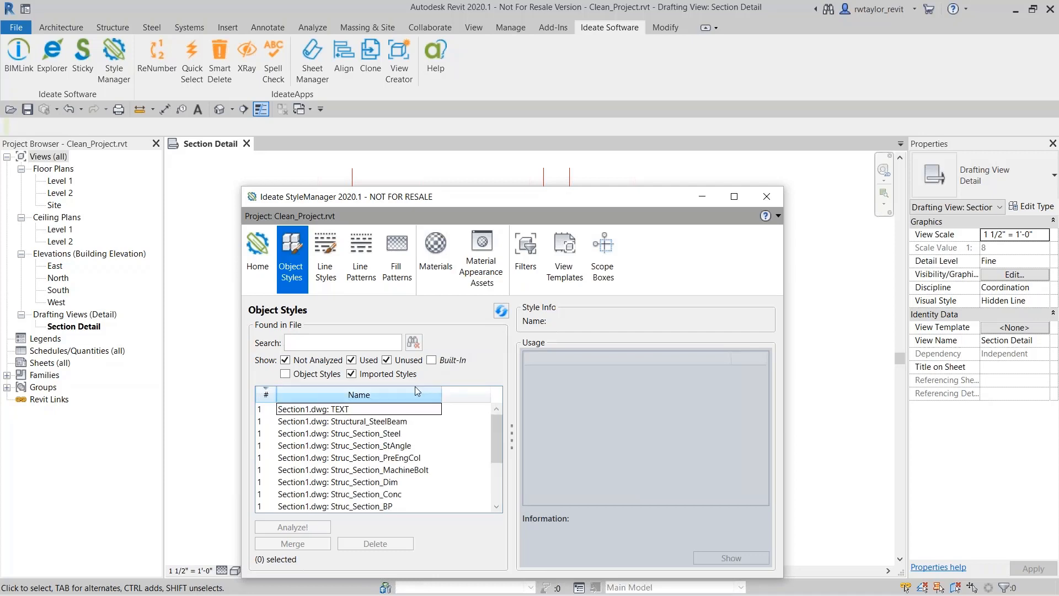
left_click(500, 314)
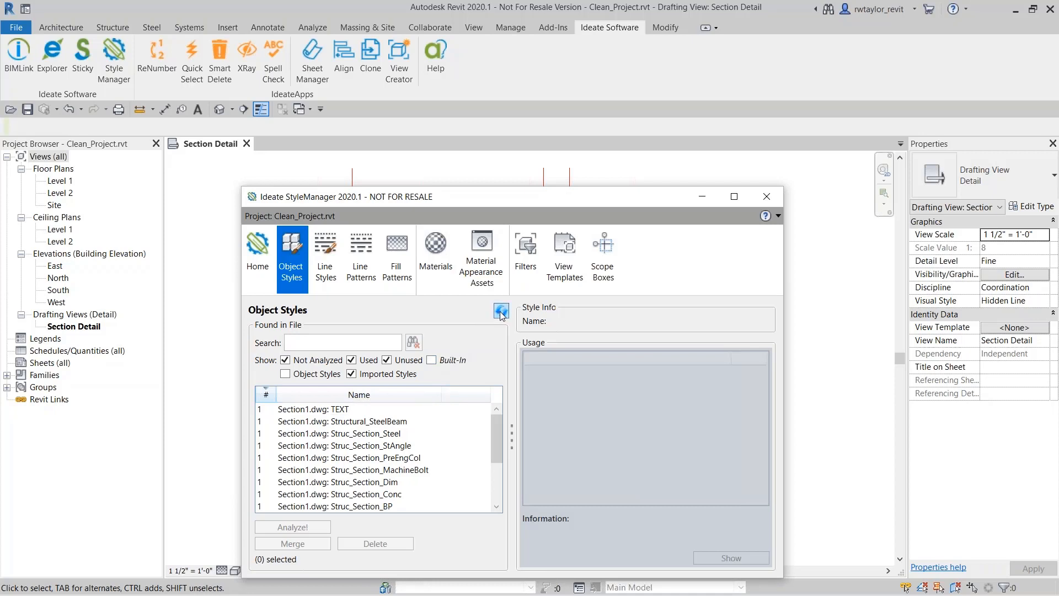
- Switch to line styles, refresh the list, and enlarge the StyleManager window to show more of the styles
left_click(331, 276)
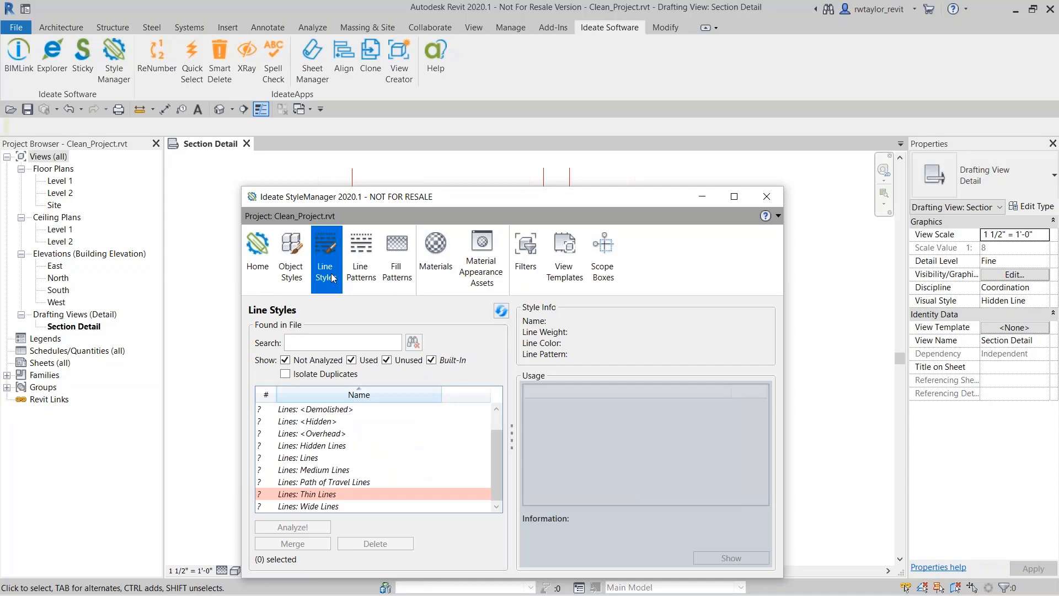
left_click(501, 312)
left_click_drag(482, 204, 428, 100)
left_click_drag(547, 472, 547, 540)
left_click_drag(445, 388, 441, 421)
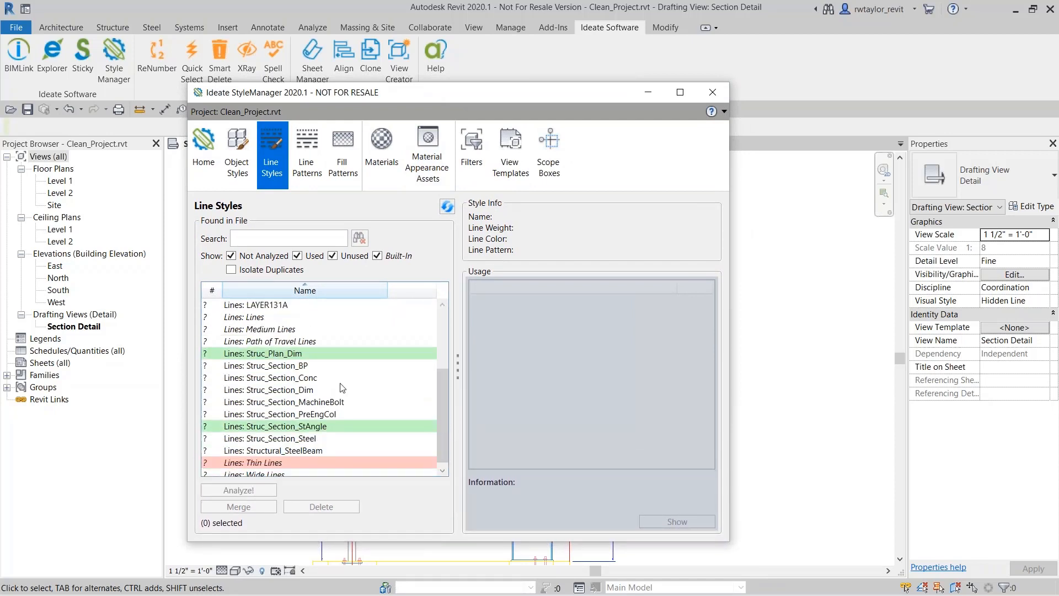
- Inspect the definitions of the imported line styles Struc_Section_BP, Struc_Section_Conc and Struc_Section_Dim
left_click(256, 367)
left_click(256, 378)
left_click(257, 390)
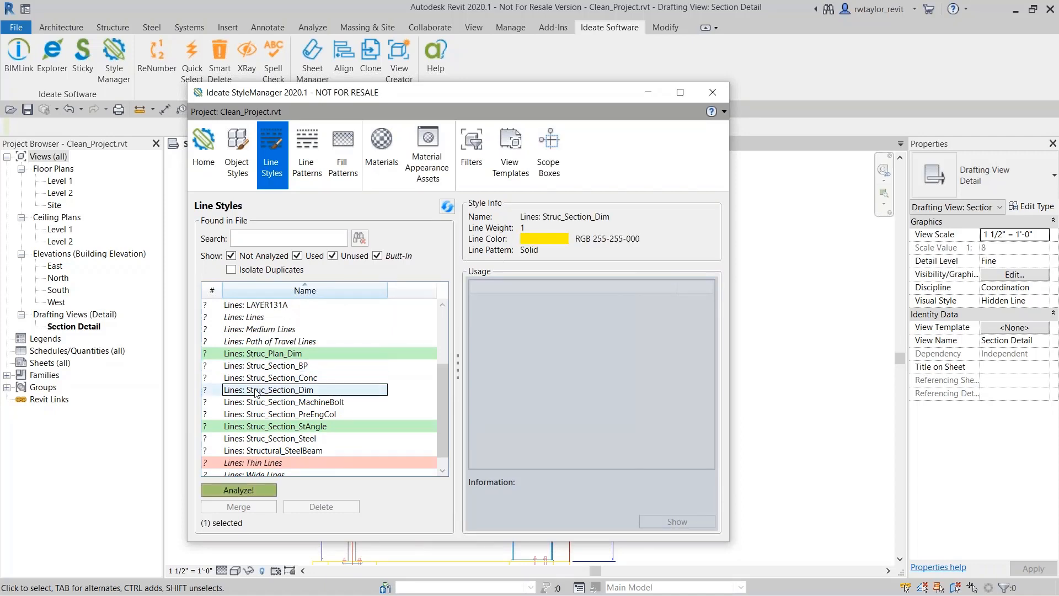
left_click(262, 368)
left_click(263, 380)
left_click(267, 391)
- Analyze all line styles from <Beyond> through Wide Lines and sort them by usage count, highest first
left_click_drag(442, 408, 432, 429)
left_click(270, 306)
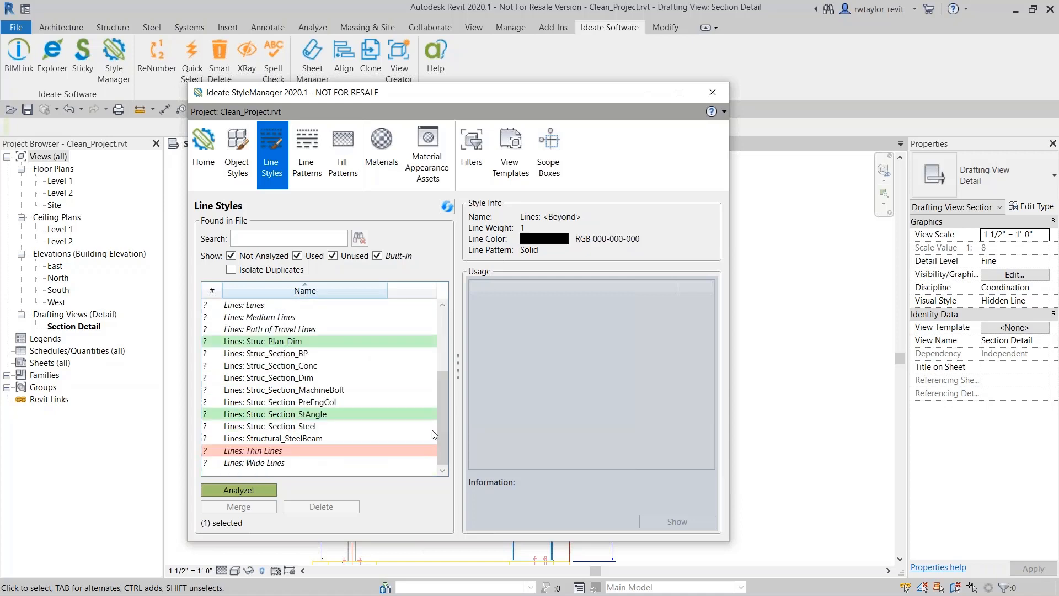
left_click(275, 464, "shift")
left_click(259, 490)
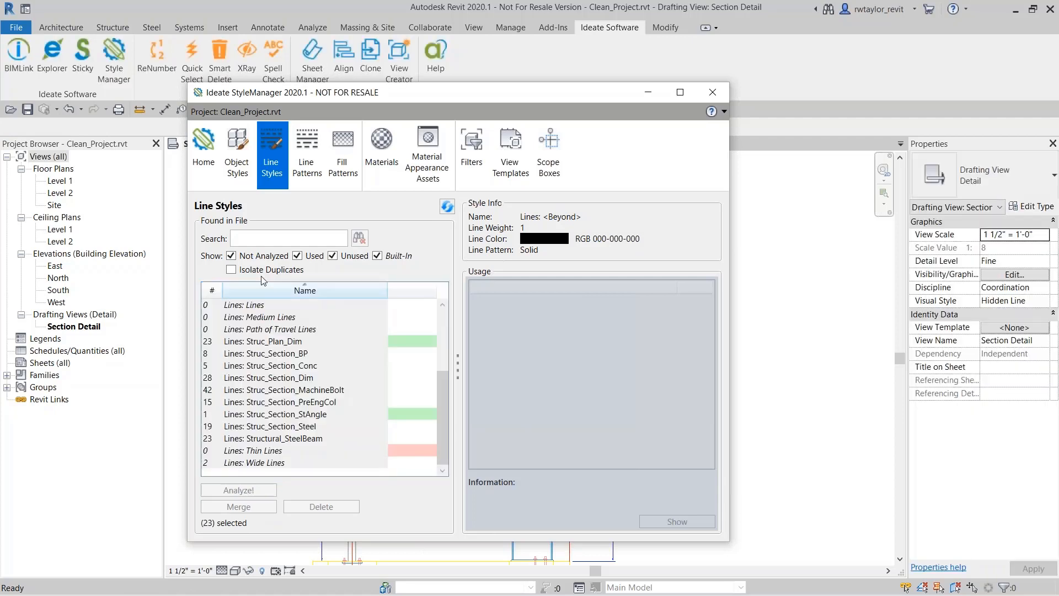
left_click(213, 291)
left_click(213, 291)
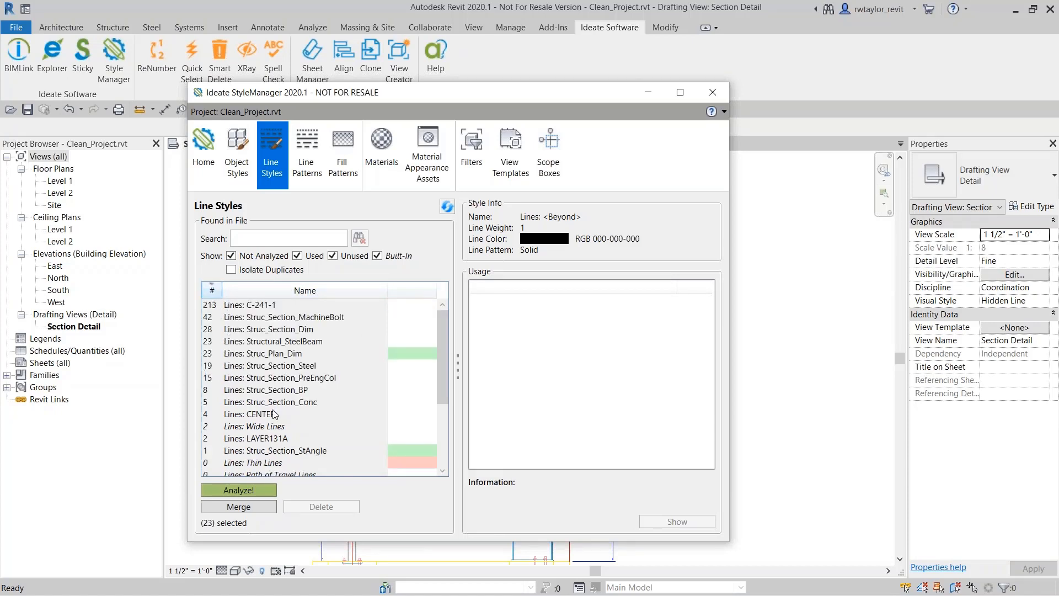
- Review the sorted line style usage counts and examine where the Wide Lines style is used
left_click_drag(442, 347, 460, 412)
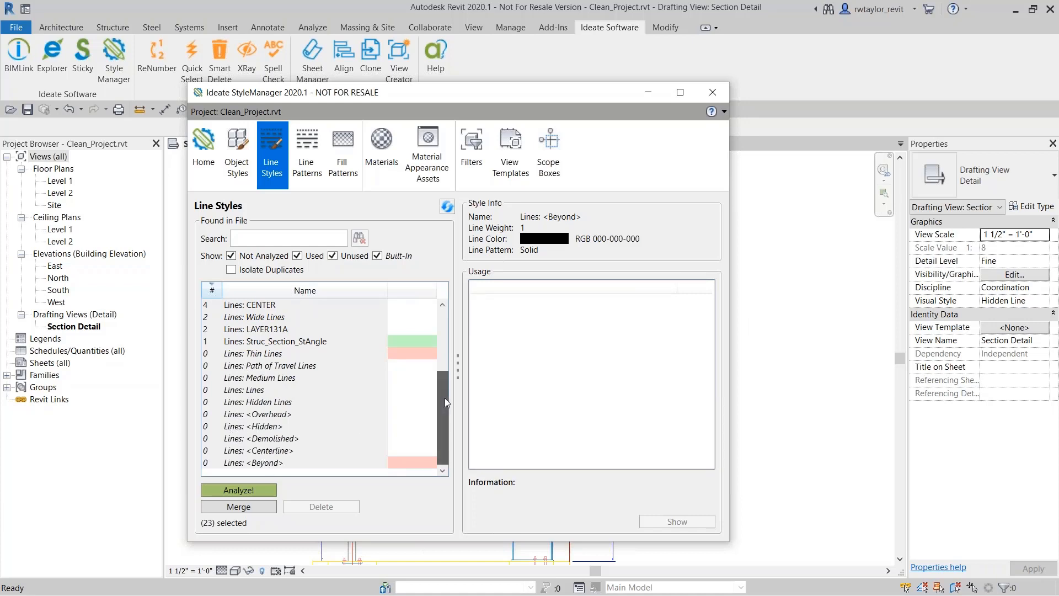
left_click_drag(445, 398, 446, 386)
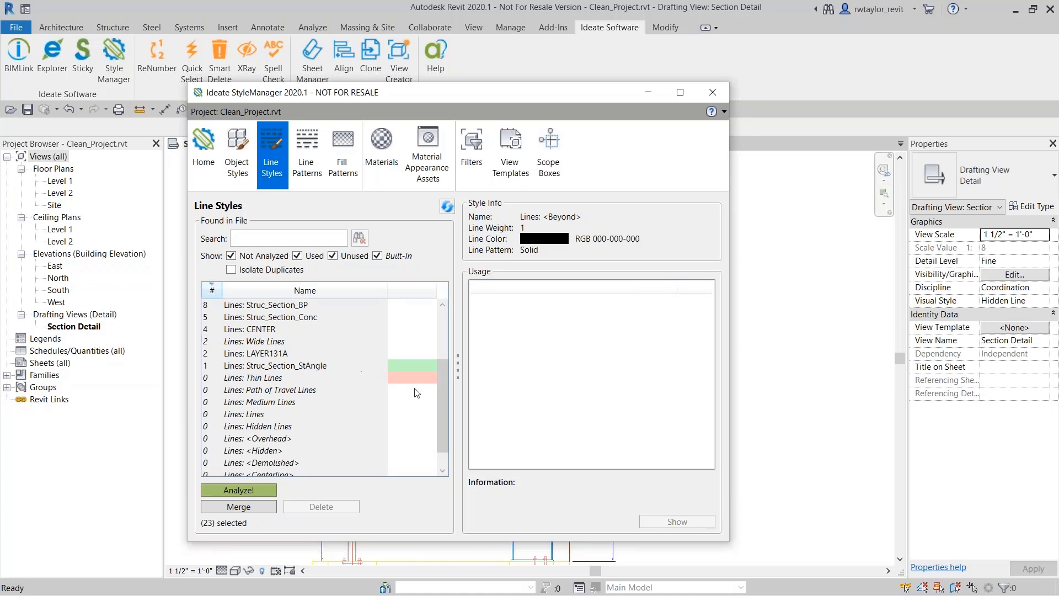
left_click_drag(444, 392, 452, 363)
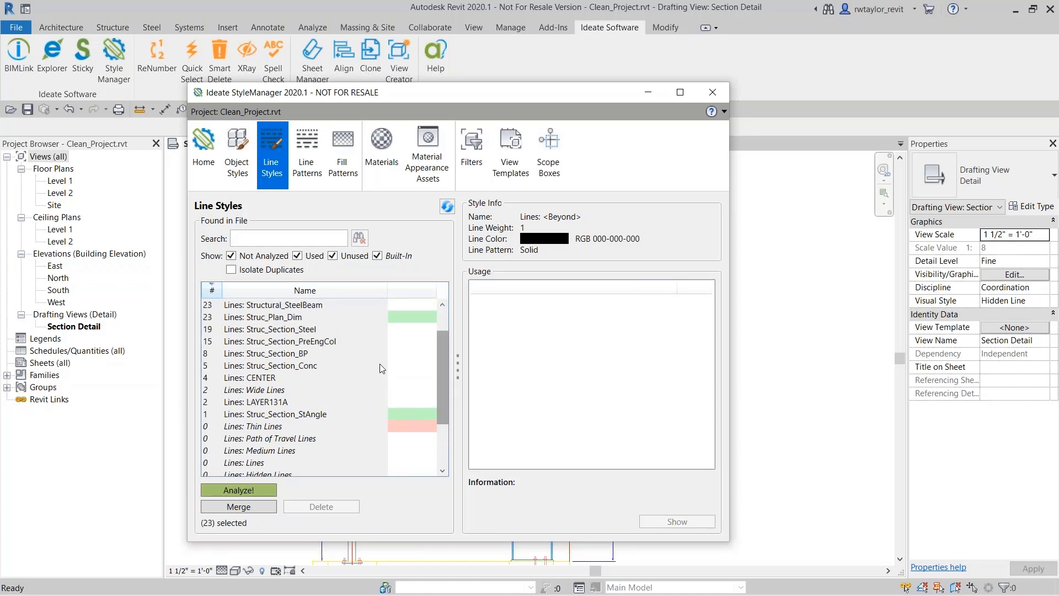
left_click(262, 390)
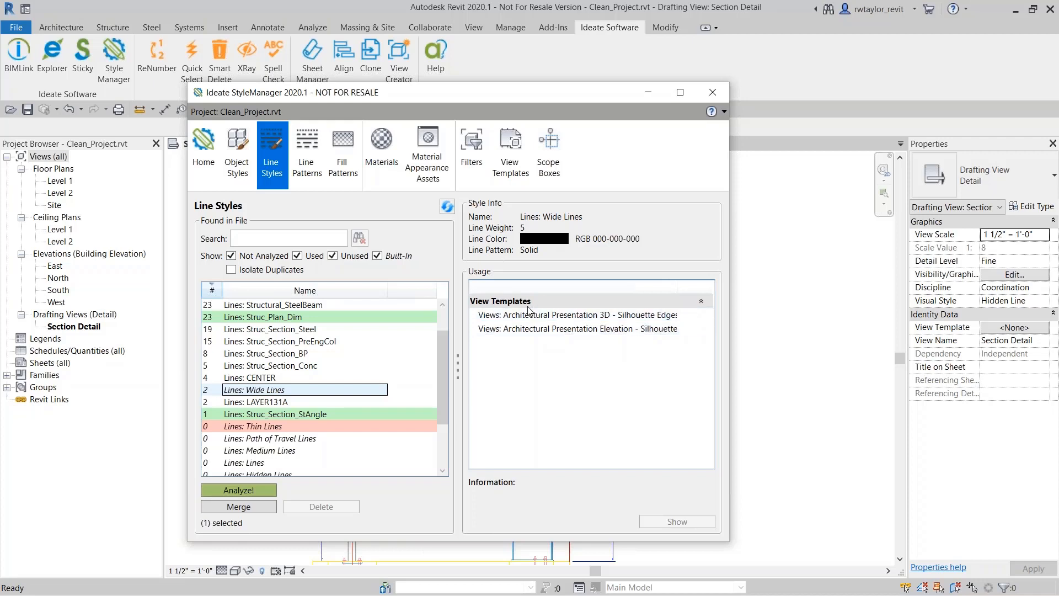
- Examine the usages of the C-241-1 line style, uncover the section detail to look at it, and return to StyleManager
left_click_drag(445, 357, 453, 322)
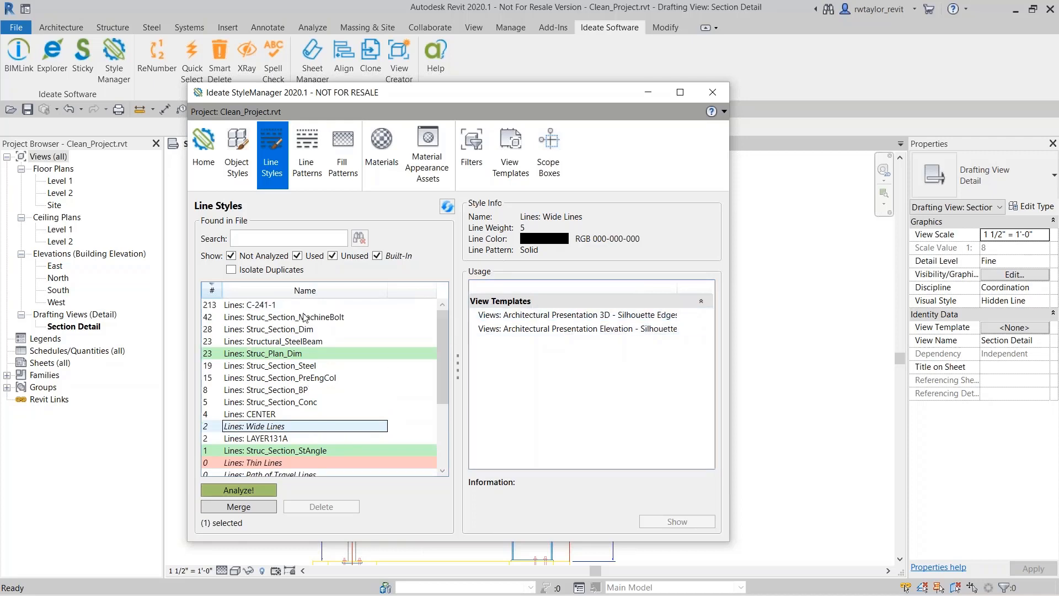
left_click(229, 309)
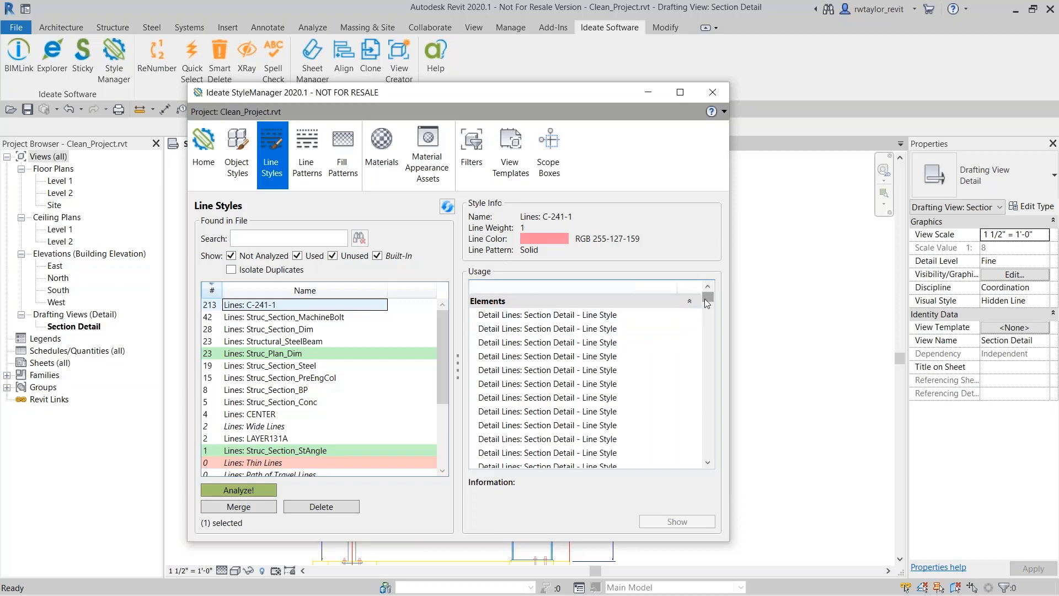
mouse_move(708, 298)
left_mouse_down()
mouse_move(710, 337)
mouse_move(714, 300)
left_mouse_up()
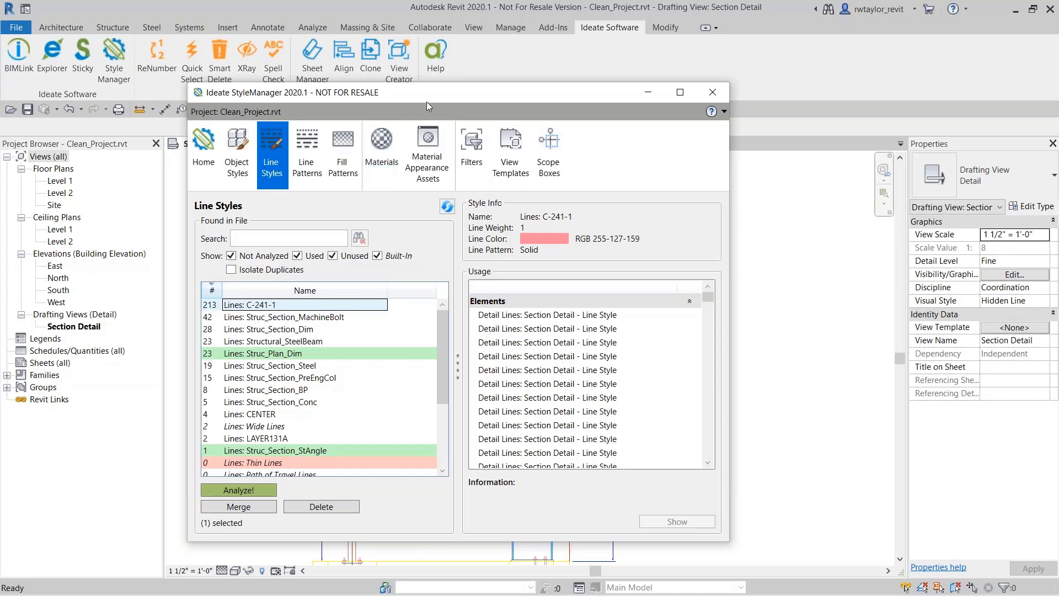
left_click_drag(426, 94, 428, 424)
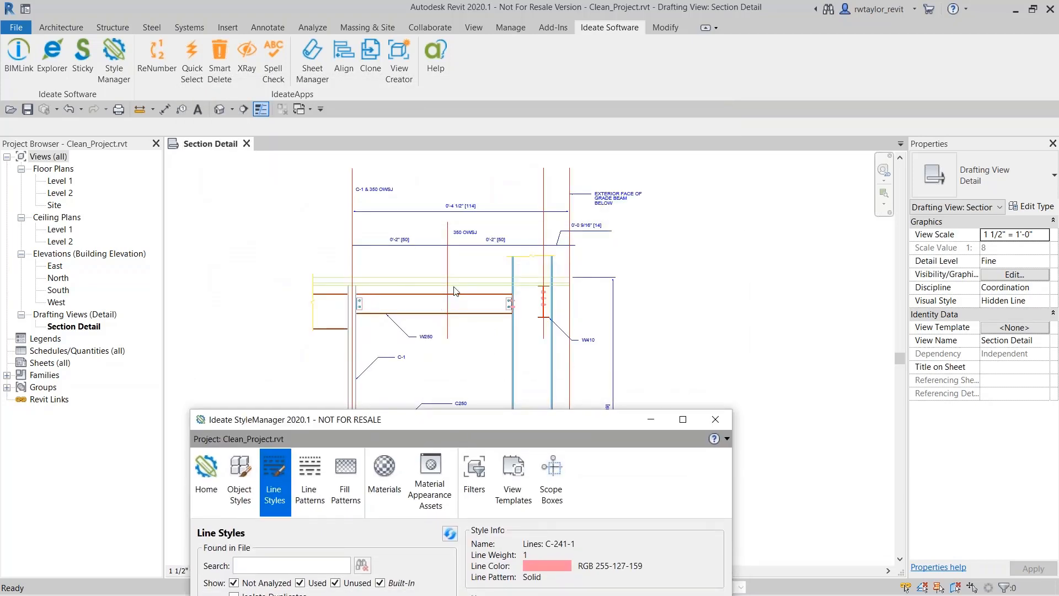
left_click_drag(425, 421, 399, 126)
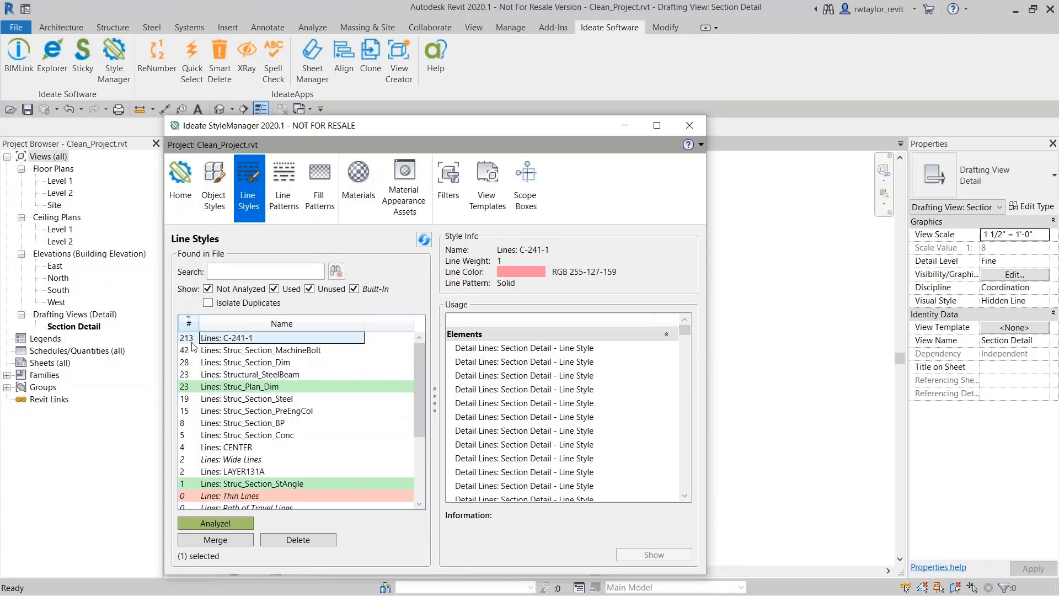
- Merge all the imported CAD line styles, from C-241-1 through Struc_Section_StAngle, into Wide Lines, leaving the built-in styles out of the selection
left_click(219, 349)
left_click(218, 340)
left_click(215, 448, "shift")
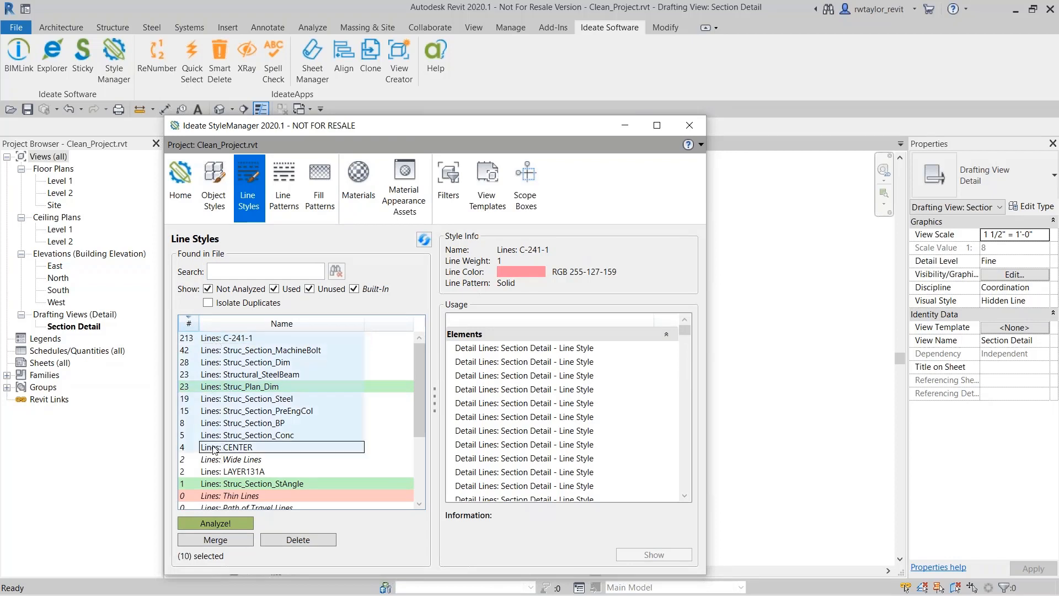
left_click(225, 472, "ctrl")
left_click(225, 484, "ctrl")
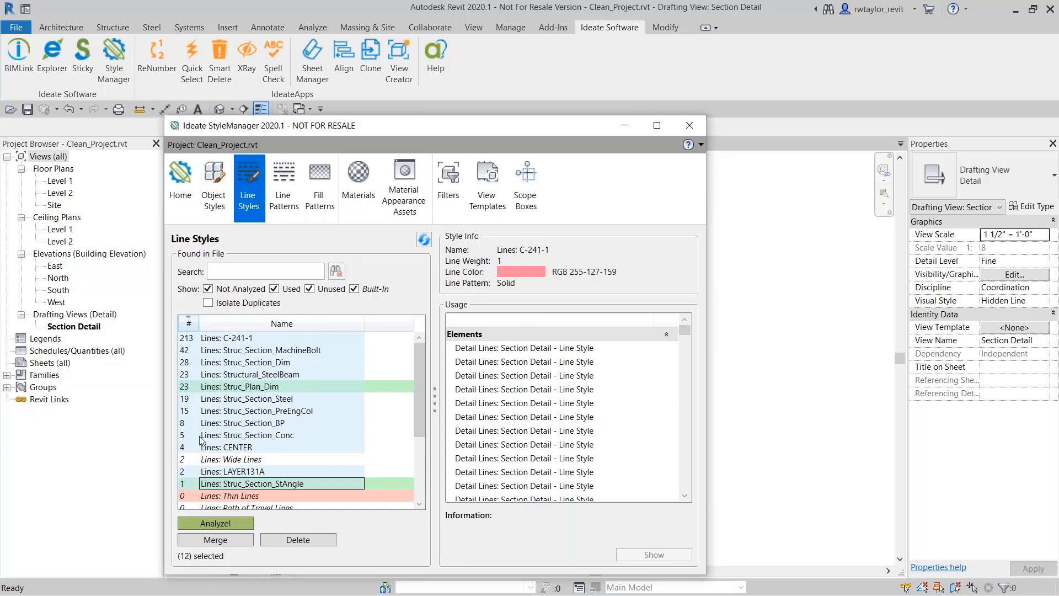
left_click(230, 544)
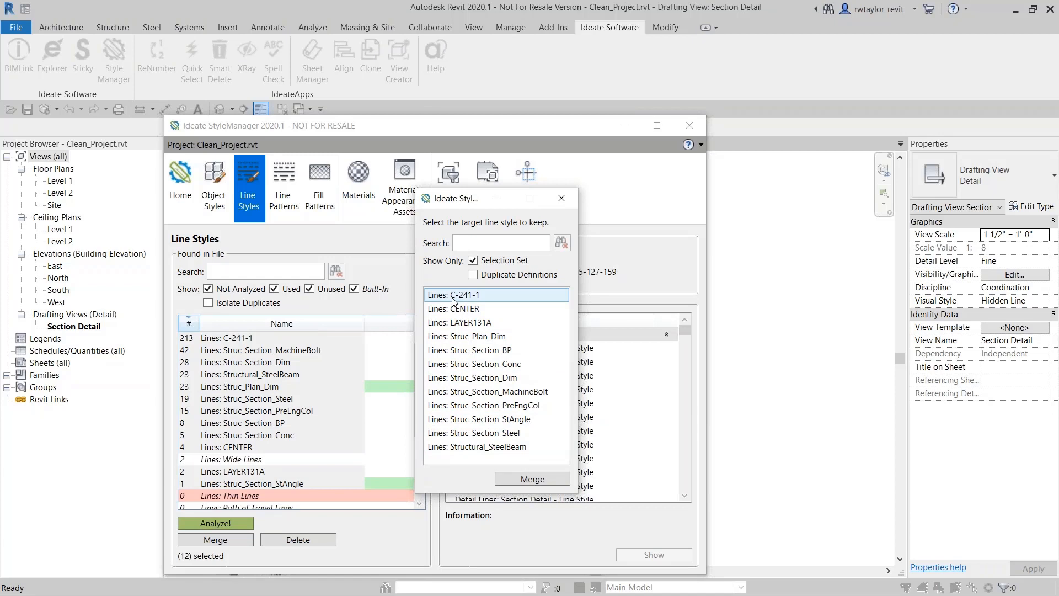
left_click(474, 261)
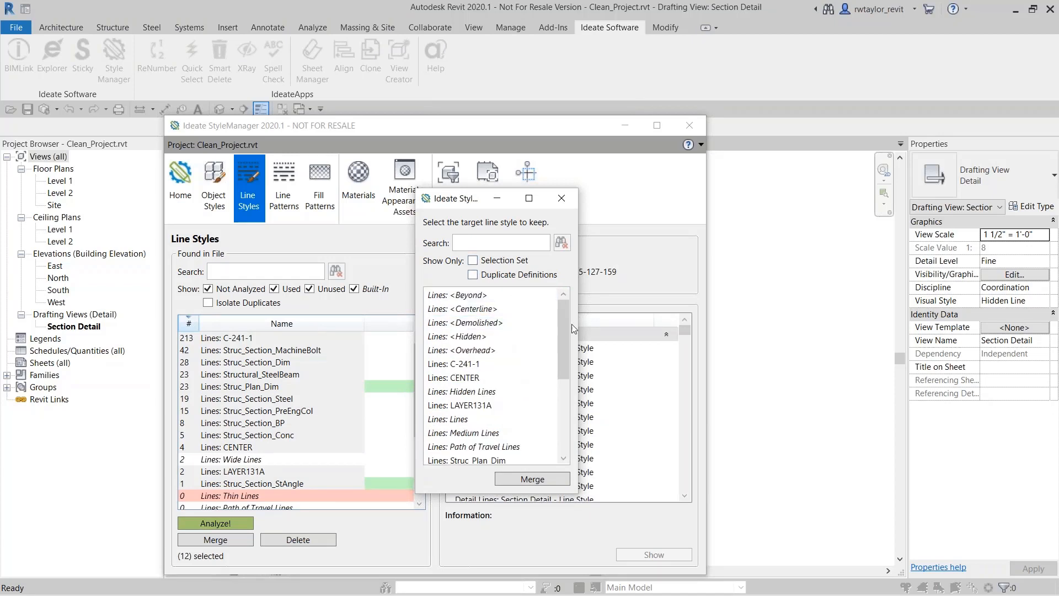
left_click_drag(569, 330, 561, 403)
left_click(456, 451)
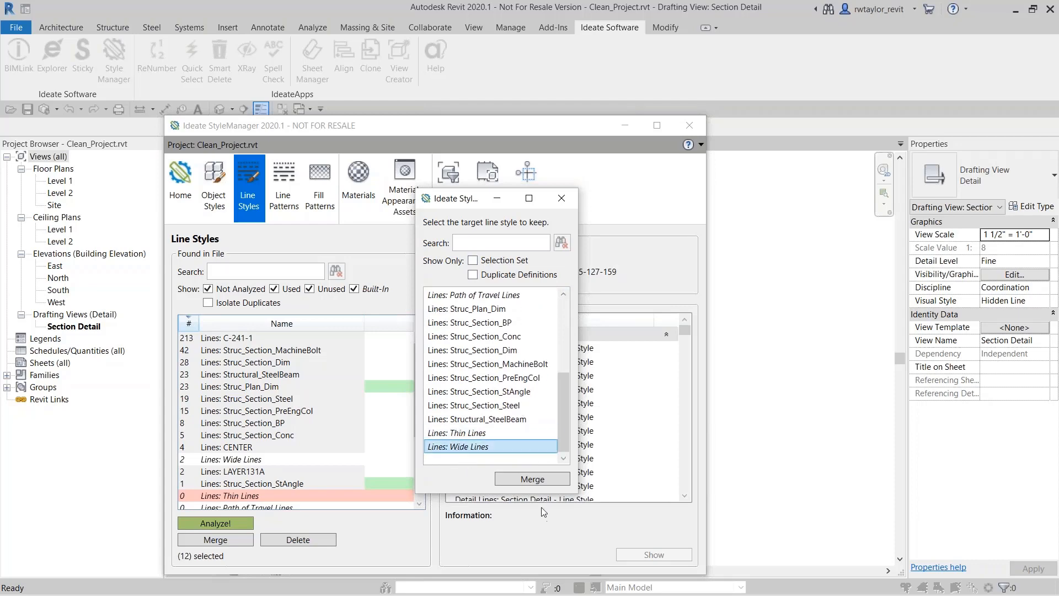
left_click(533, 479)
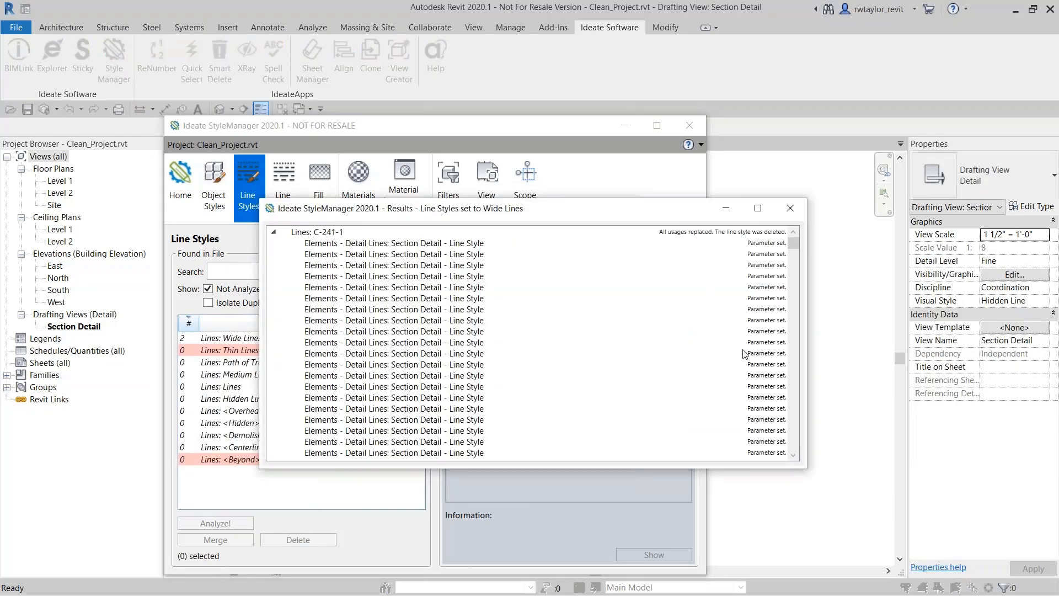
- Widen the merge results window, review the replaced line style usages, and close it
left_click_drag(809, 339, 904, 340)
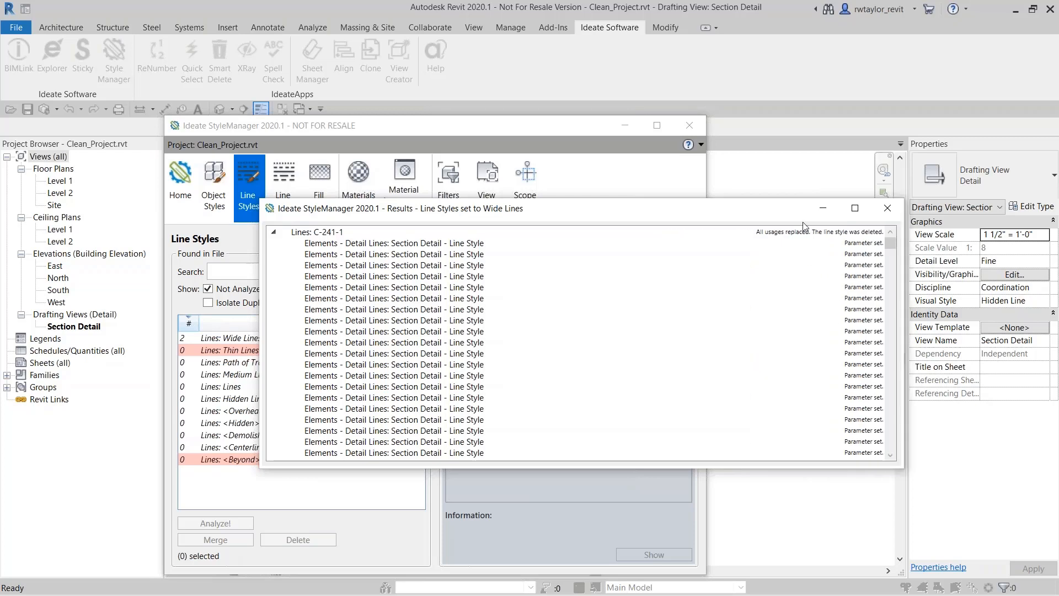
left_click_drag(891, 244, 913, 410)
left_click(886, 209)
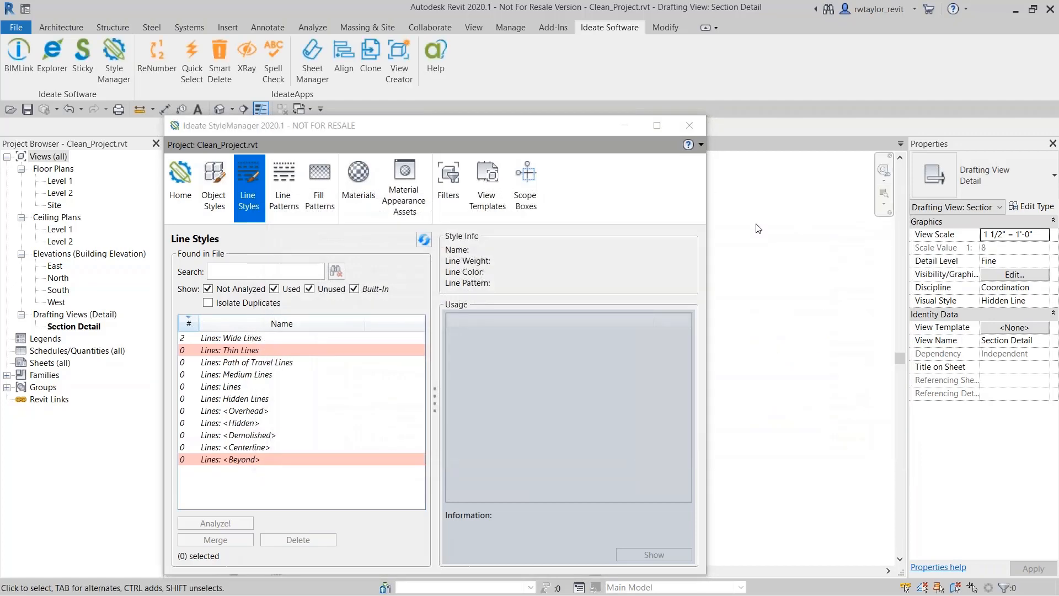
- Uncover the section detail, check the line style assigned to two of its detail lines, and bring StyleManager back up
mouse_move(518, 128)
left_mouse_down()
mouse_move(588, 498)
mouse_move(583, 521)
left_mouse_up()
scroll(511, 367, "up", 5)
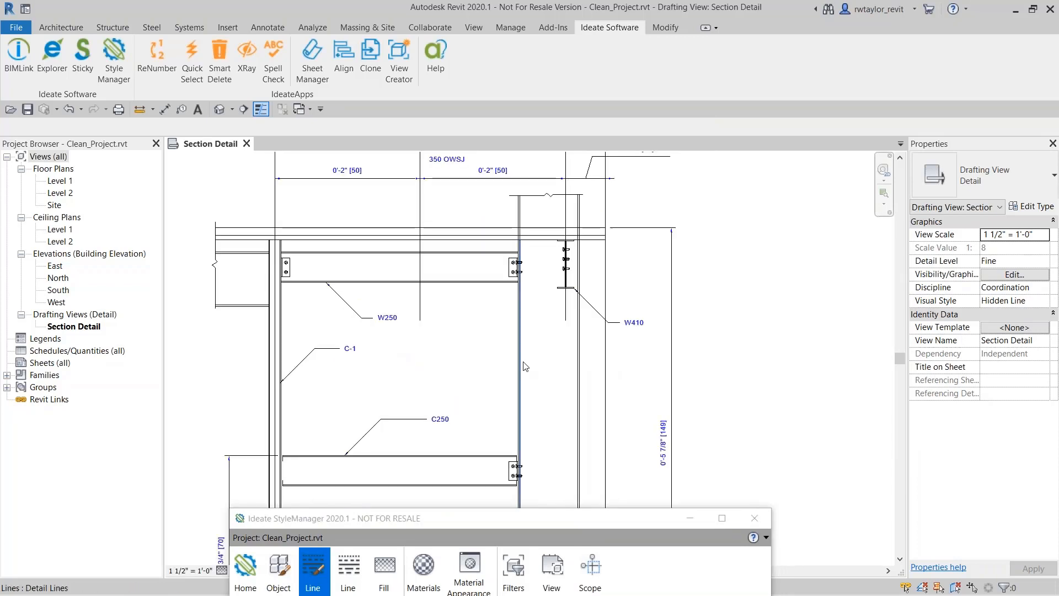
left_click(513, 357)
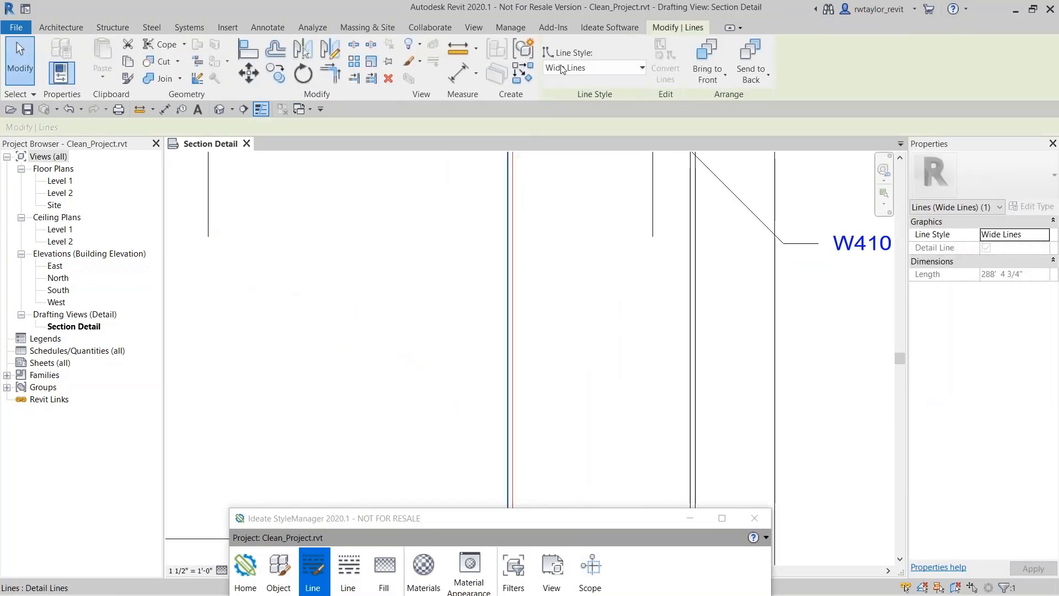
scroll(307, 248, "down", 4)
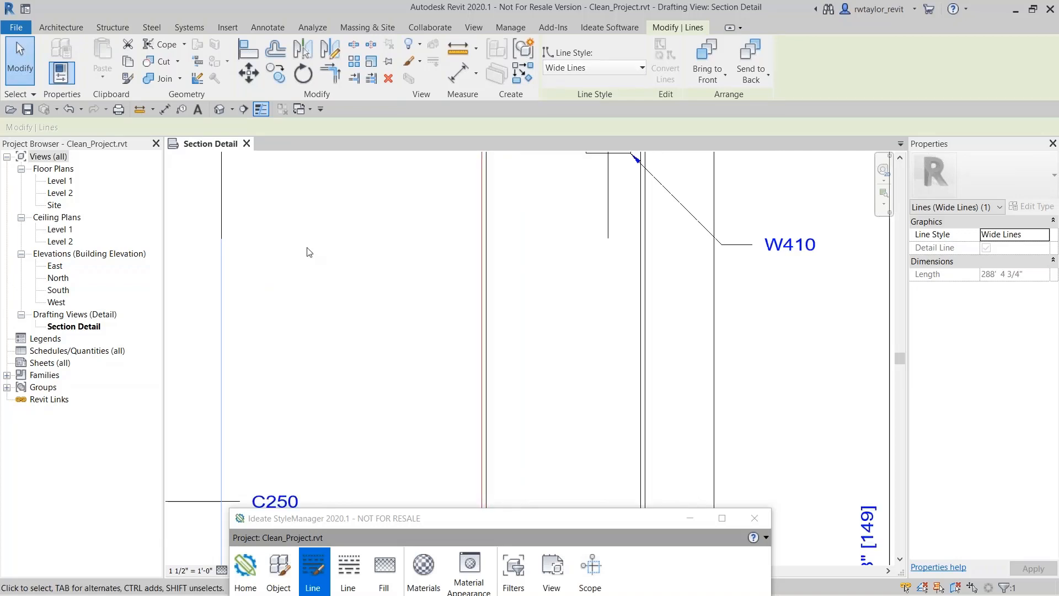
middle_click_drag(423, 266, 596, 311)
scroll(597, 310, "up", 1)
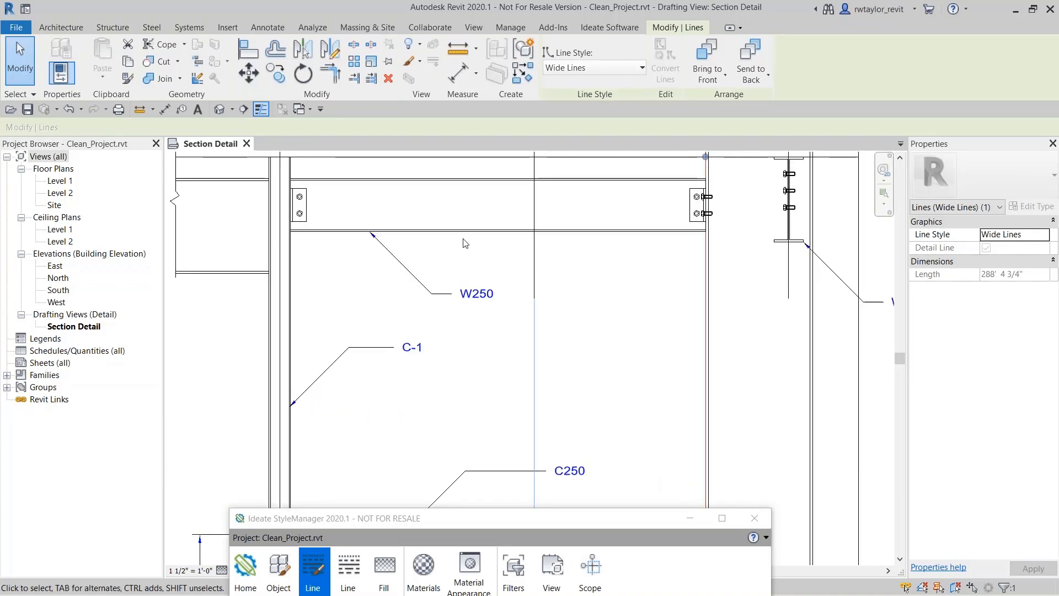
left_click(468, 243)
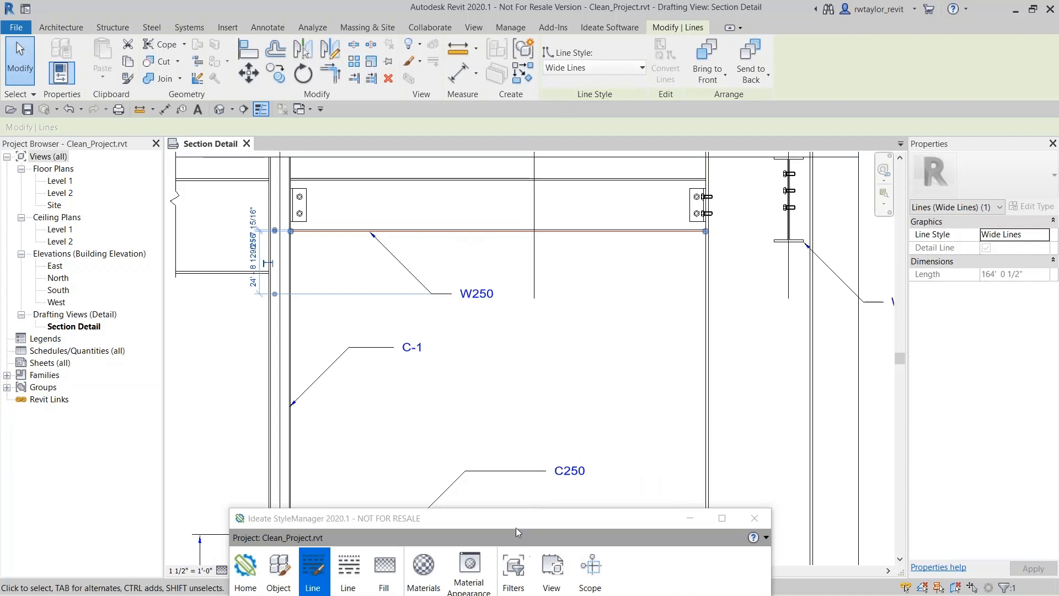
left_click_drag(509, 523, 485, 140)
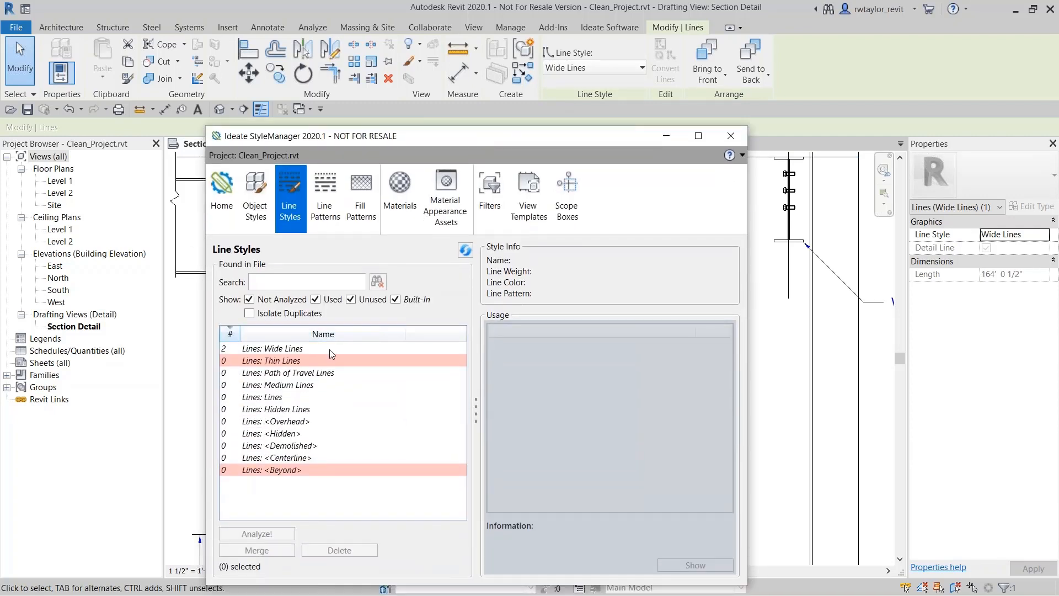
- Analyze every line style from Wide Lines through <Beyond>, and review the elements that use Wide Lines
left_click(263, 351)
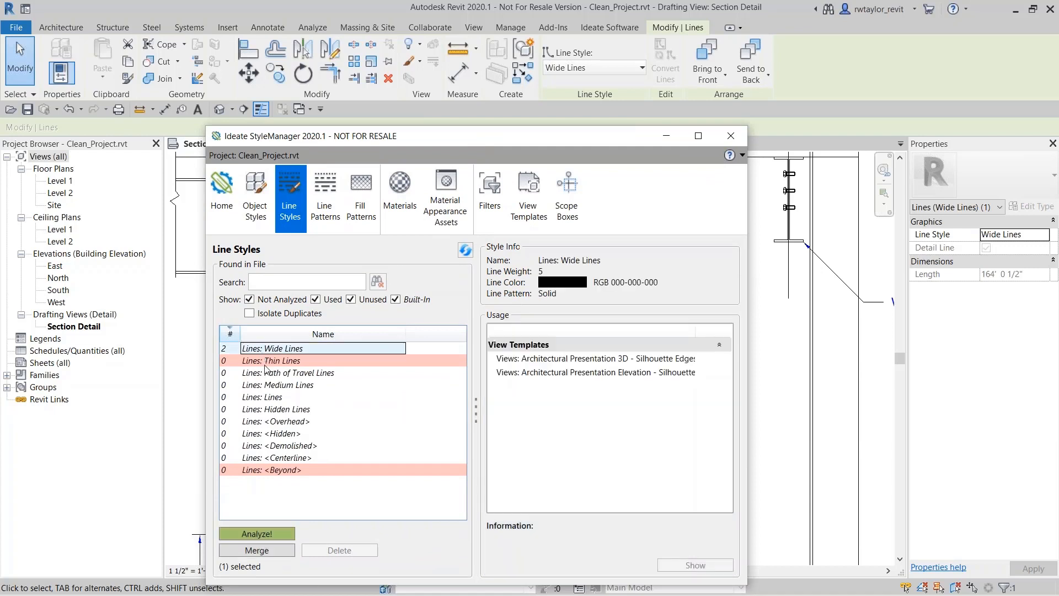
left_click(257, 469, "shift")
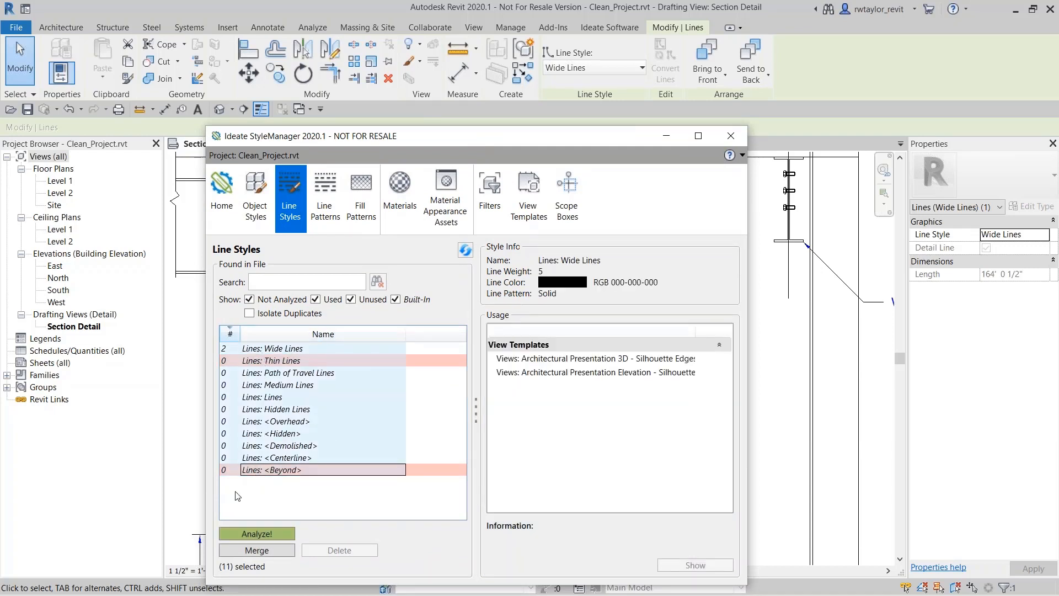
left_click(243, 534)
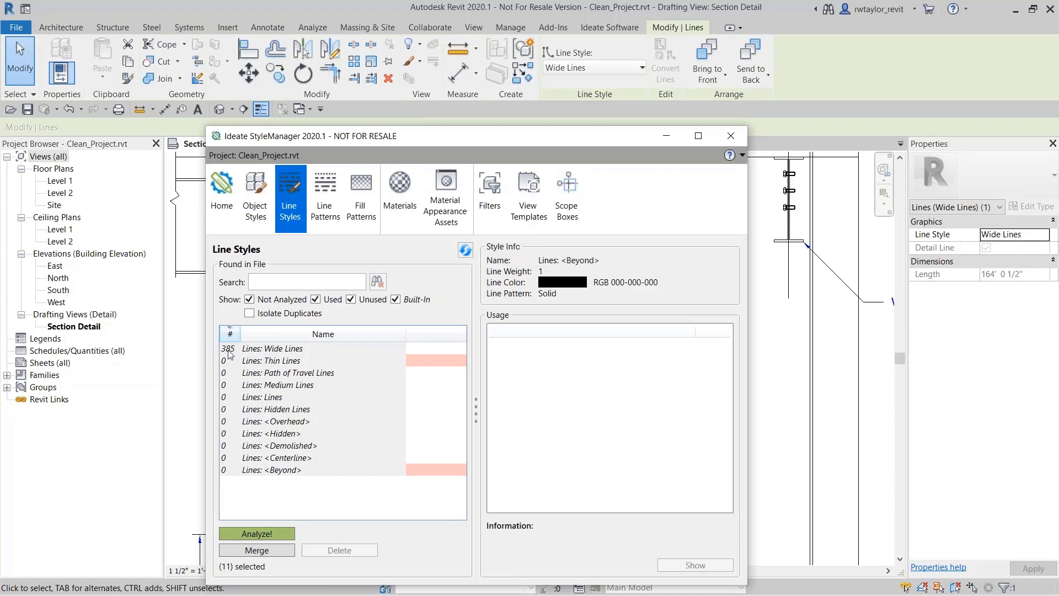
left_click(257, 349)
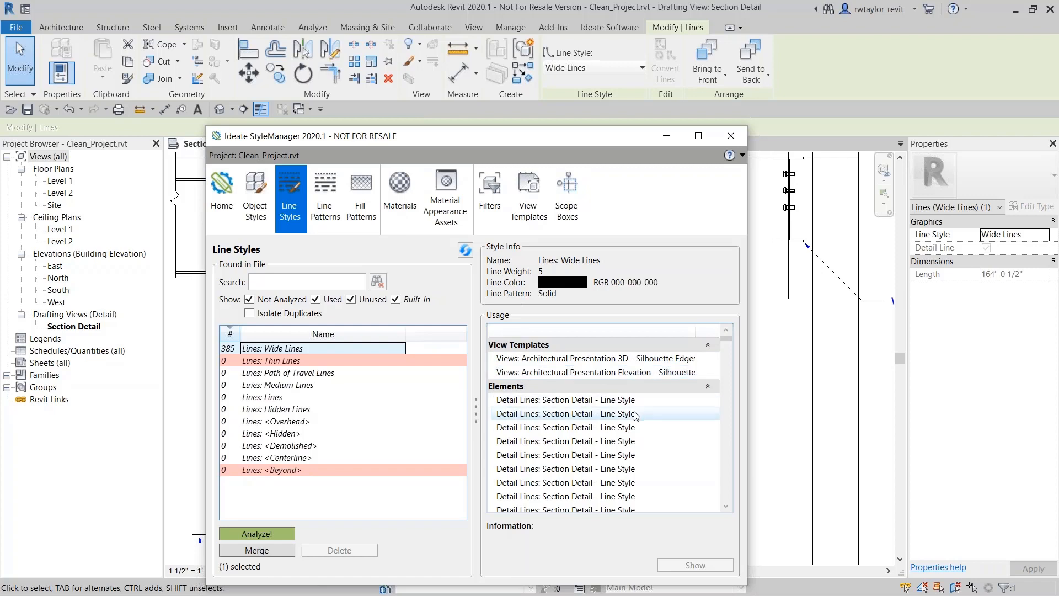
left_click(726, 505)
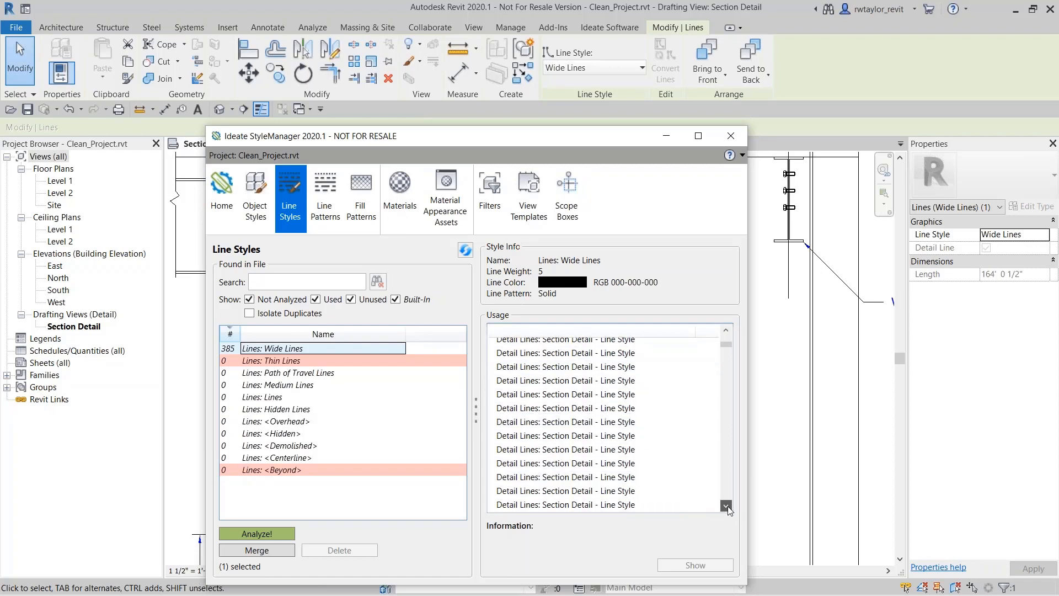
- Analyze the usage of all imported object styles, from Section1.dwg: TEXT through the Section1.dwg parent style
left_click(266, 214)
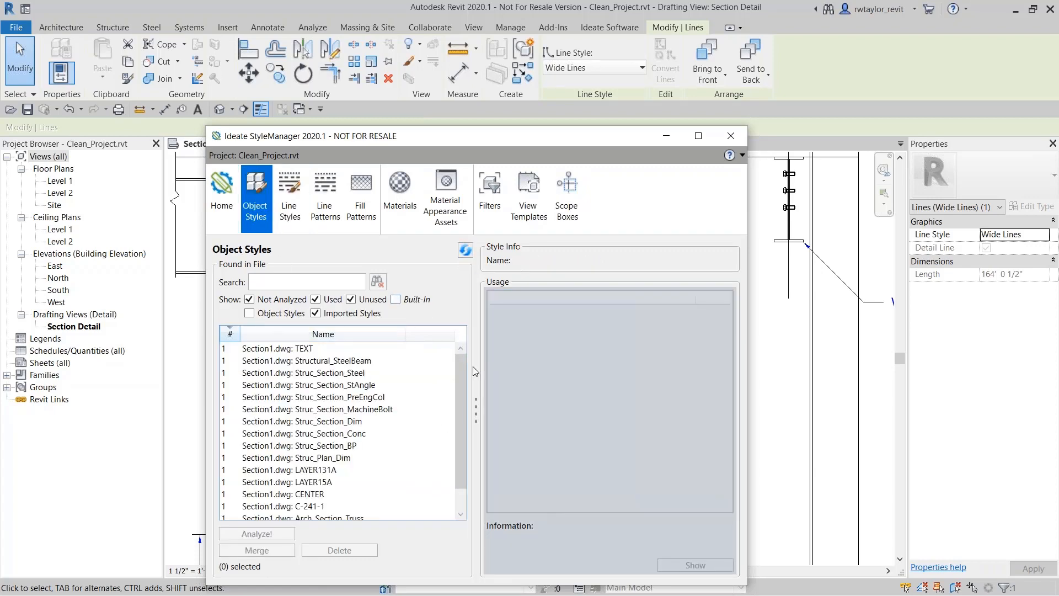
mouse_move(459, 379)
left_mouse_down()
mouse_move(462, 389)
mouse_move(460, 379)
left_mouse_up()
left_click(302, 351)
scroll(461, 398, "down", 1)
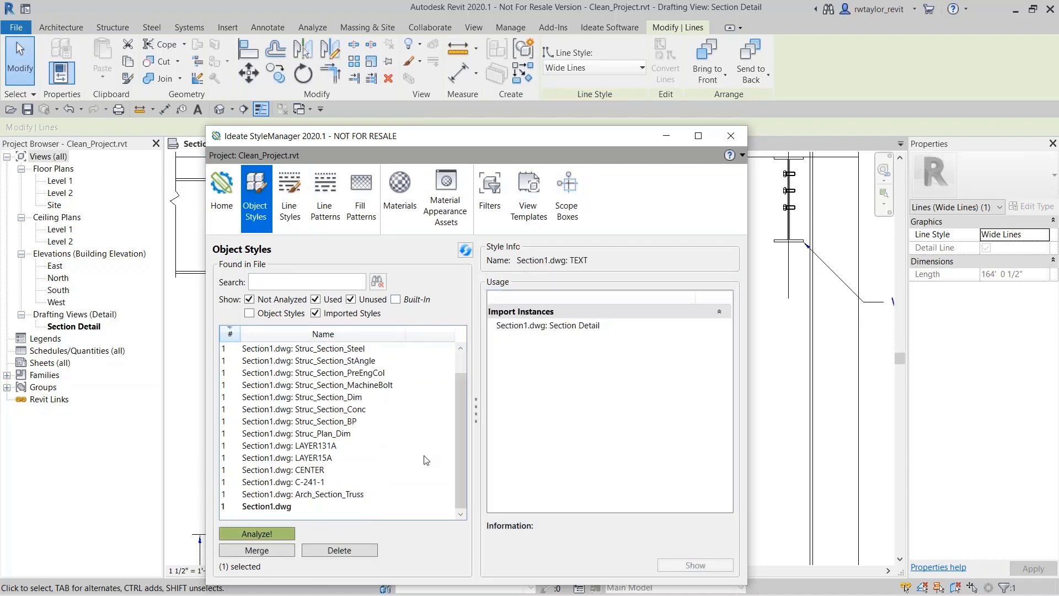
left_click(271, 506, "shift")
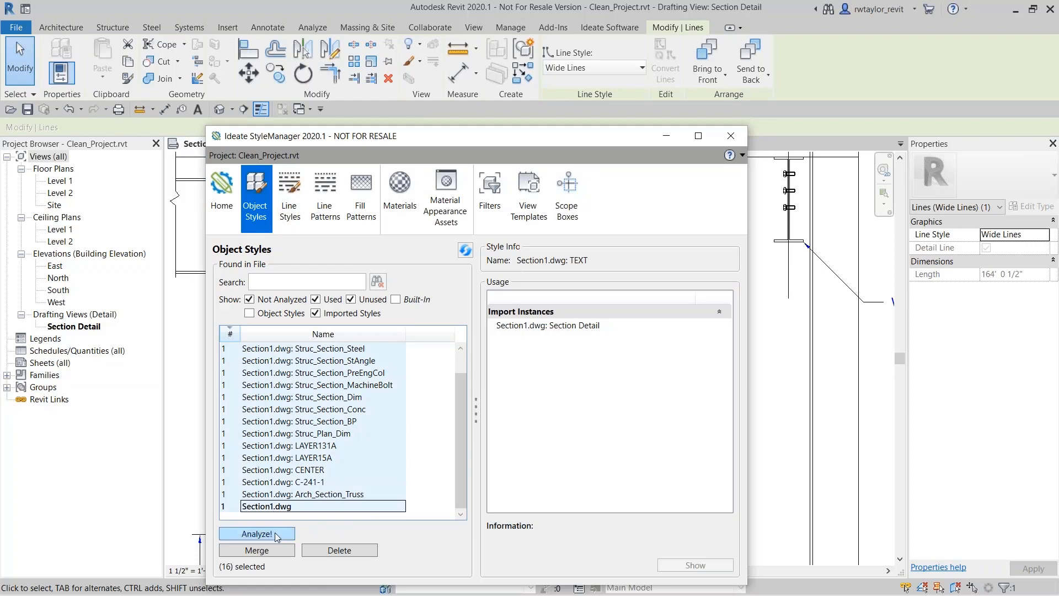
left_click(276, 534)
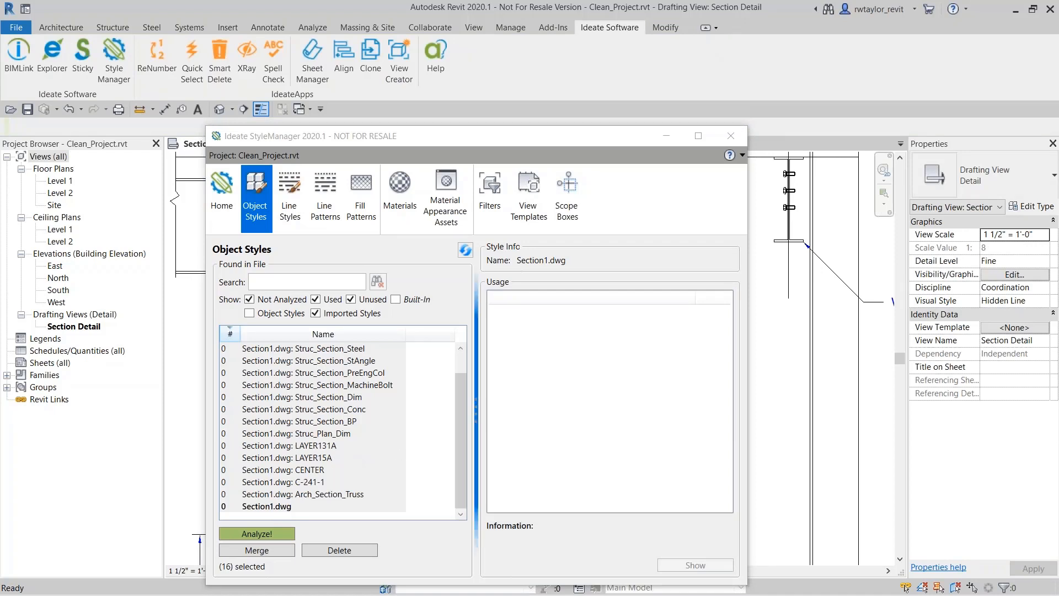
mouse_move(462, 410)
left_mouse_down()
mouse_move(476, 361)
mouse_move(475, 423)
left_mouse_up()
left_click(316, 314)
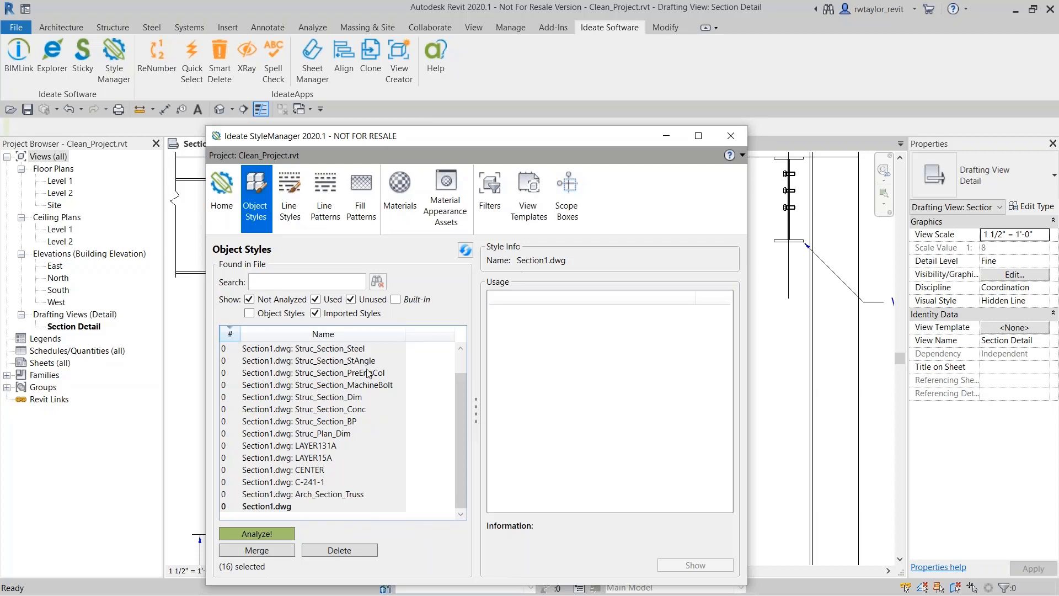
- Delete all the Section1.dwg imported object styles, including the parent style, and close the results after reviewing them
left_click_drag(460, 402, 460, 381)
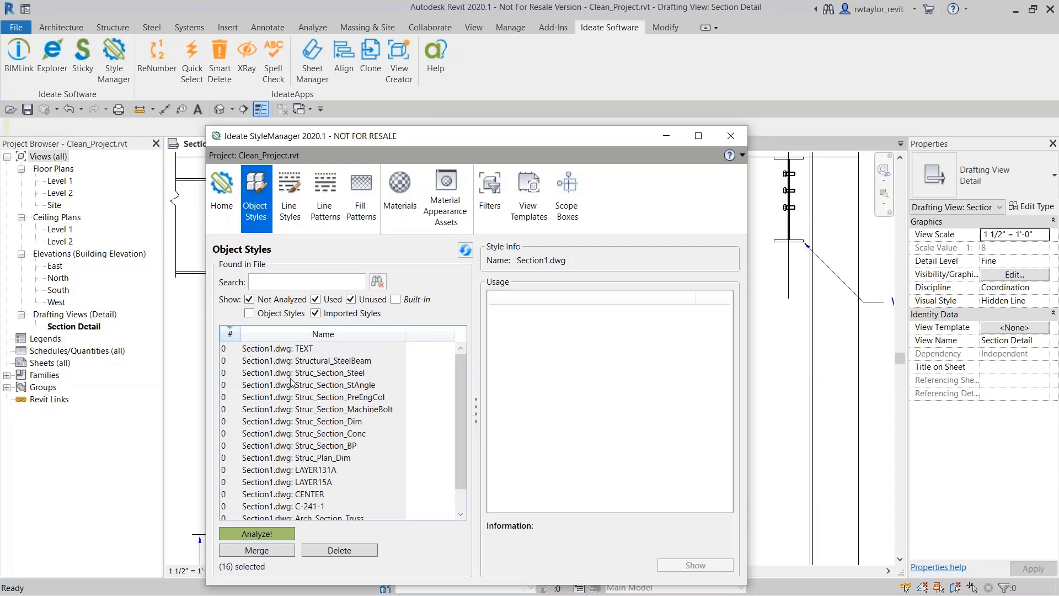
left_click(287, 349)
left_click_drag(457, 393, 458, 412)
left_click(260, 506, "shift")
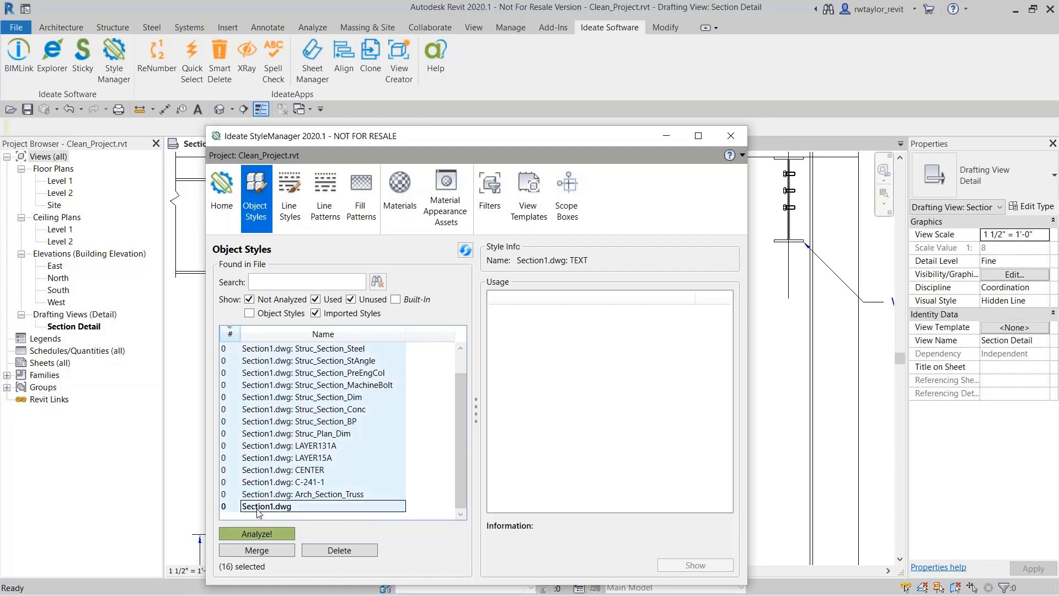
left_click(325, 552)
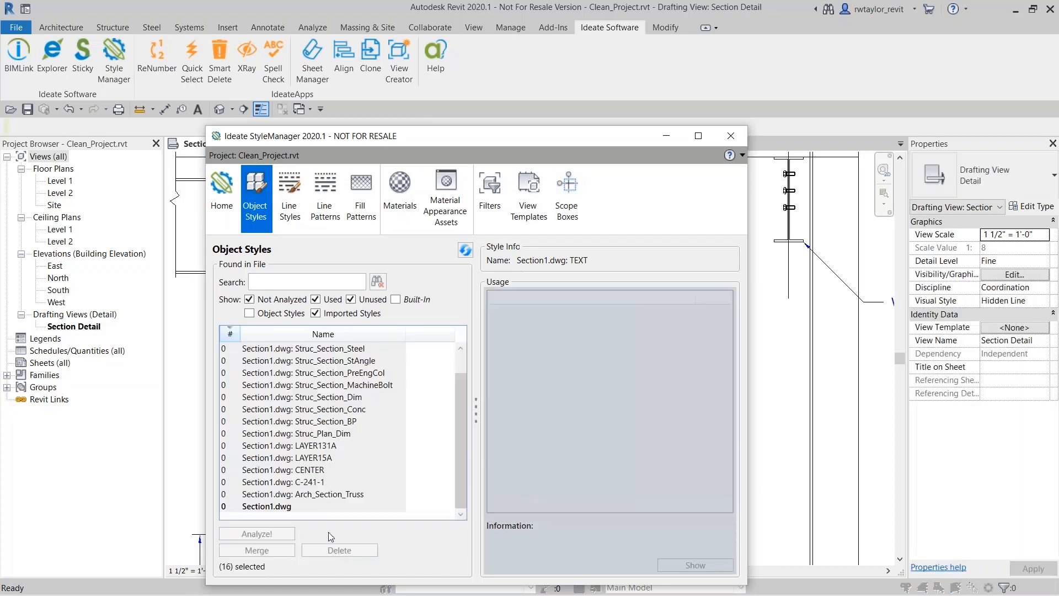
left_click_drag(524, 211, 374, 132)
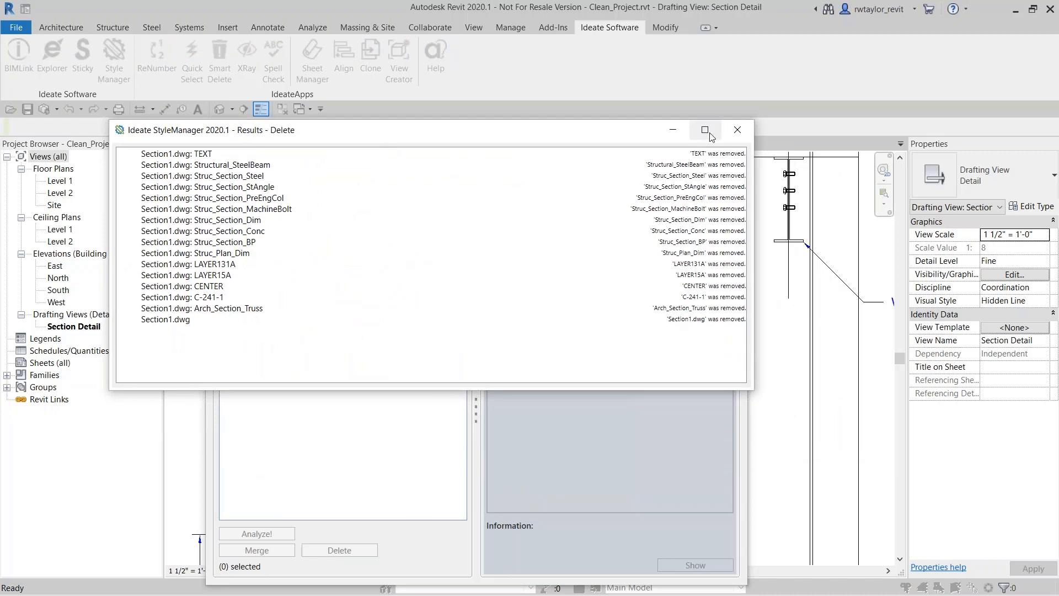
left_click(737, 129)
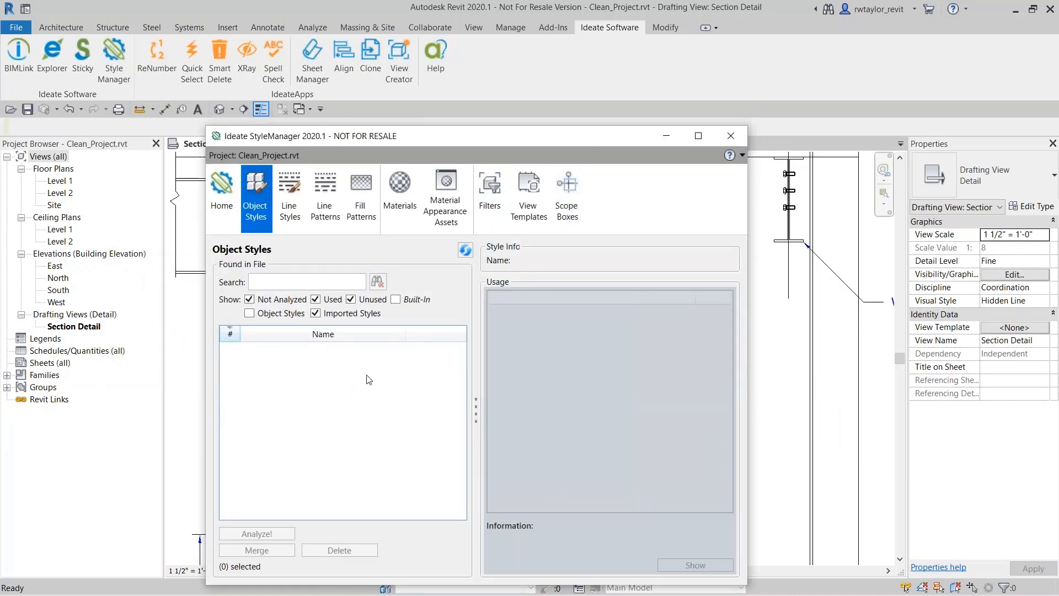
- Include the non-imported object styles in the list, look over the line styles again, and close StyleManager
left_click(249, 314)
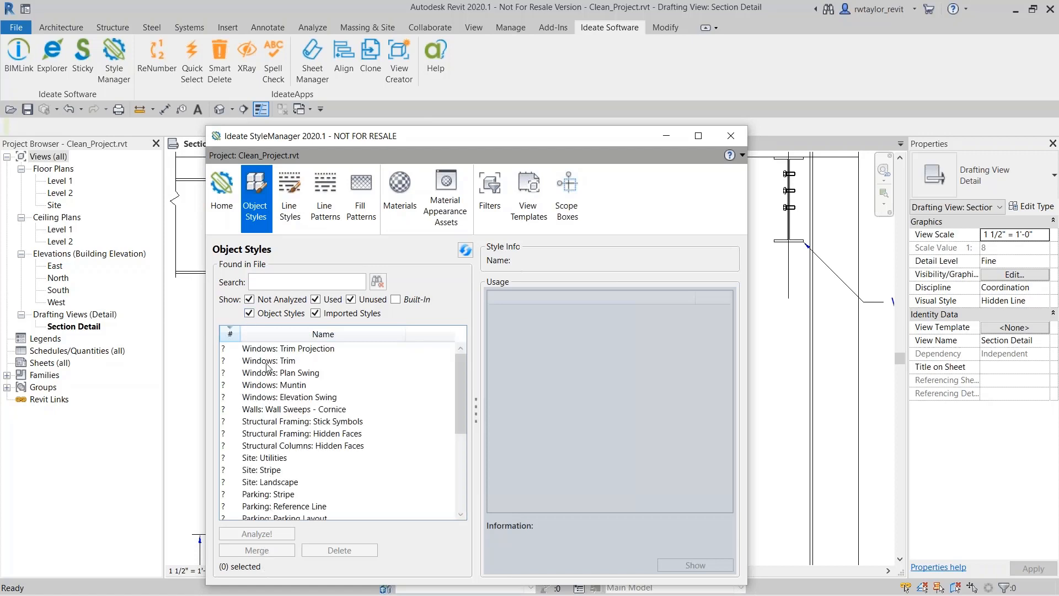
left_click(291, 207)
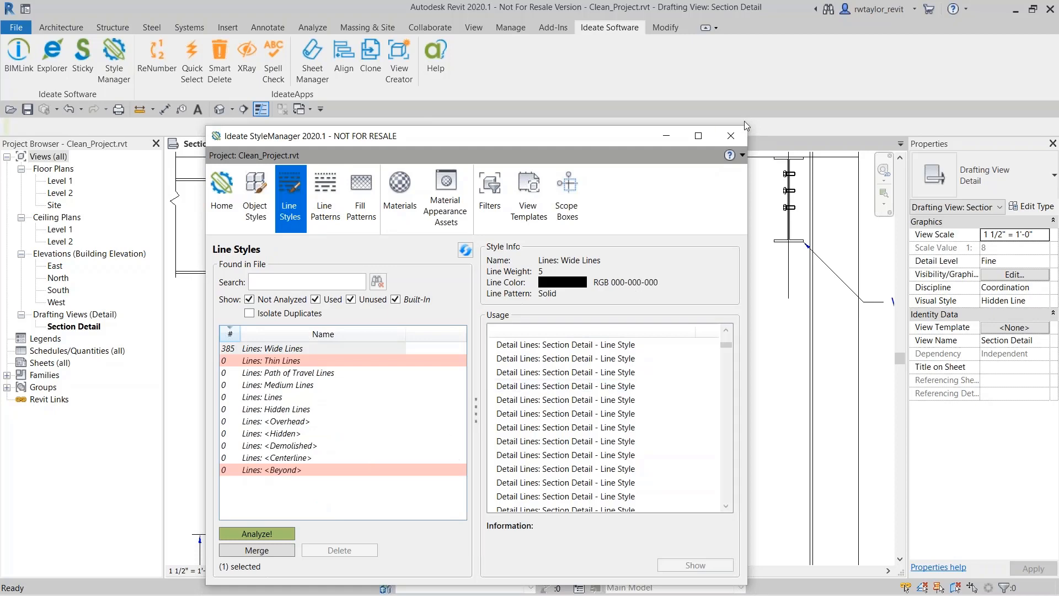
left_click(732, 136)
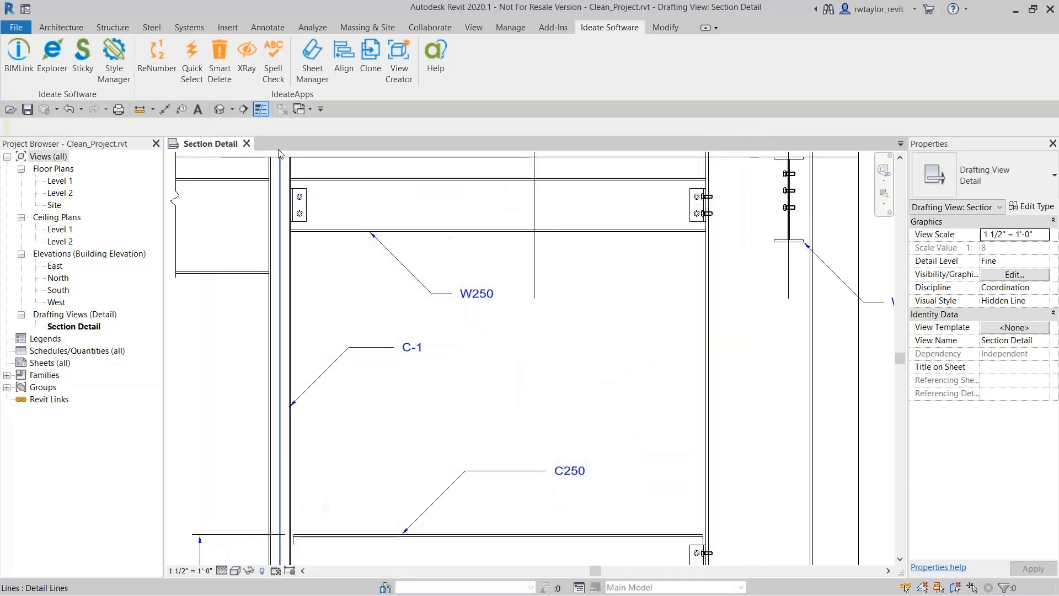
- Check the imported objects and model objects in Revit's Object Styles settings and close them without changes
left_click(510, 32)
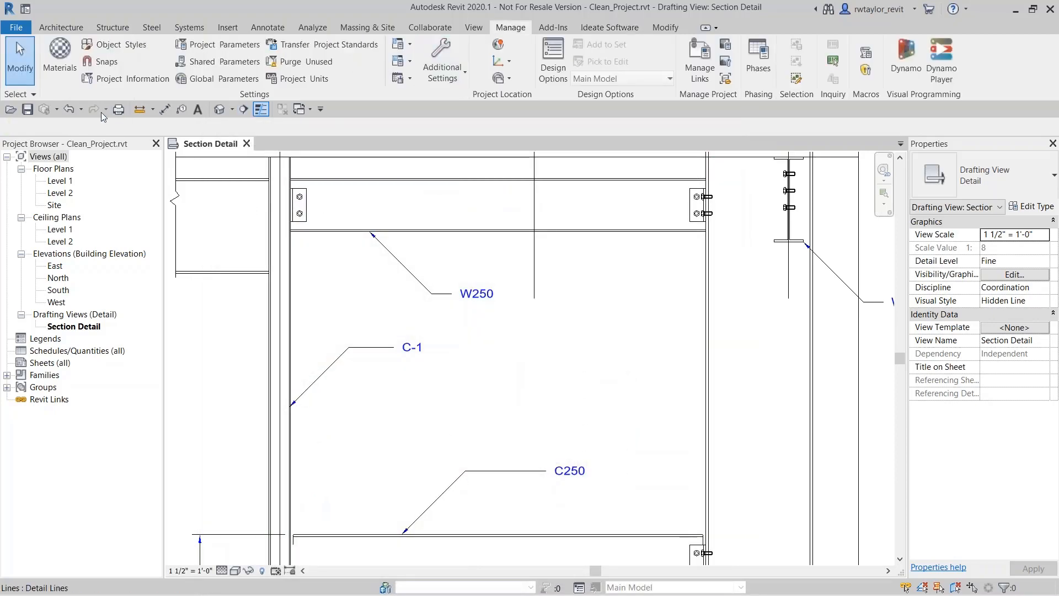
left_click(116, 44)
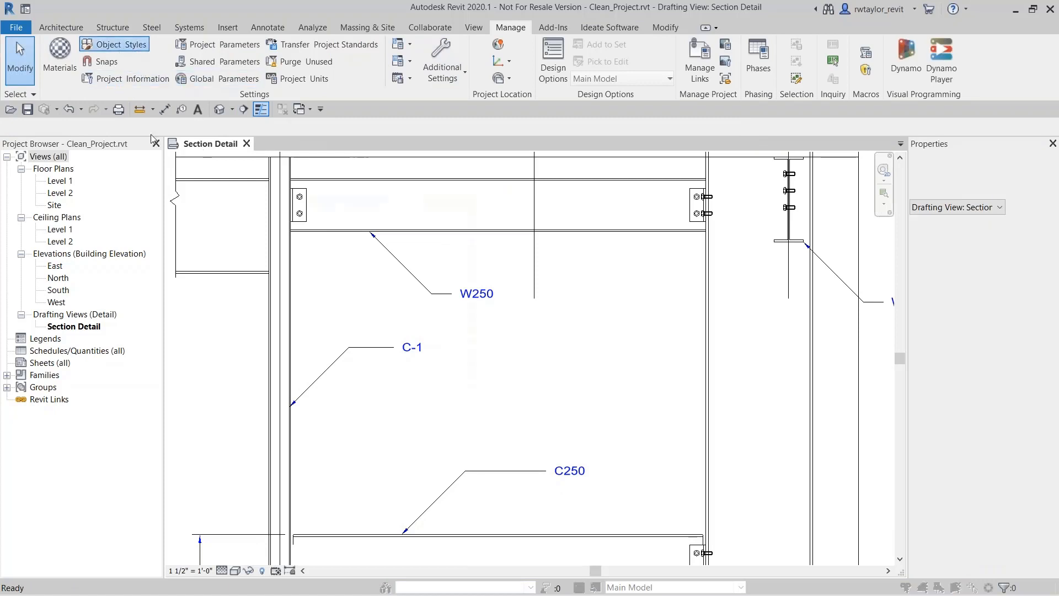
left_click(498, 133)
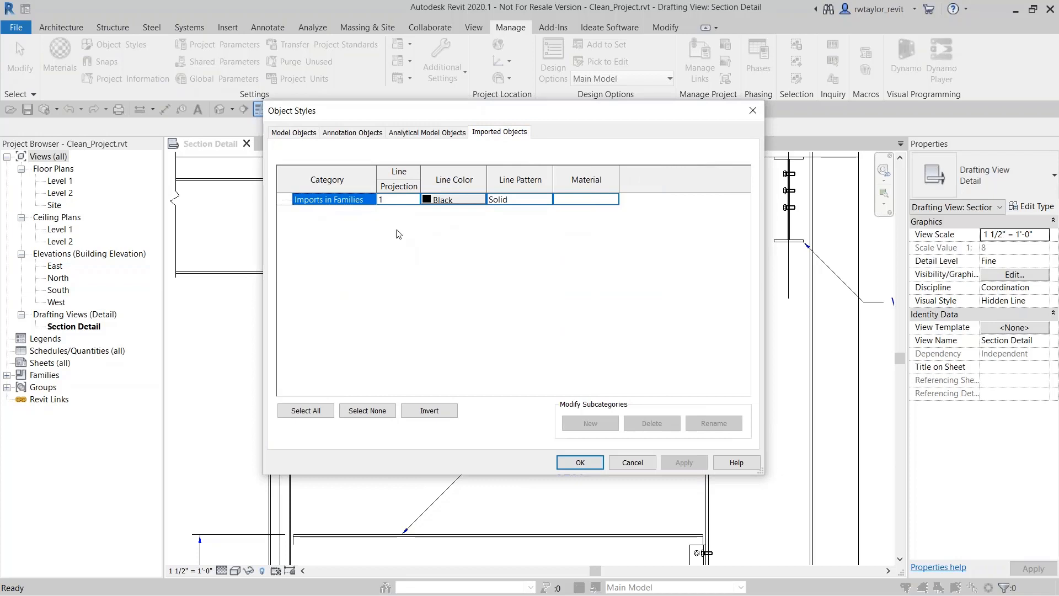
left_click(297, 133)
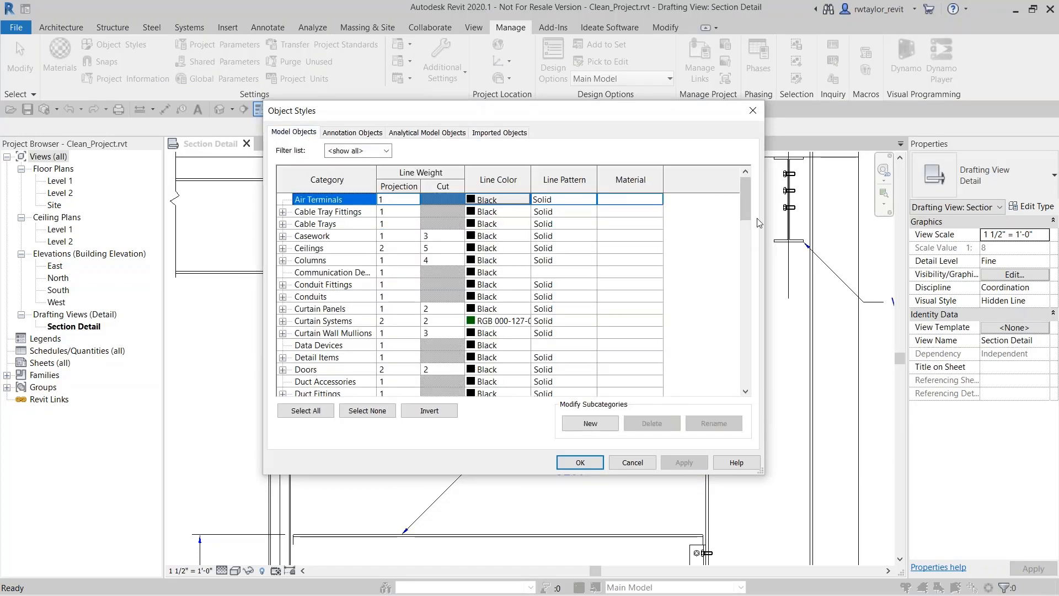
mouse_move(749, 214)
left_mouse_down()
mouse_move(750, 384)
mouse_move(746, 204)
left_mouse_up()
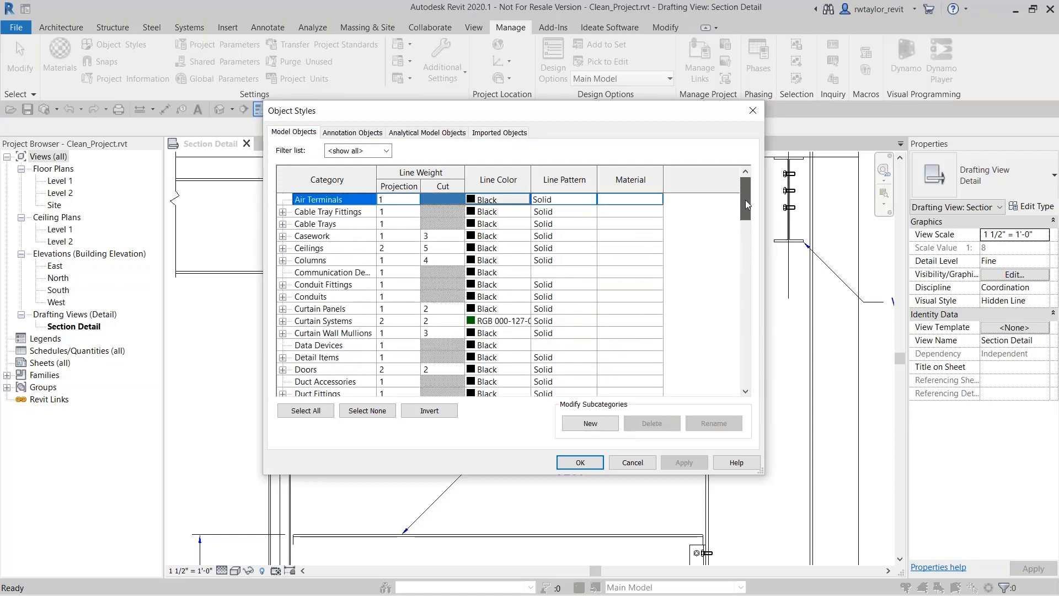
left_click(751, 111)
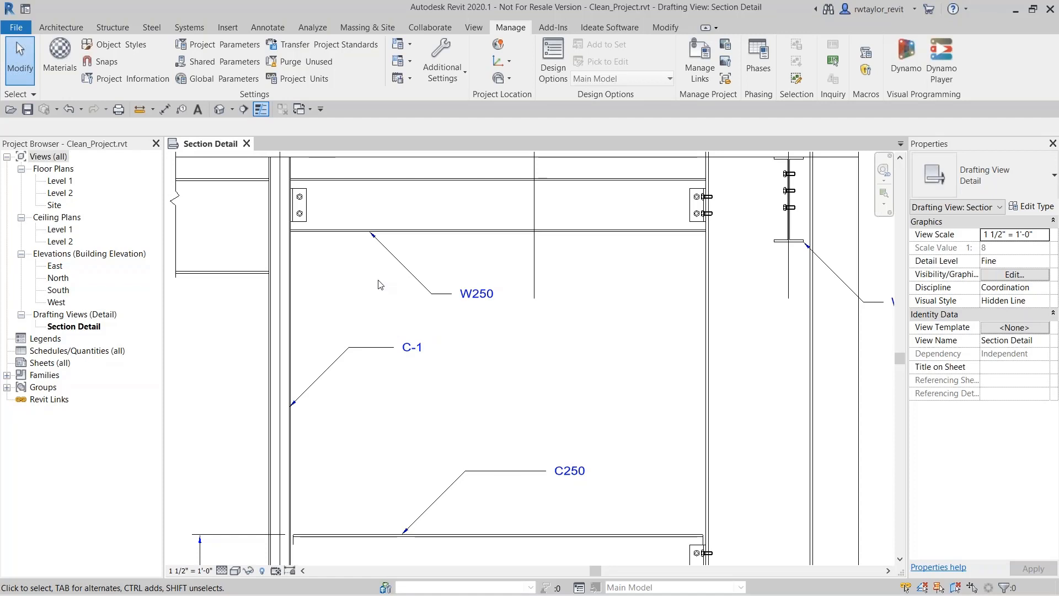
- Check the imported categories in the Section Detail view's Visibility/Graphic Overrides, close them, and view the whole detail
scroll(378, 285, "down", 1)
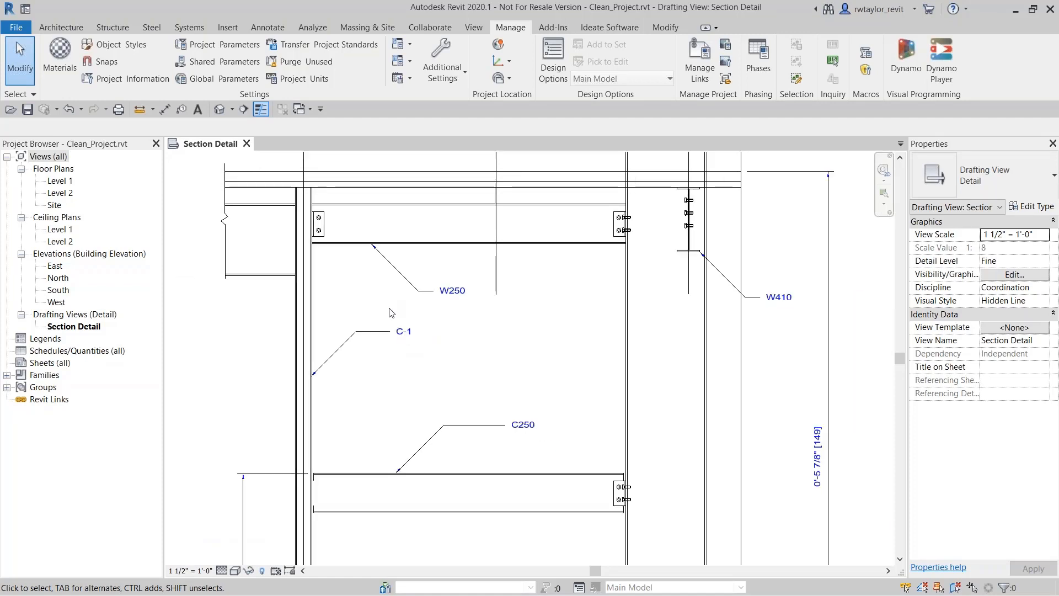
scroll(378, 342, "down", 2)
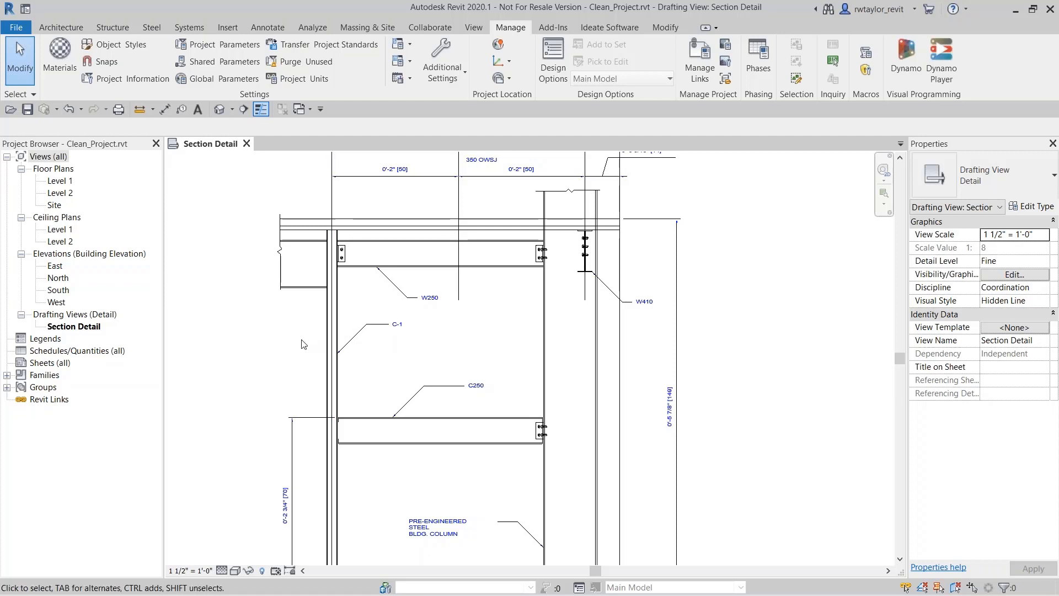
key("v")
key("g")
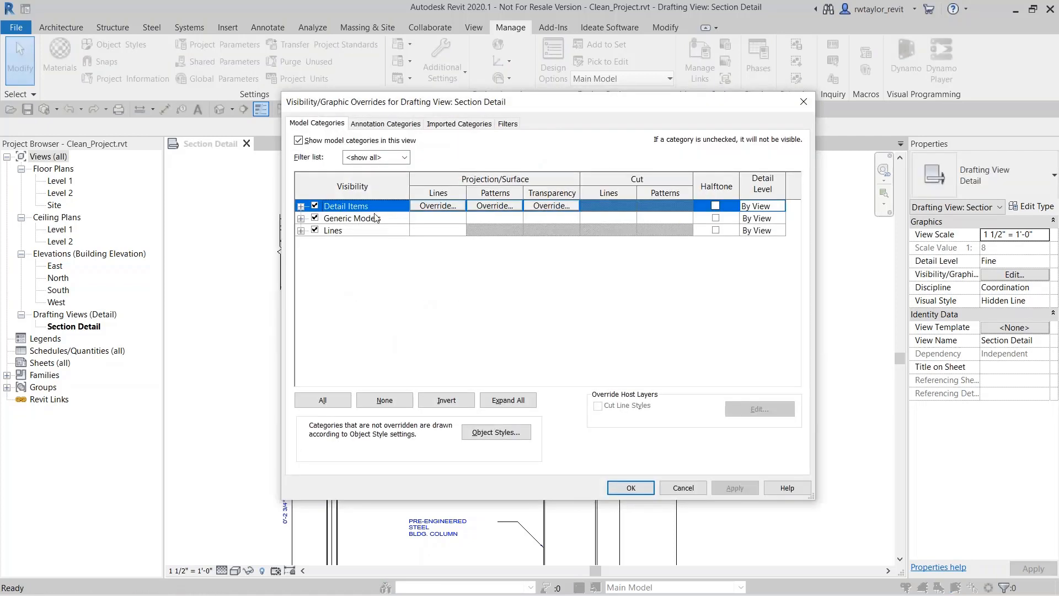
left_click(458, 124)
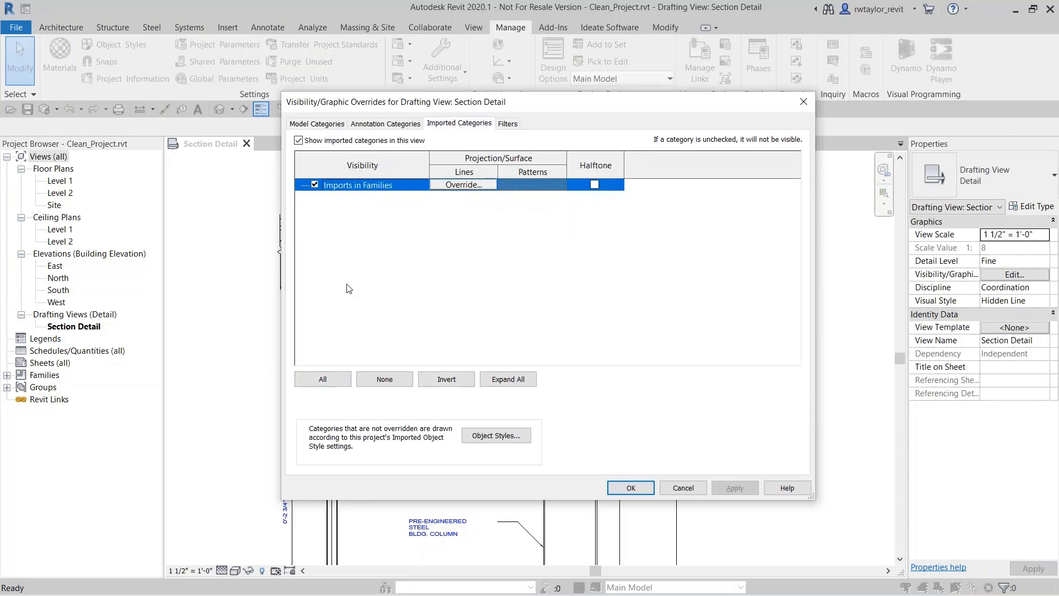
left_click(803, 103)
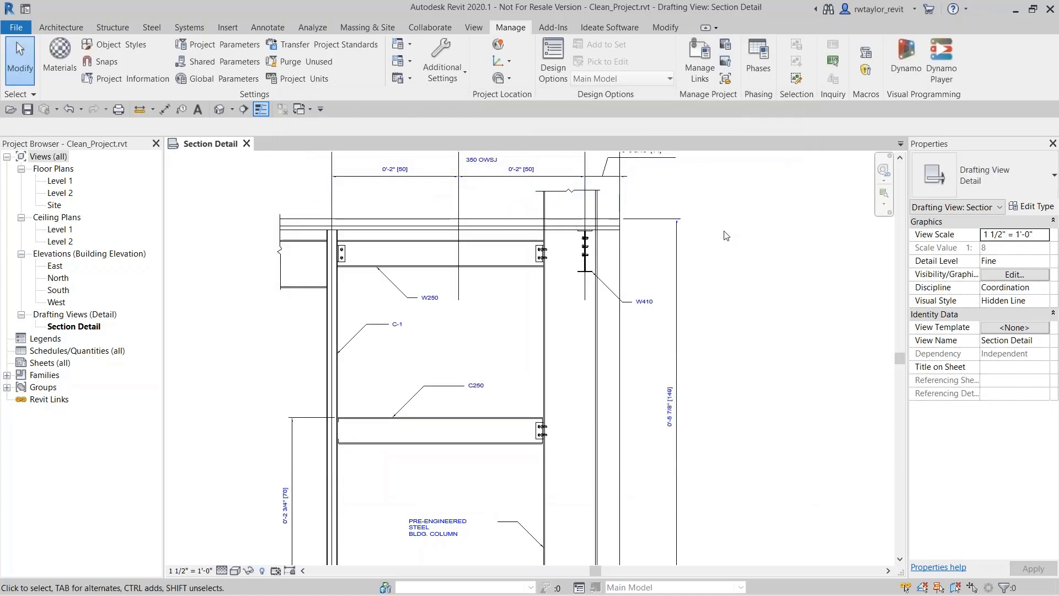
right_click(723, 232)
left_click(769, 347)
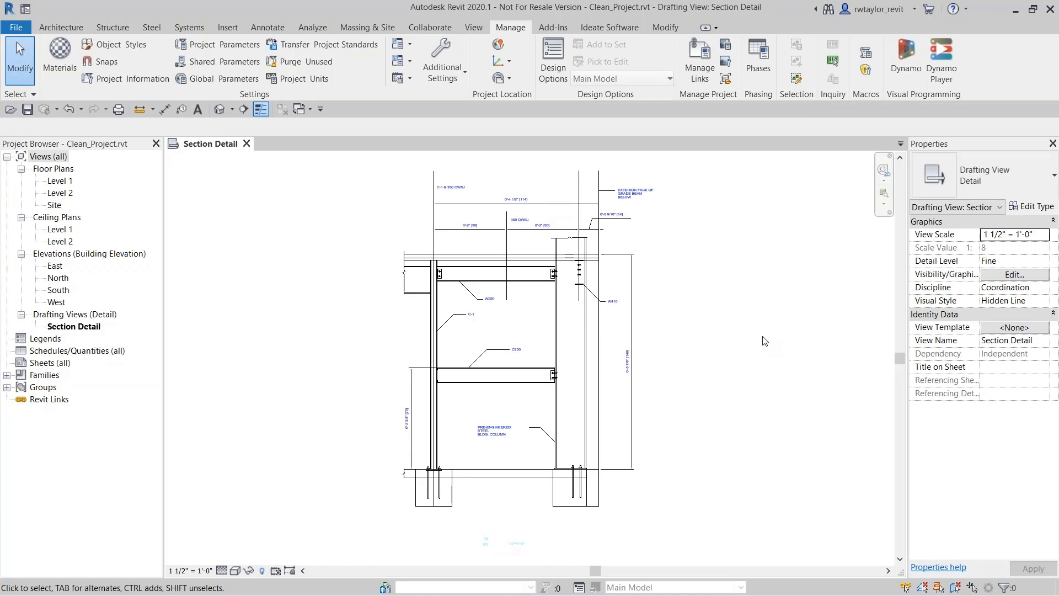
- Switch to the 2020 Epcot Terminal - Architecture - Core project and check the imported objects in its Object Styles settings
key("alt+Tab")
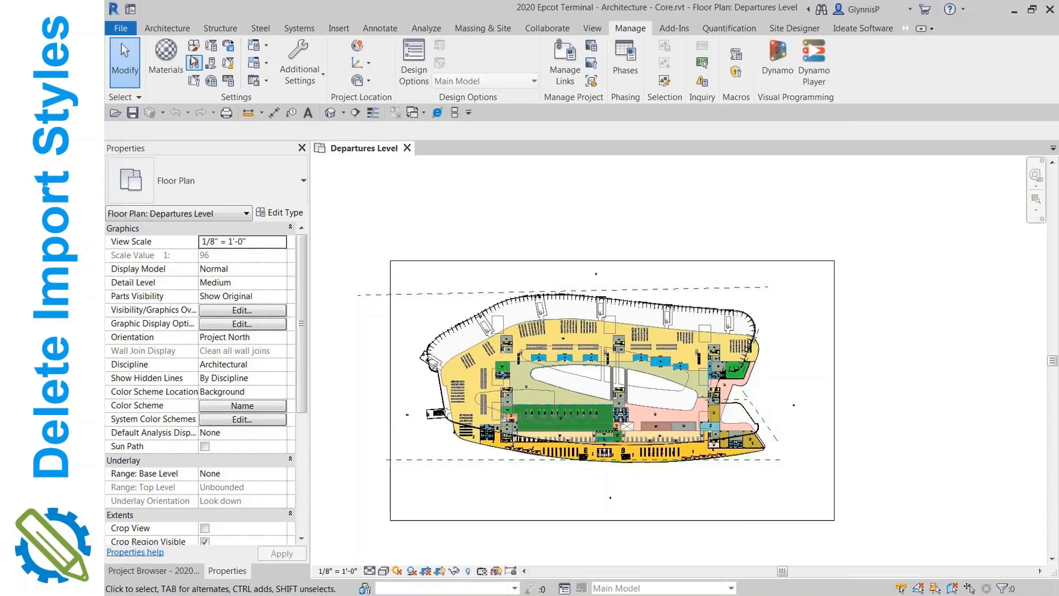
left_click(193, 62)
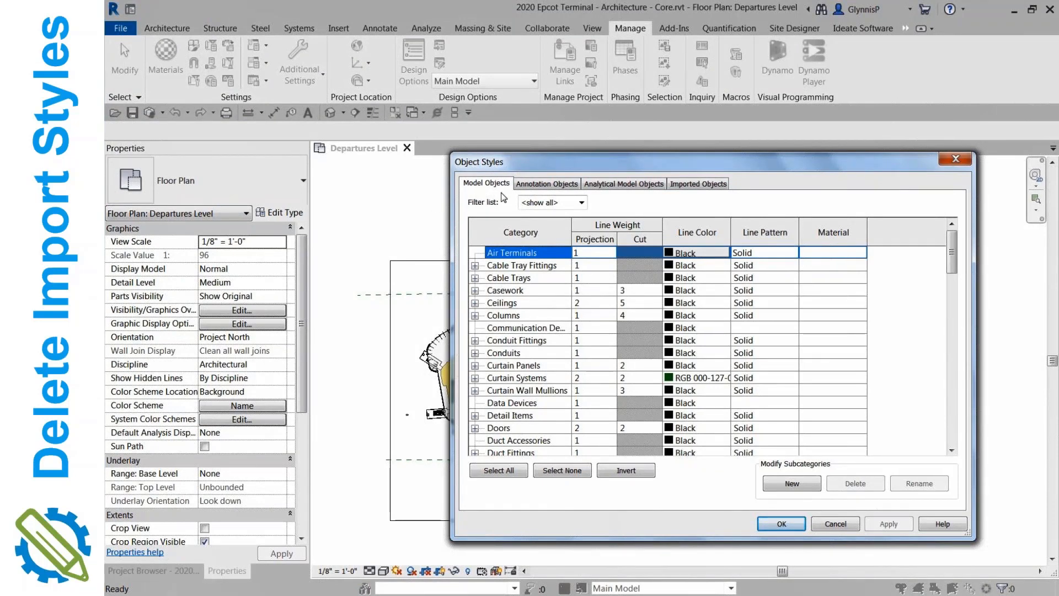
left_click(712, 185)
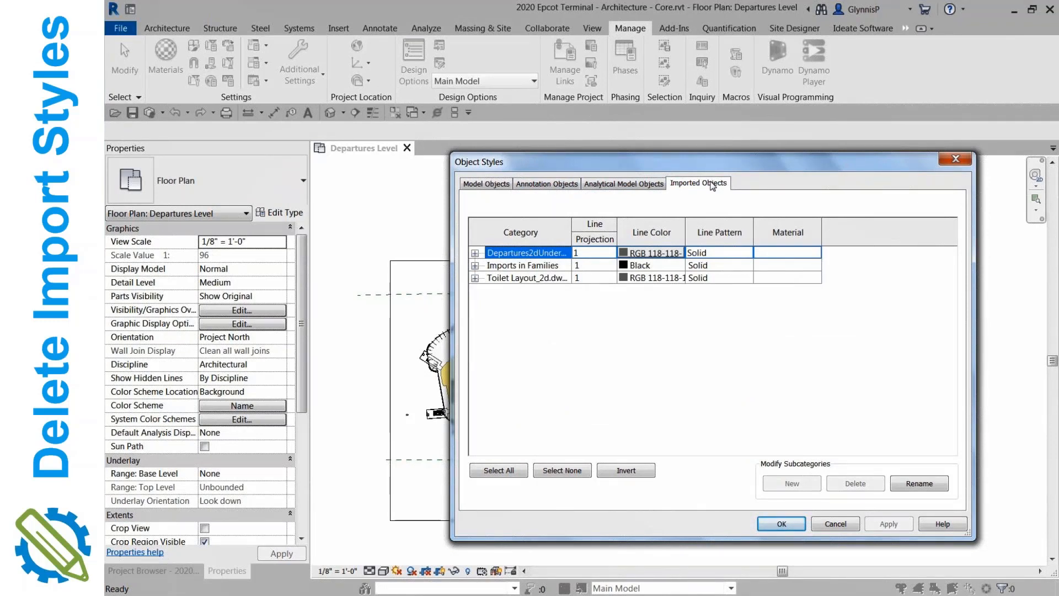
left_click(781, 523)
- Open StyleManager's Object Styles for the project and limit the list to imported styles
left_click(863, 28)
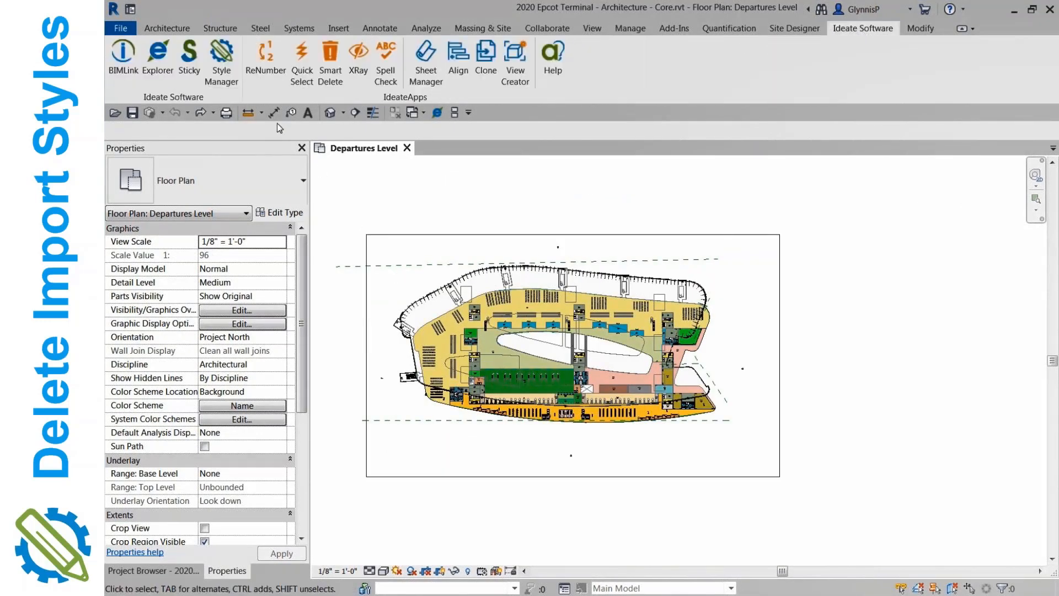
left_click(232, 55)
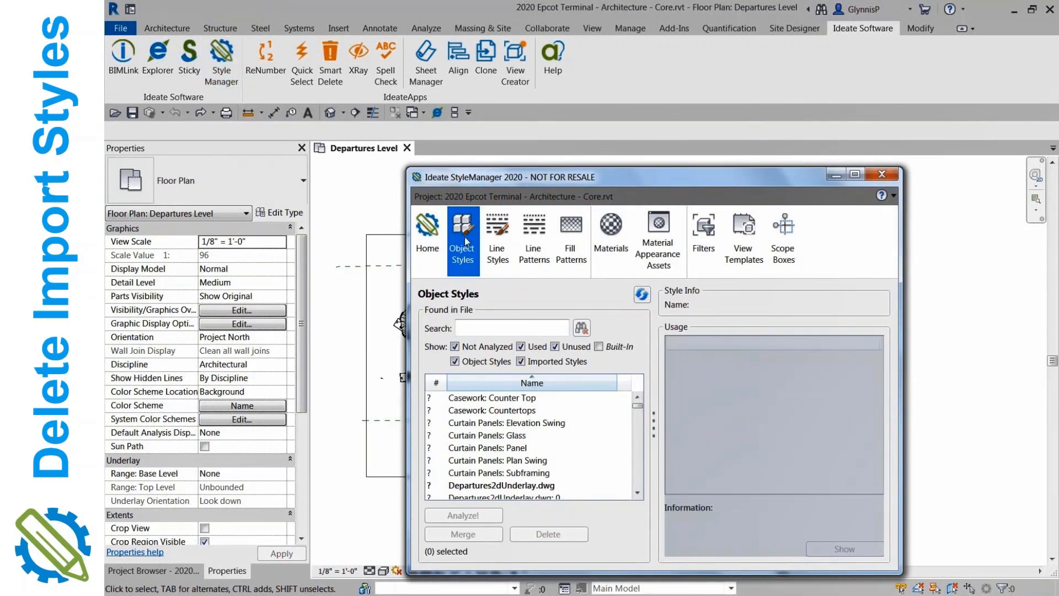
left_click(455, 361)
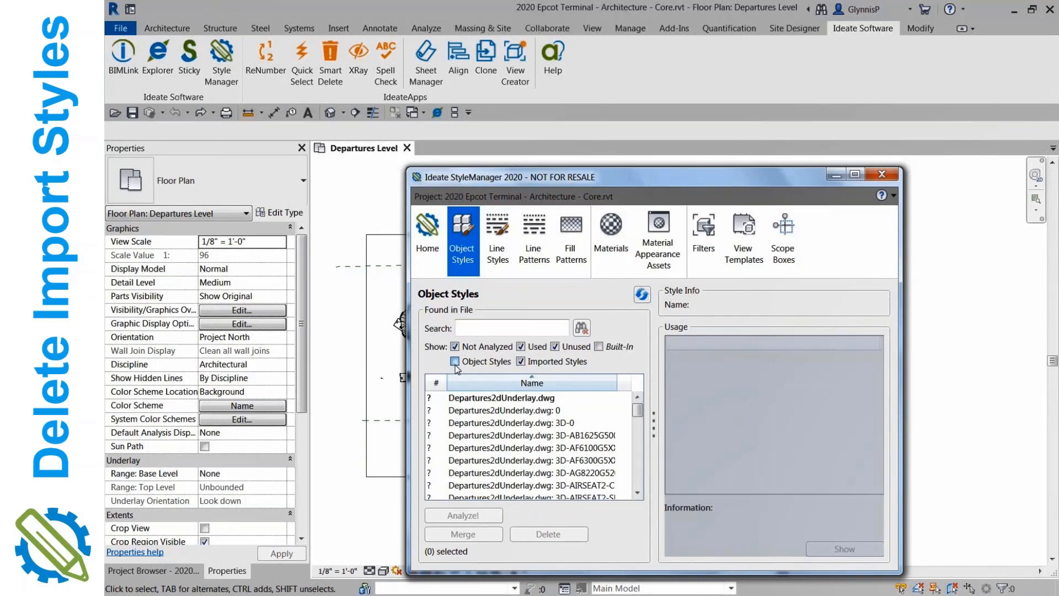
- Find the Toilet Layout_2d.dwg (2) import among the imported styles and analyze where it is used
left_click(473, 400)
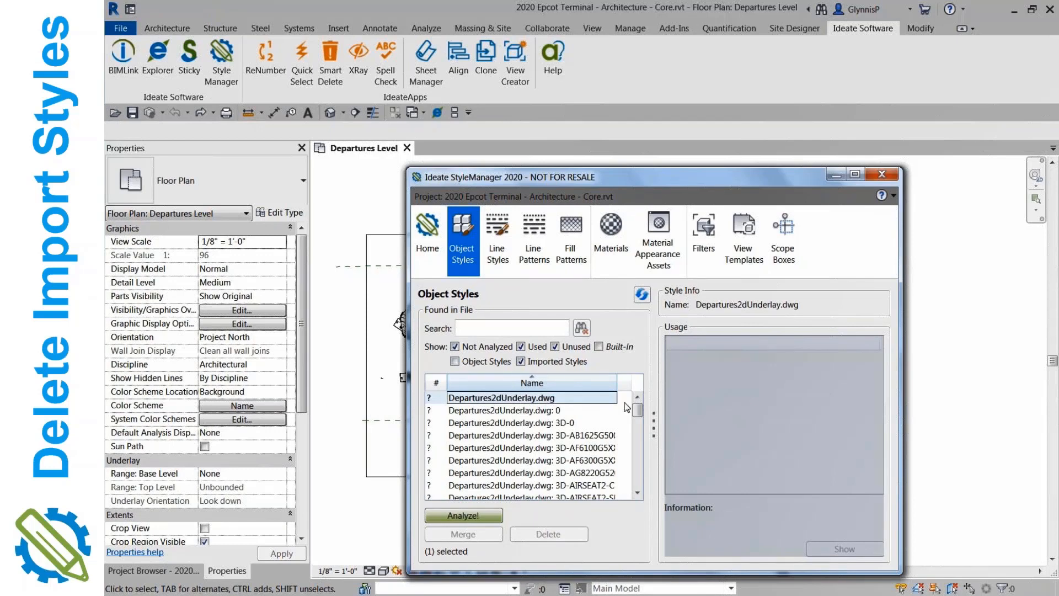
left_click_drag(640, 416, 638, 482)
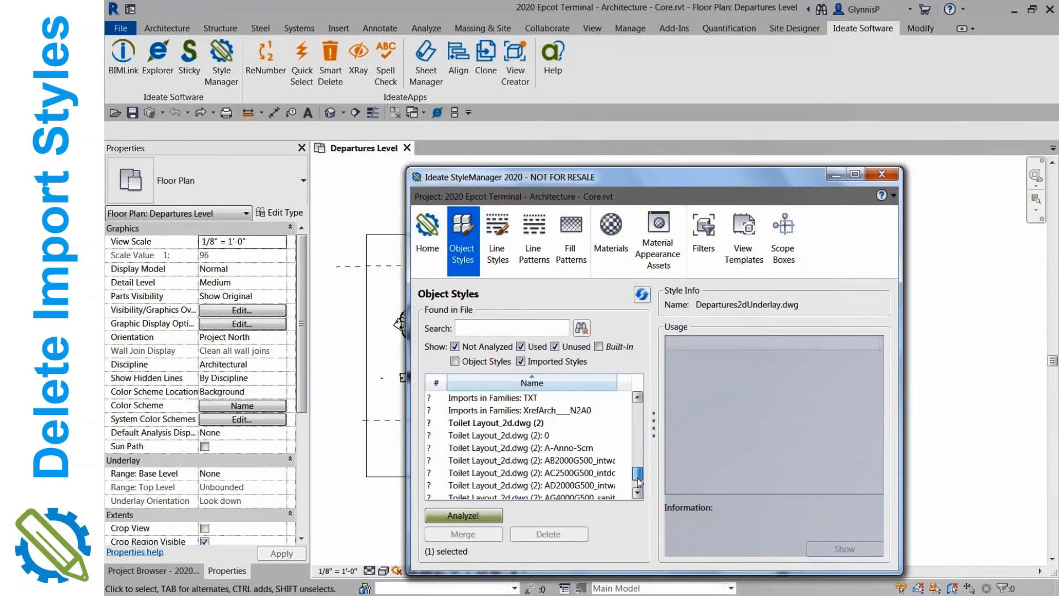
left_click(503, 423)
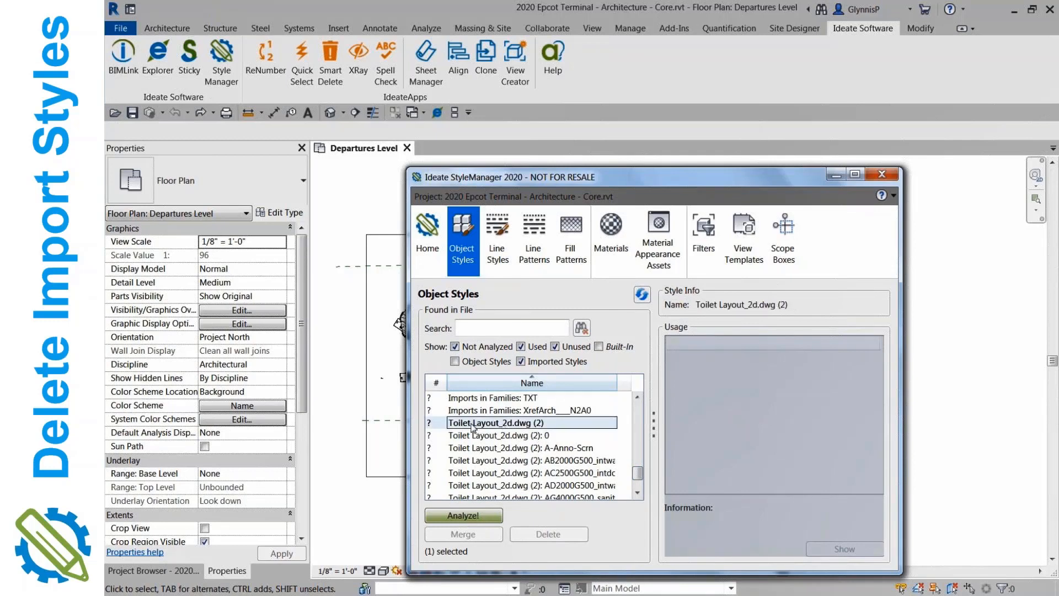
double_click(517, 425)
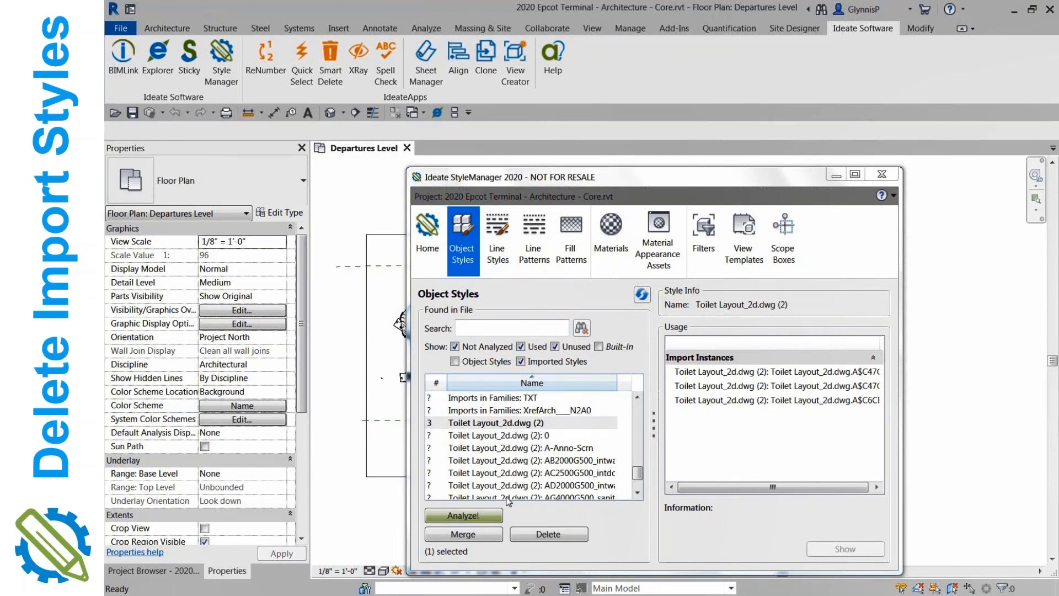
- Show the first Toilet Layout_2d.dwg (2) import instance in the model and move StyleManager aside to view it
left_click(774, 374)
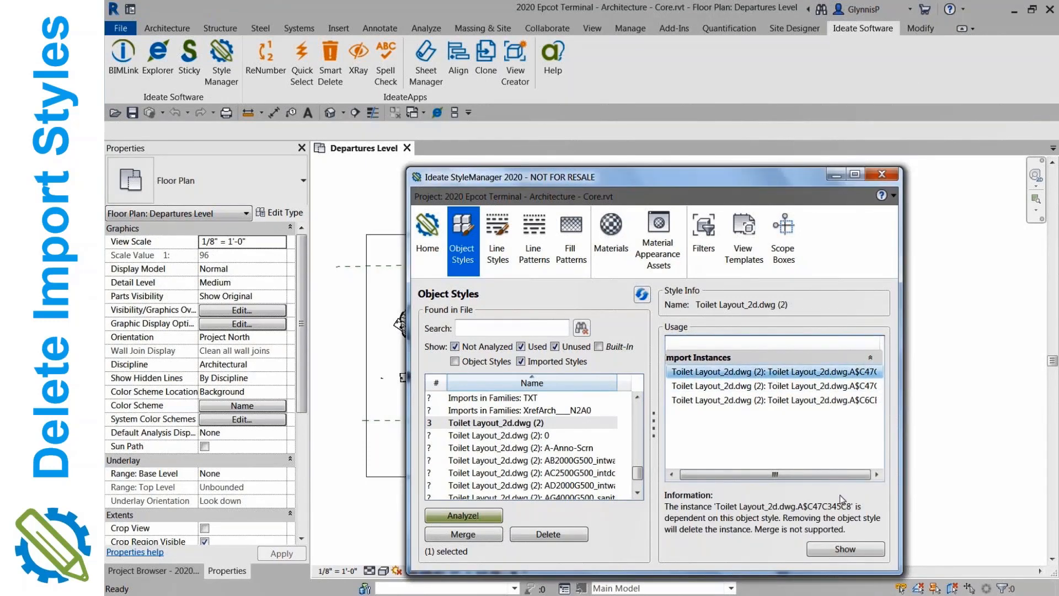
left_click(843, 549)
left_click(622, 330)
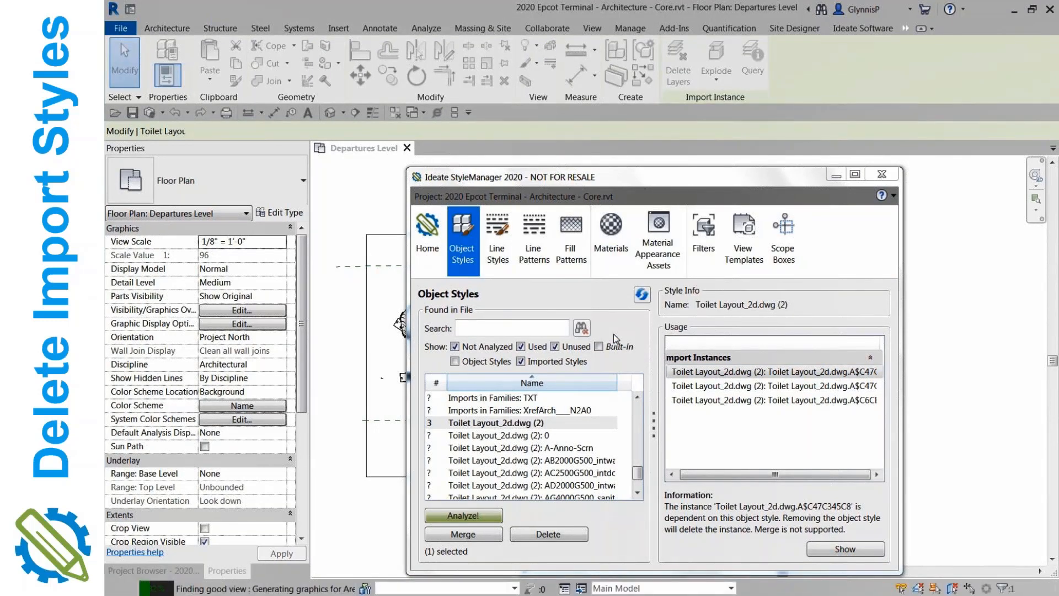
left_click_drag(668, 180, 413, 164)
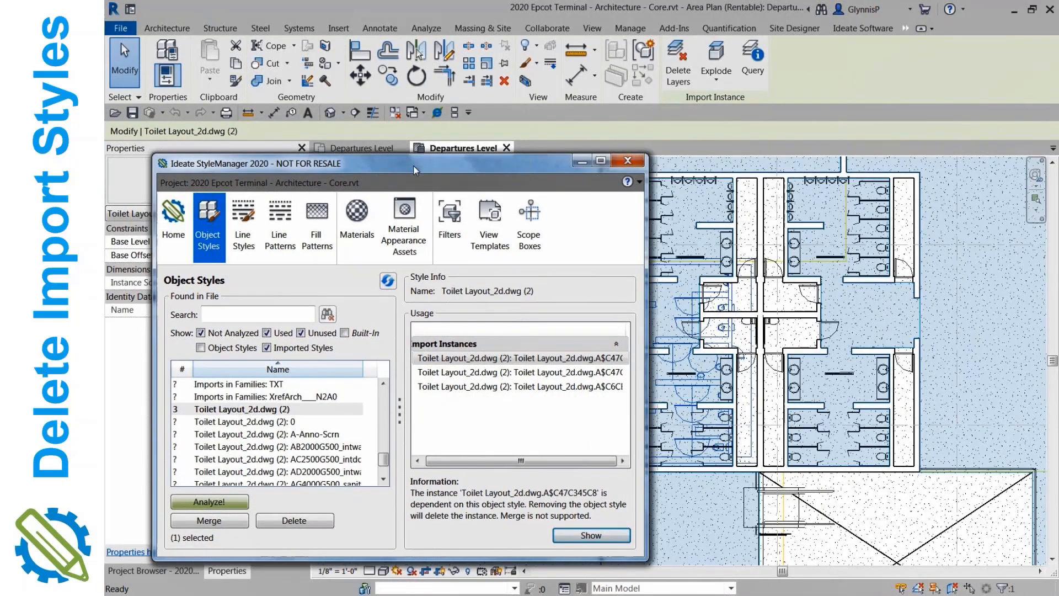
left_click(703, 422)
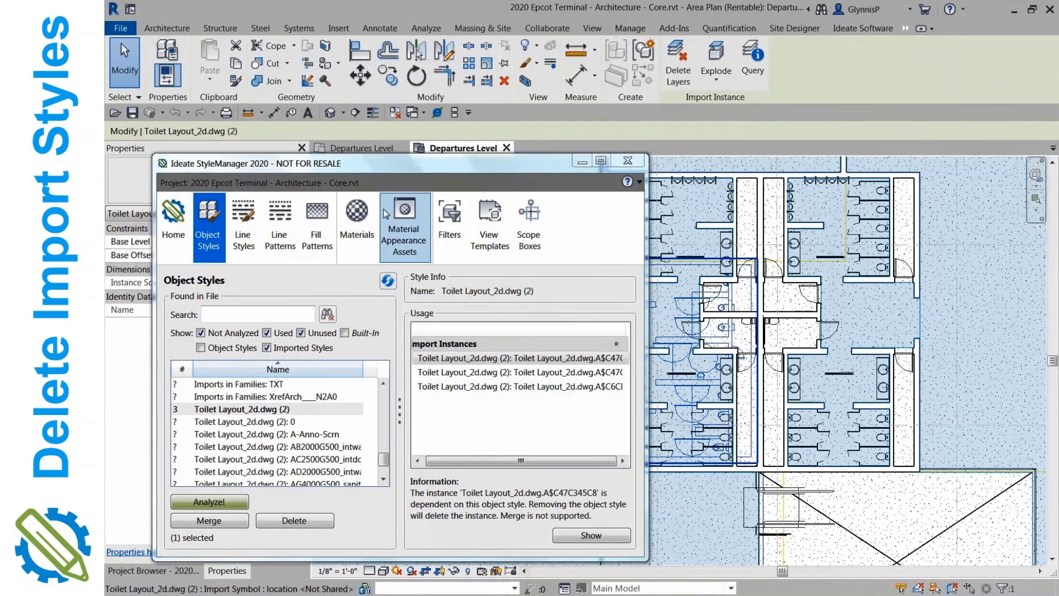
left_click_drag(494, 463, 461, 462)
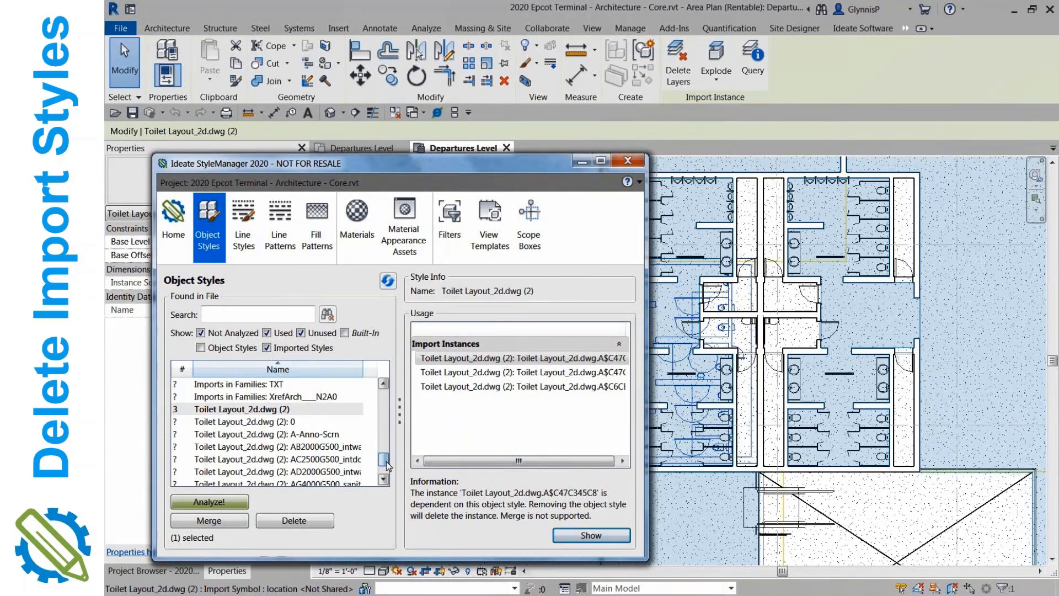
- Look through the imported styles and filter the list with the search text "import"
left_click_drag(386, 464, 385, 423)
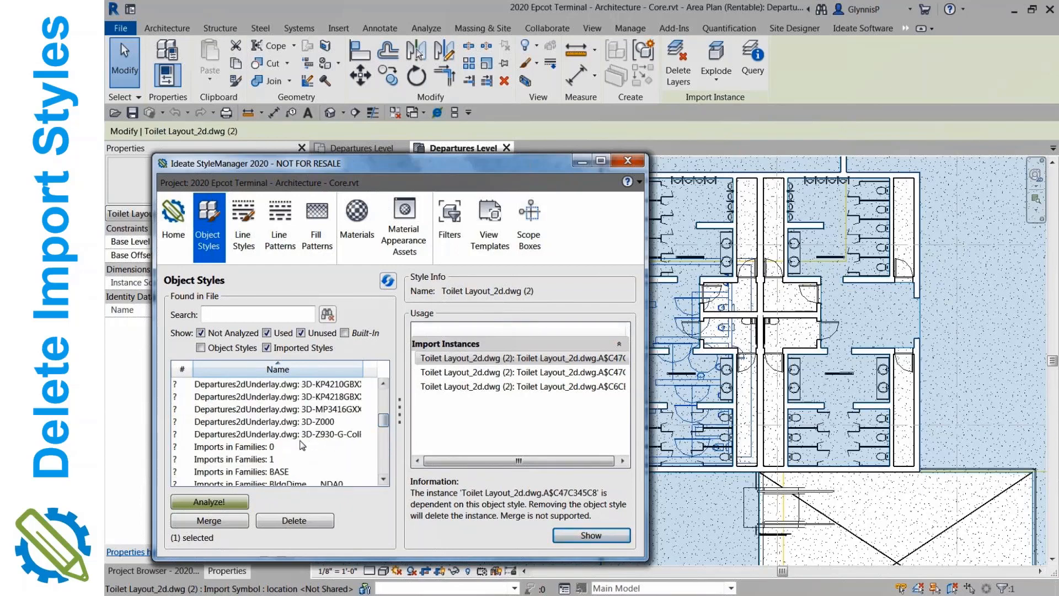
left_click(261, 448)
left_click_drag(386, 418, 385, 429)
left_click(267, 316)
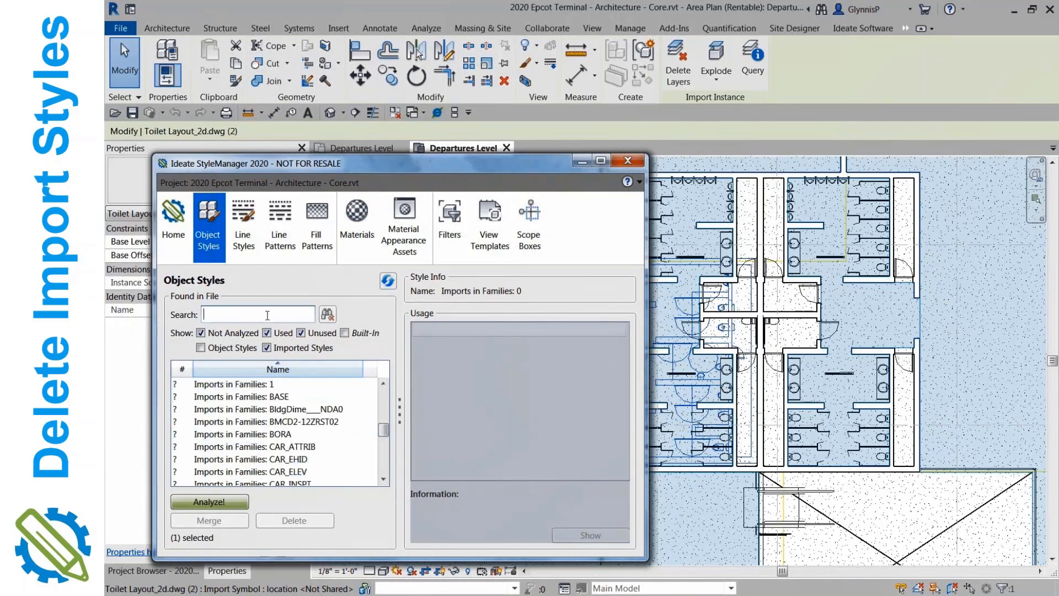
type("import")
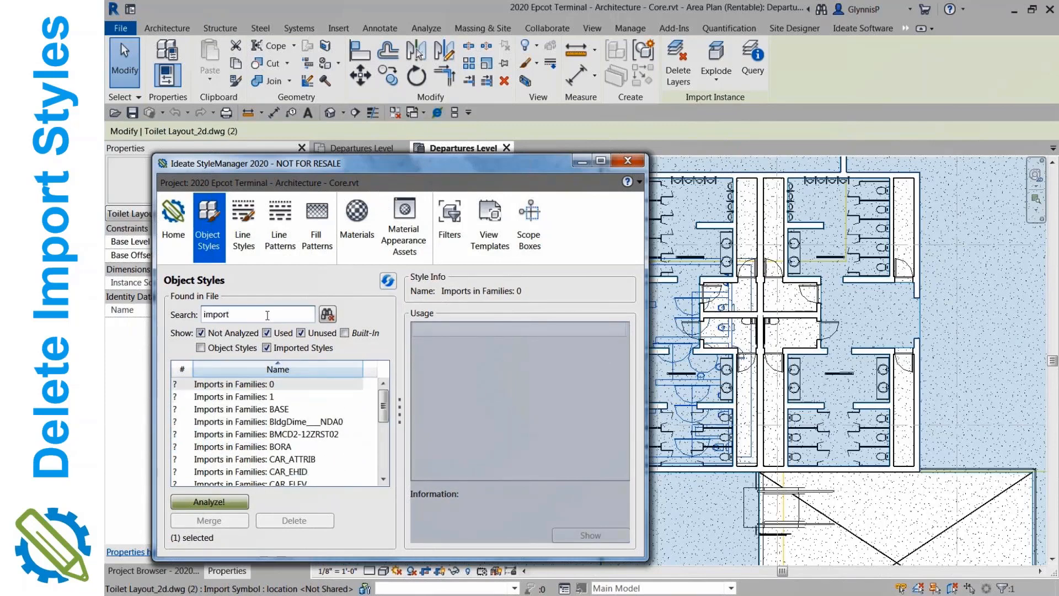
- Analyze the usage of the styles from Imports in Families: 0 through Imports in Families: BORA
left_click(266, 388)
left_click(275, 447, "shift")
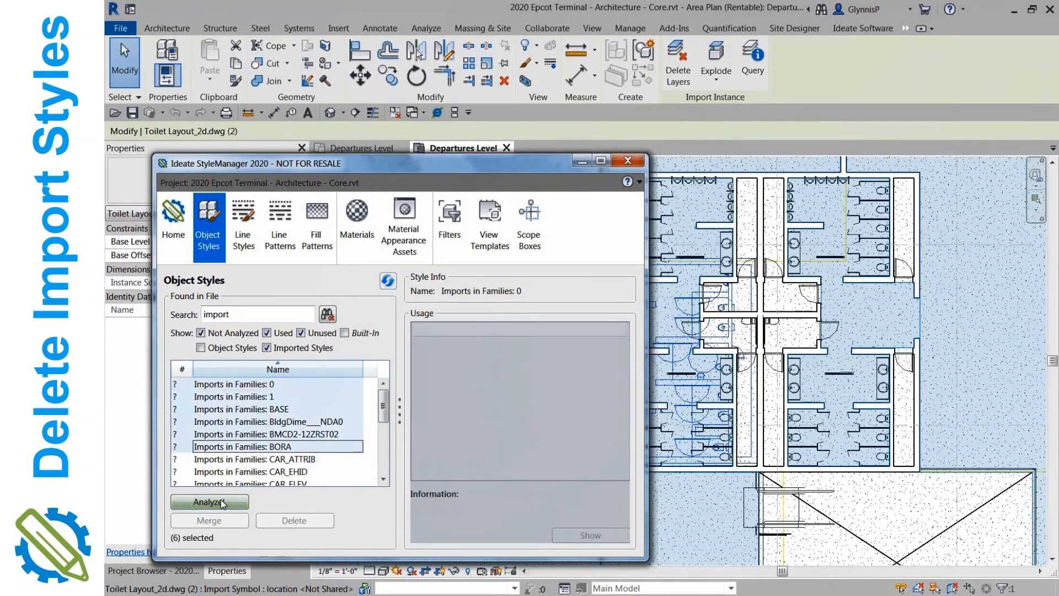
left_click(221, 500)
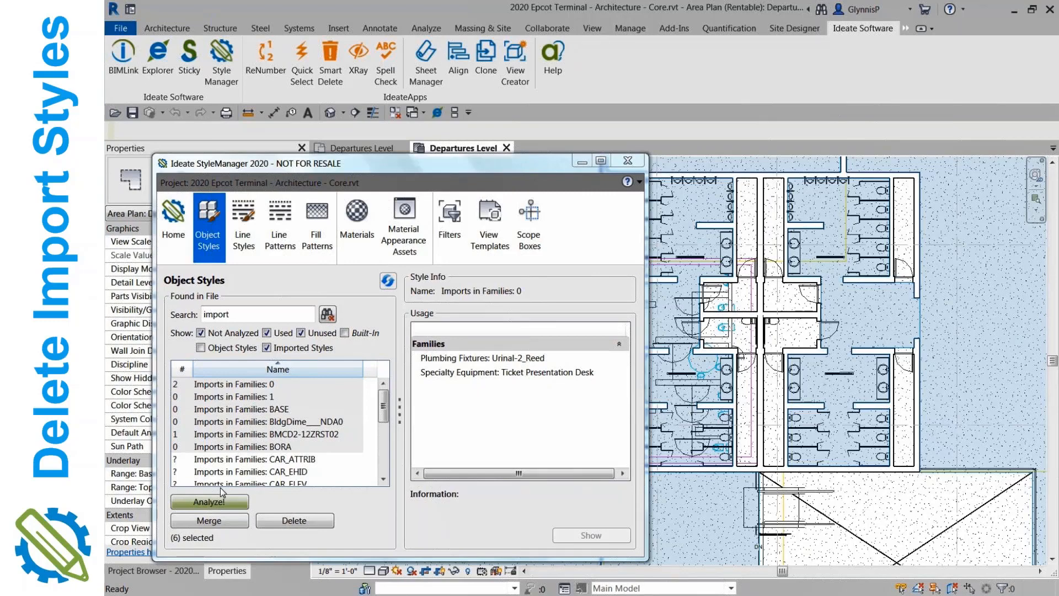
- Open the Ticket Presentation Desk family for editing from the usage of Imports in Families: BMCD2-12ZRST02
left_click(239, 436)
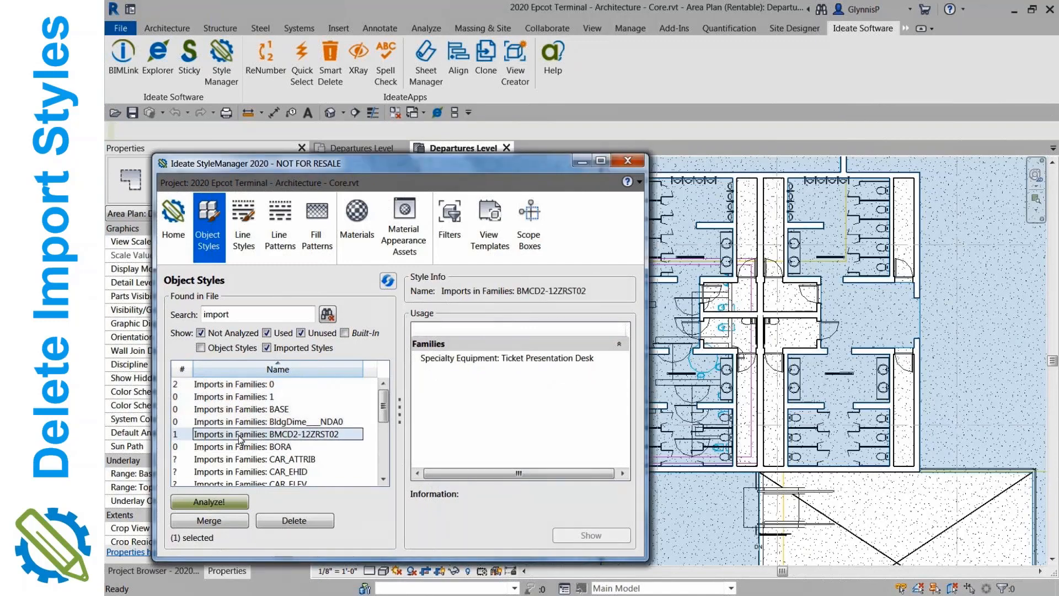
left_click(595, 358)
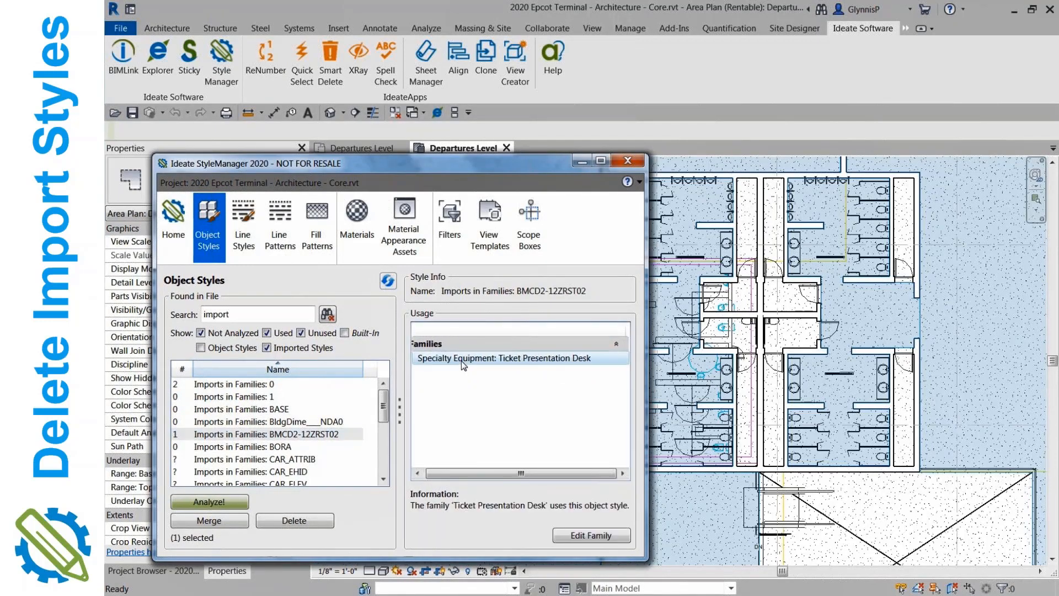
left_click(590, 535)
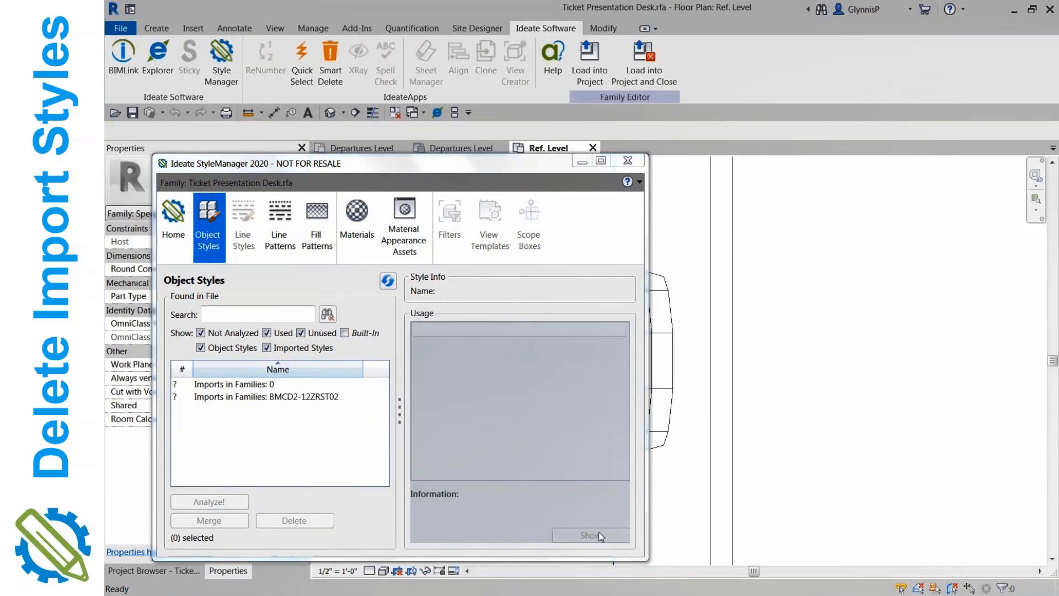
- Analyze Imports in Families: BMCD2-12ZRST02 within the desk family and open its nested Stool_974 family for editing
left_click(258, 399)
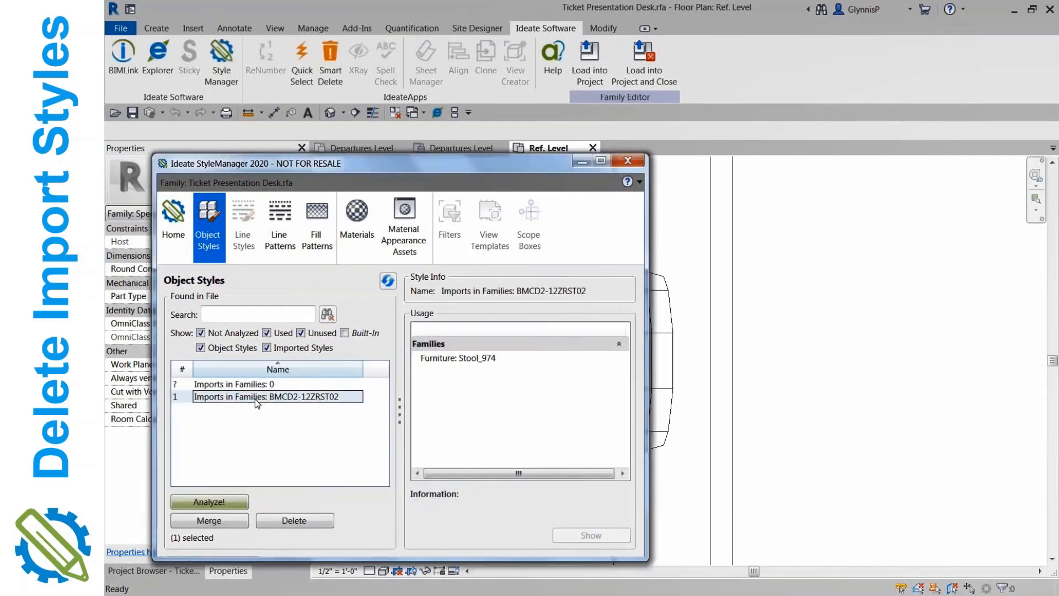
left_click(437, 360)
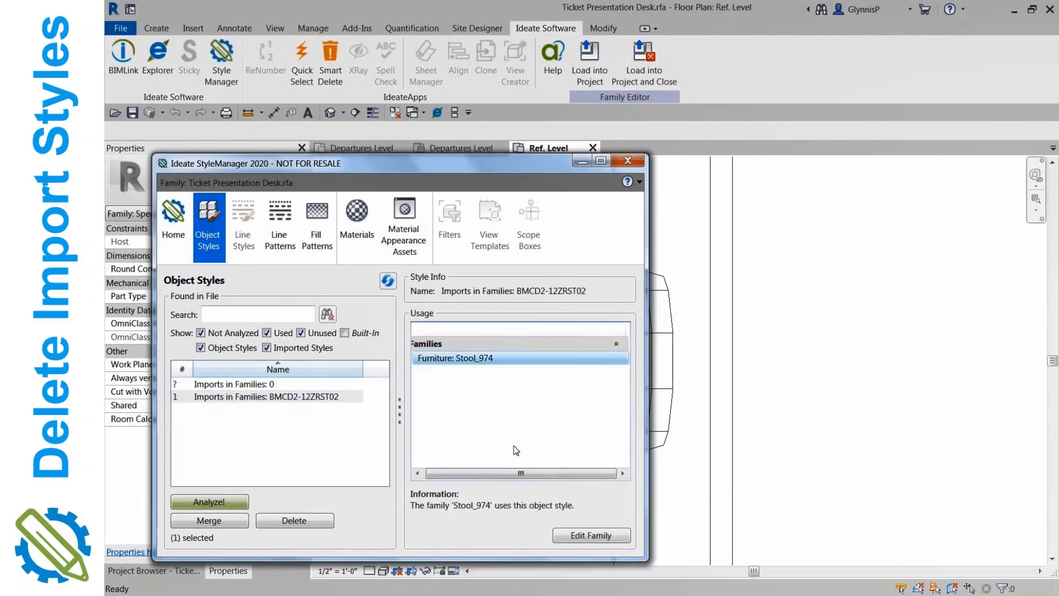
left_click(606, 538)
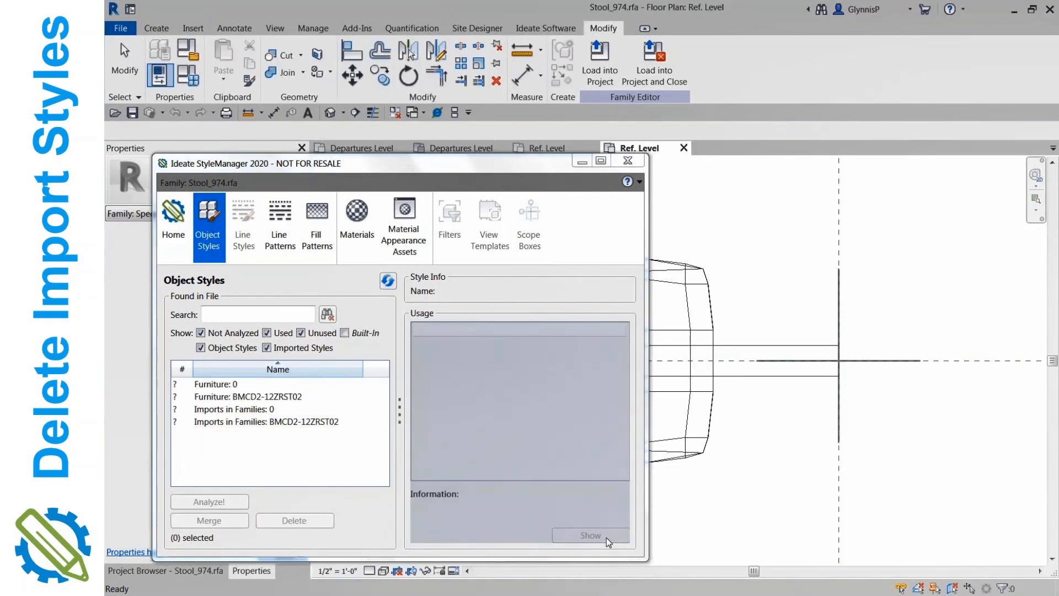
- Analyze both BMCD2-12ZRST02 styles in Stool_974 and show the 12ZRST02.dwg element with its Subcategory property
left_click(274, 425)
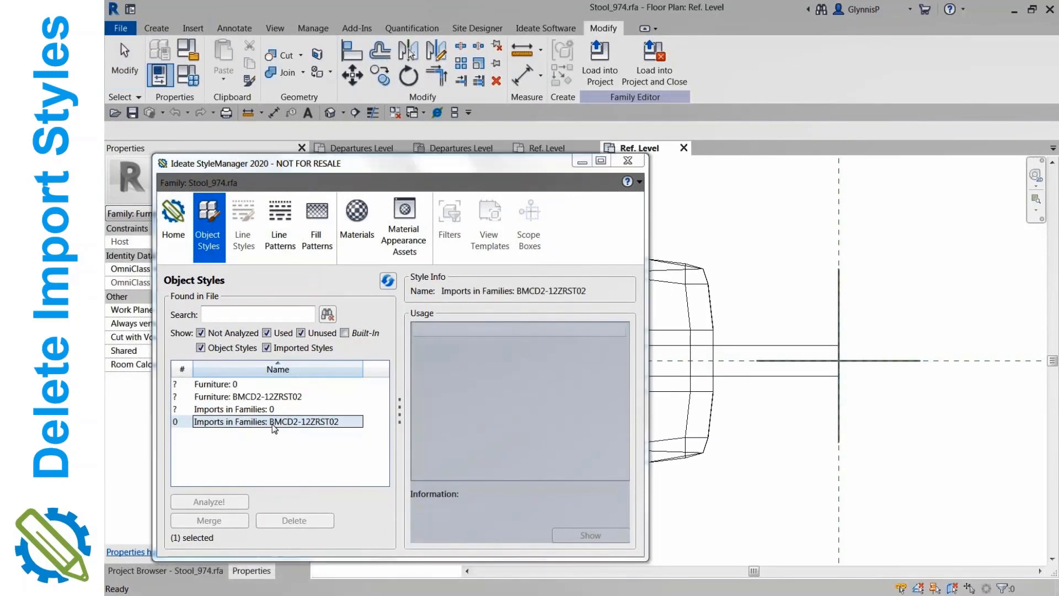
left_click(269, 398)
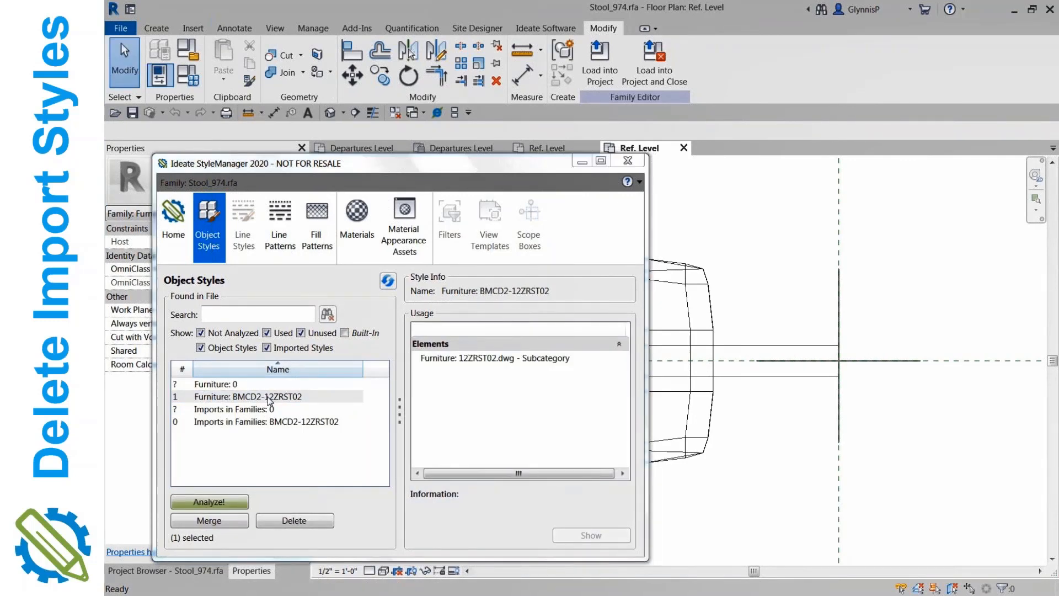
left_click(439, 365)
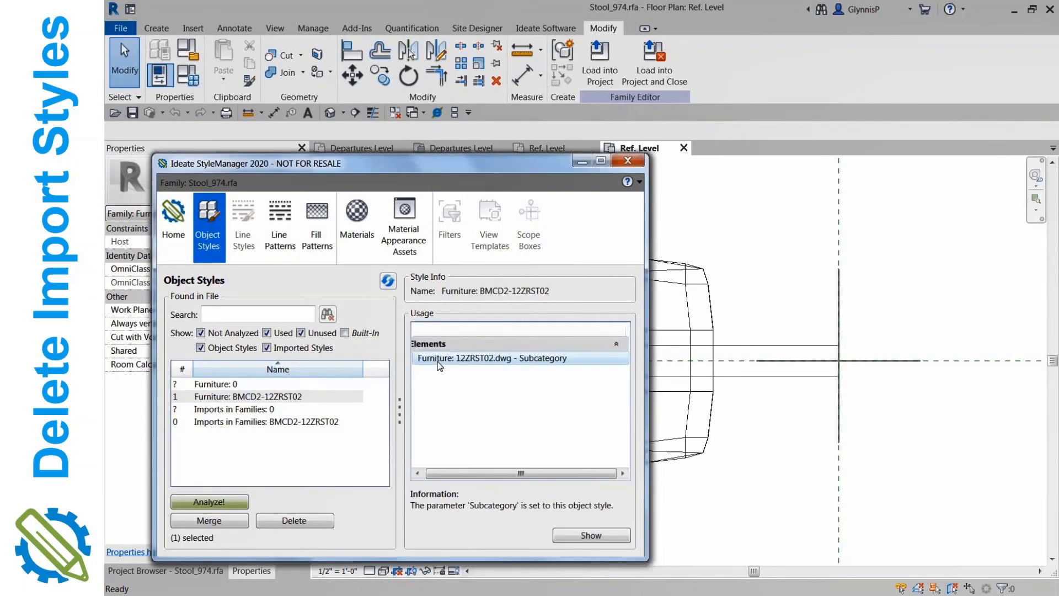
left_click(591, 535)
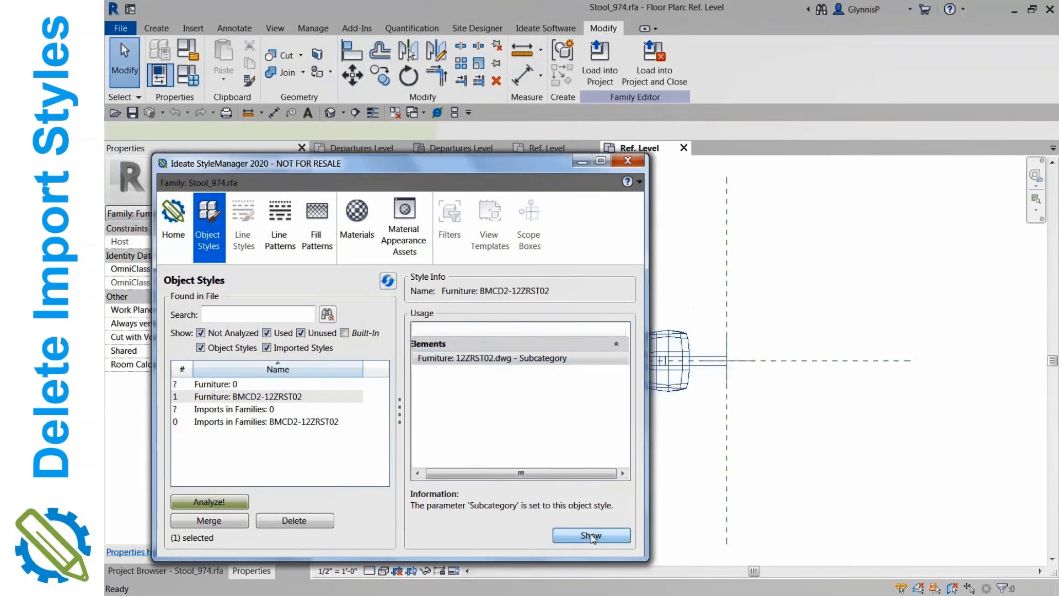
left_click_drag(368, 170, 585, 136)
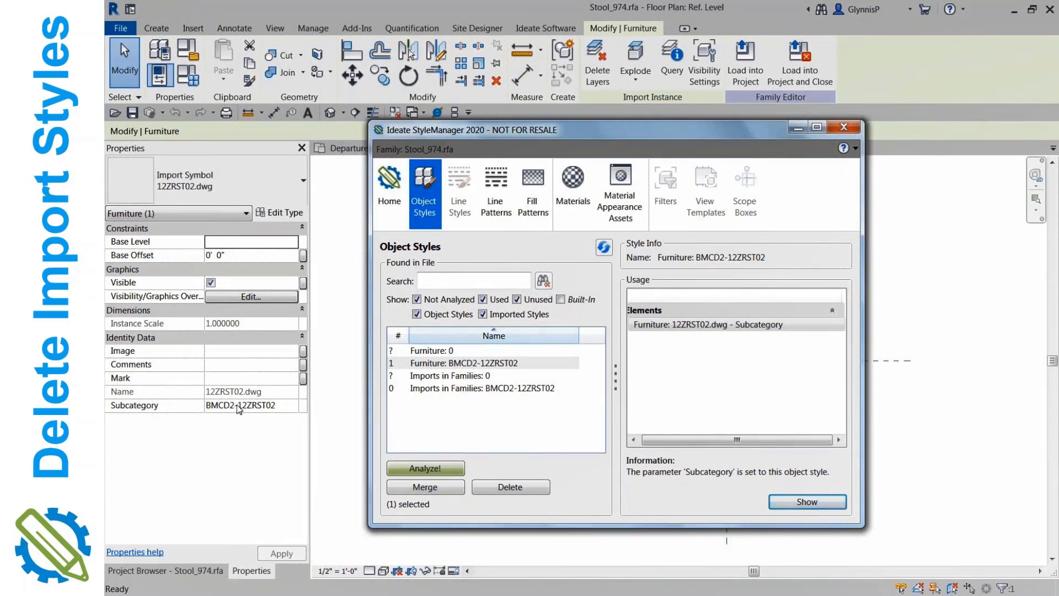
left_click_drag(589, 134, 594, 204)
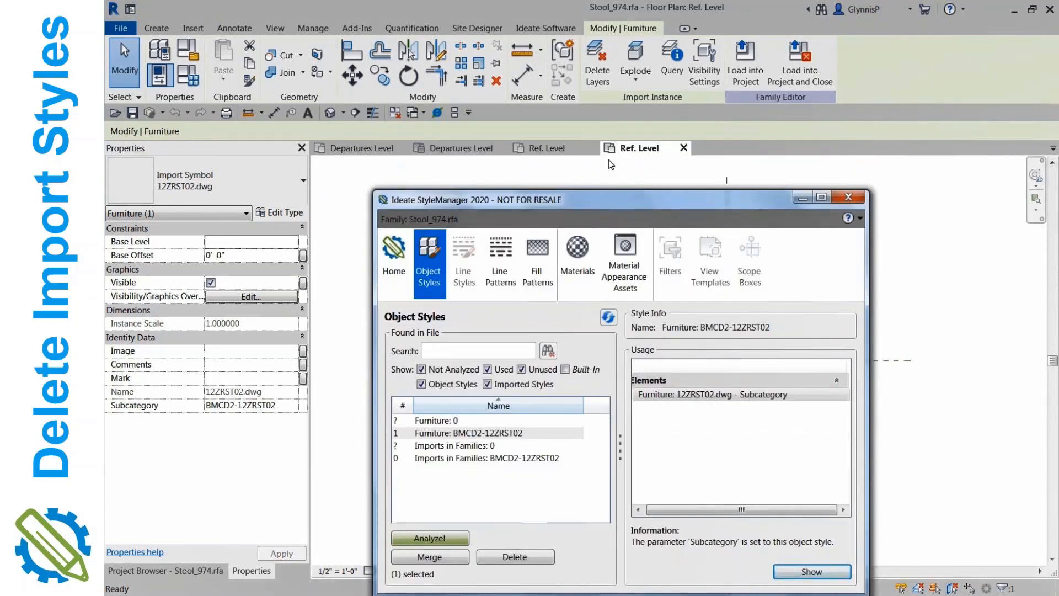
- Close the Stool_974 and Ticket Presentation Desk families and return to the desk's usage entry in the project
left_click(683, 149)
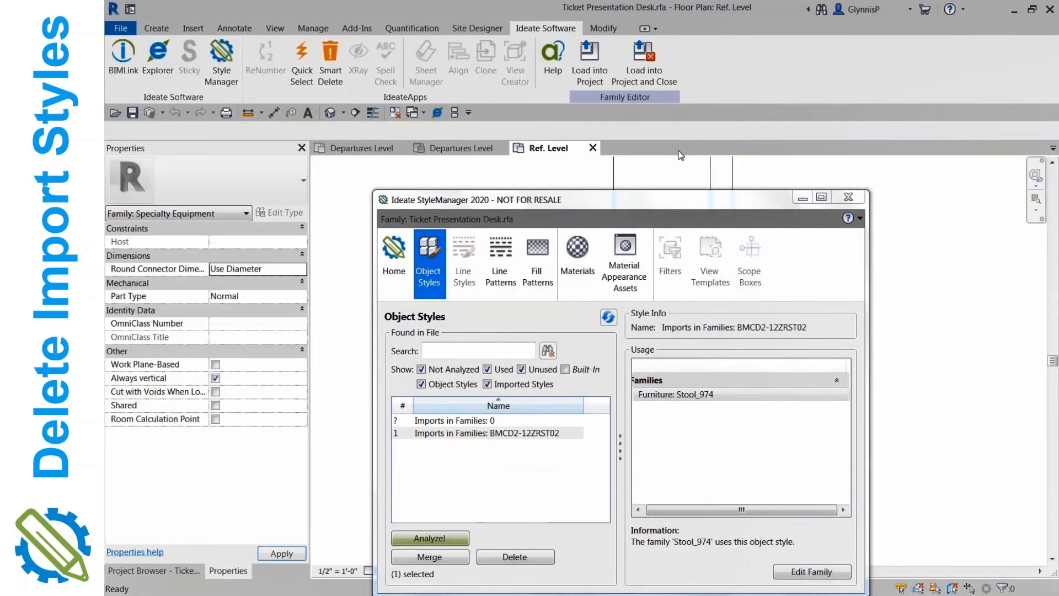
left_click(593, 147)
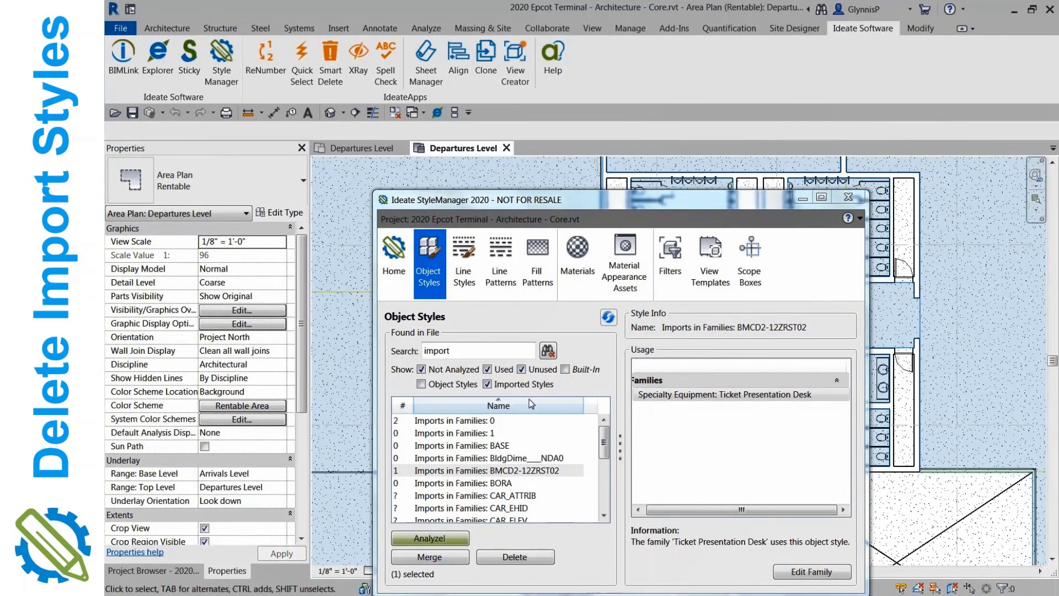
left_click(696, 396)
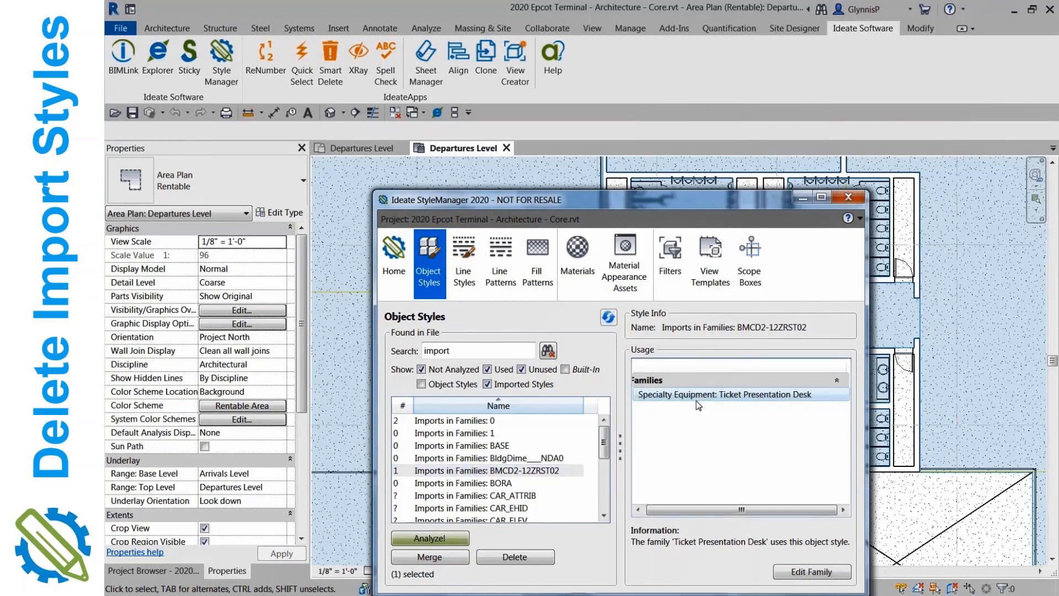
- Review which families use Imports in Families: 0, leaving only that style selected
left_click(478, 422)
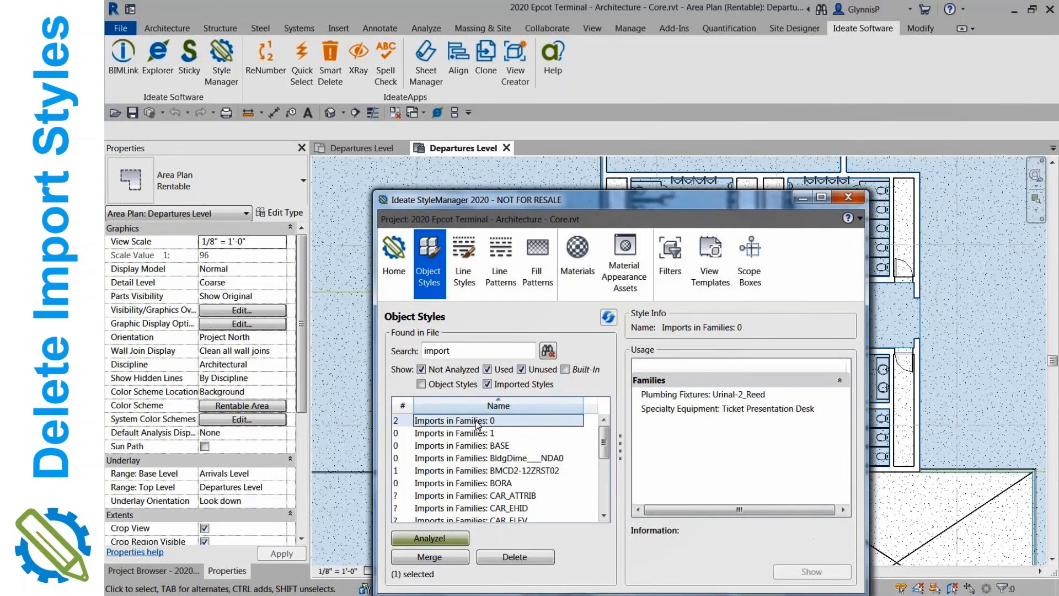
left_click(467, 472, "ctrl")
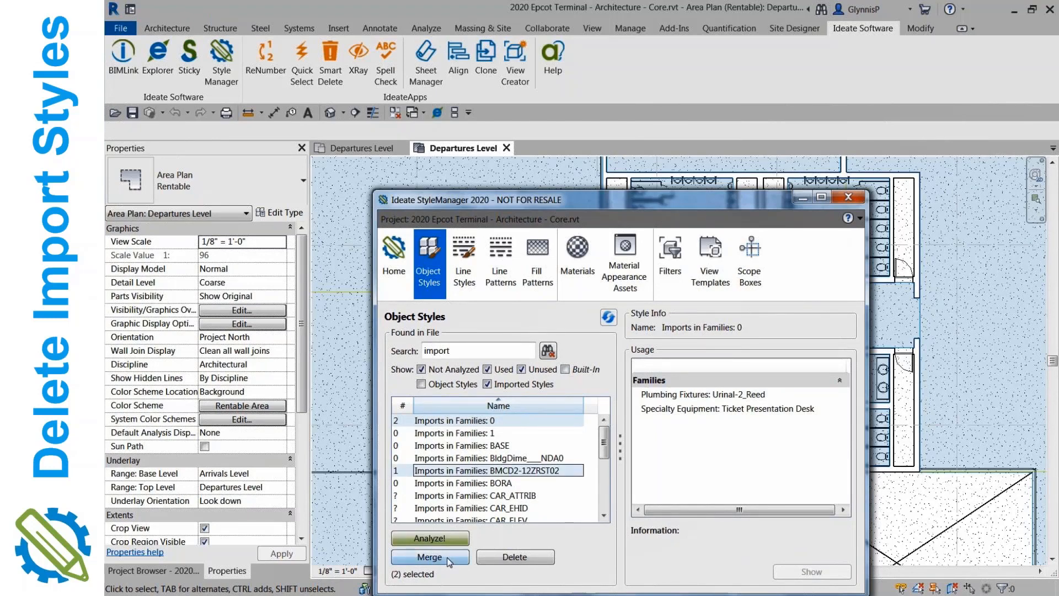
left_click(451, 421)
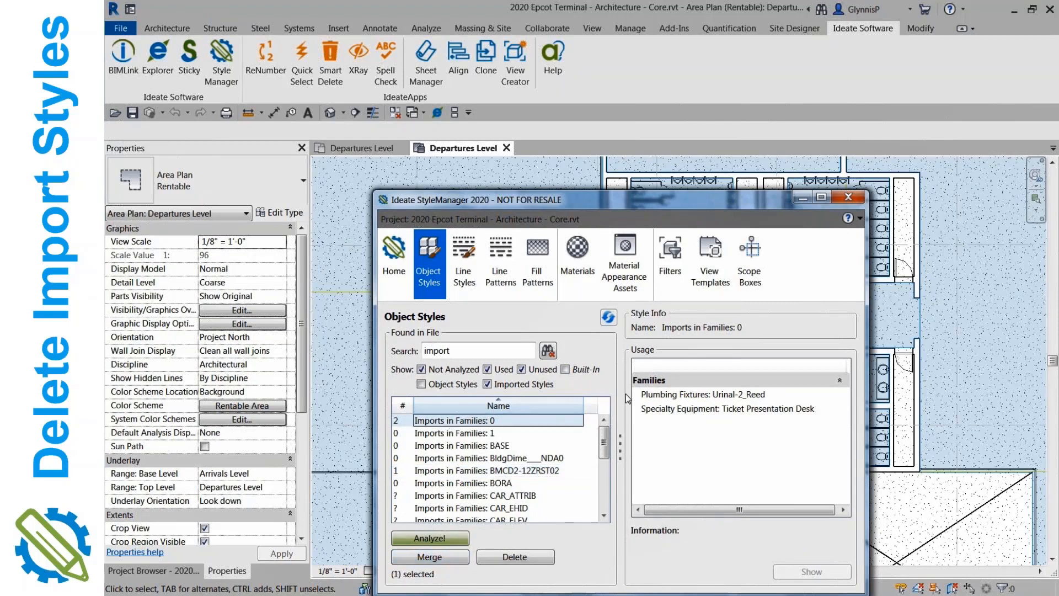
- Check the family usages of Imports in Families: 0, including Urinal-2_Reed and Ticket Presentation Desk, and the usage of BMCD2-12ZRST02
left_click(670, 395)
left_click(673, 409)
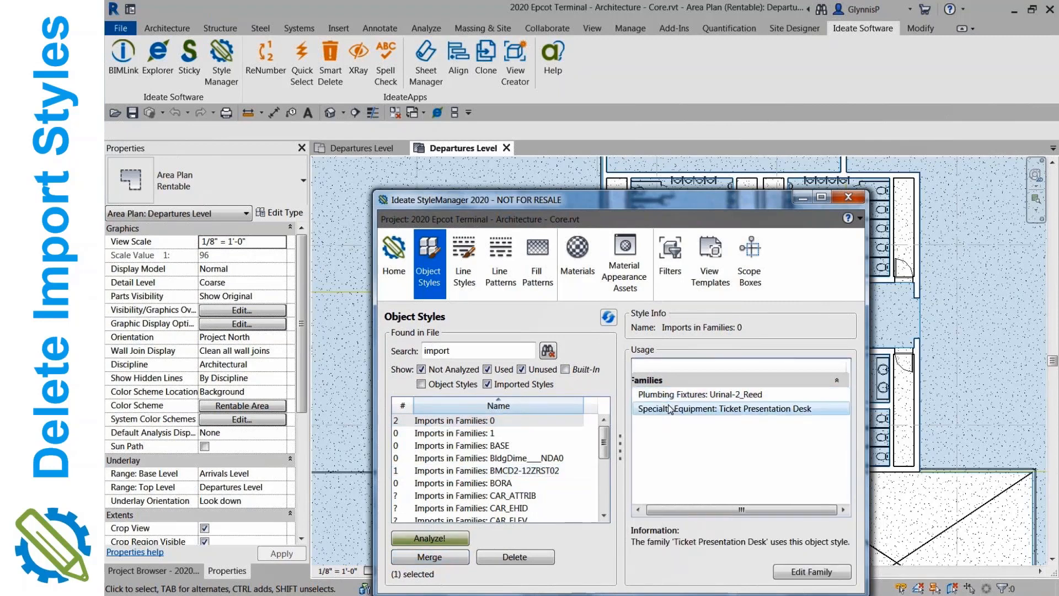
left_click(523, 473)
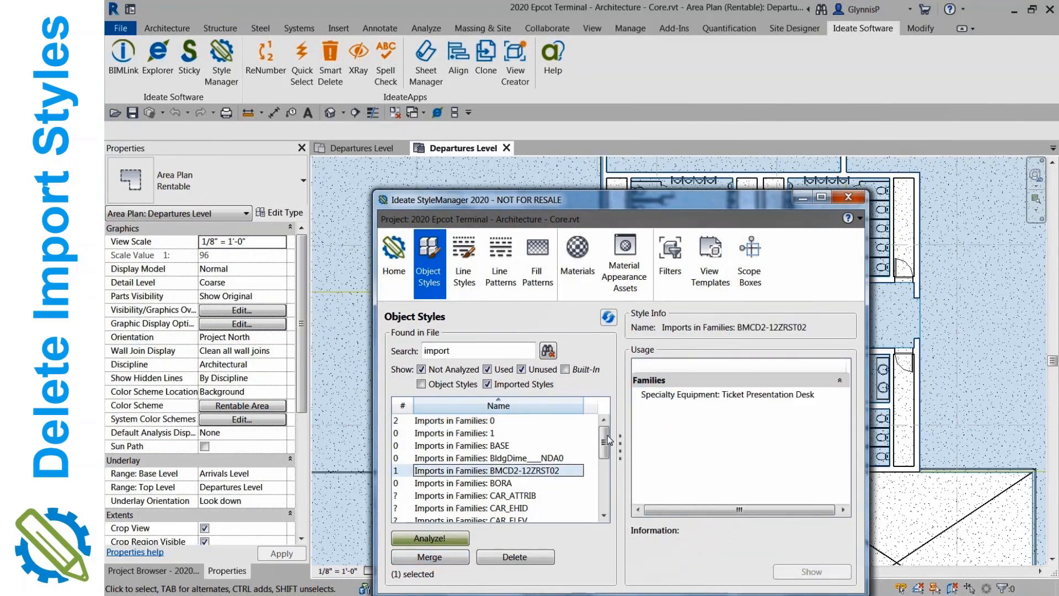
- Merge the object styles Imports in Families: 0 and BMCD2-12ZRST02 into the parent Imports in Families style, and close the results
left_click(477, 421)
left_click(494, 476, "ctrl")
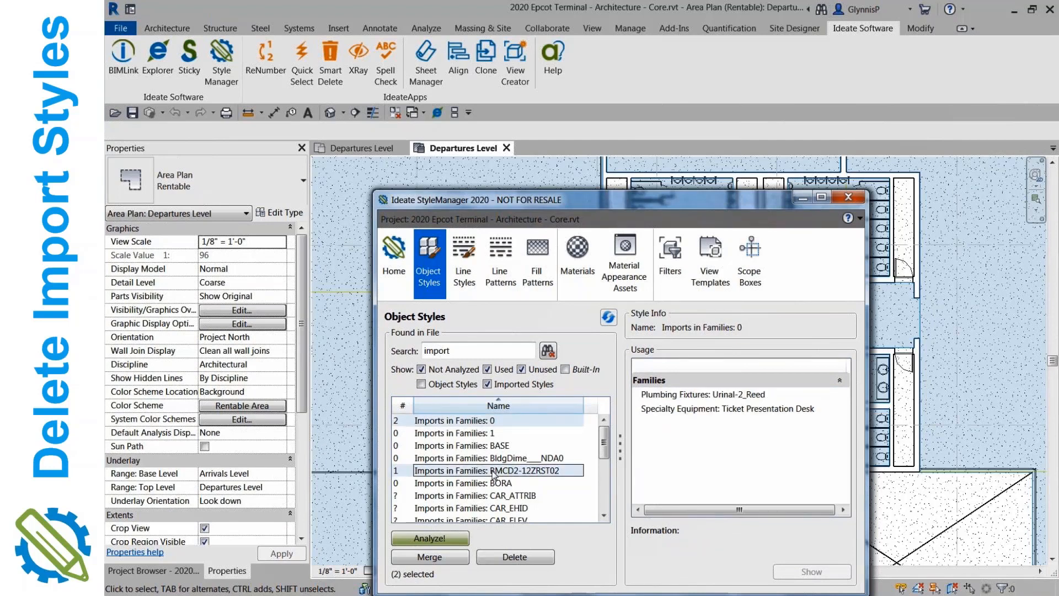
left_click(450, 558)
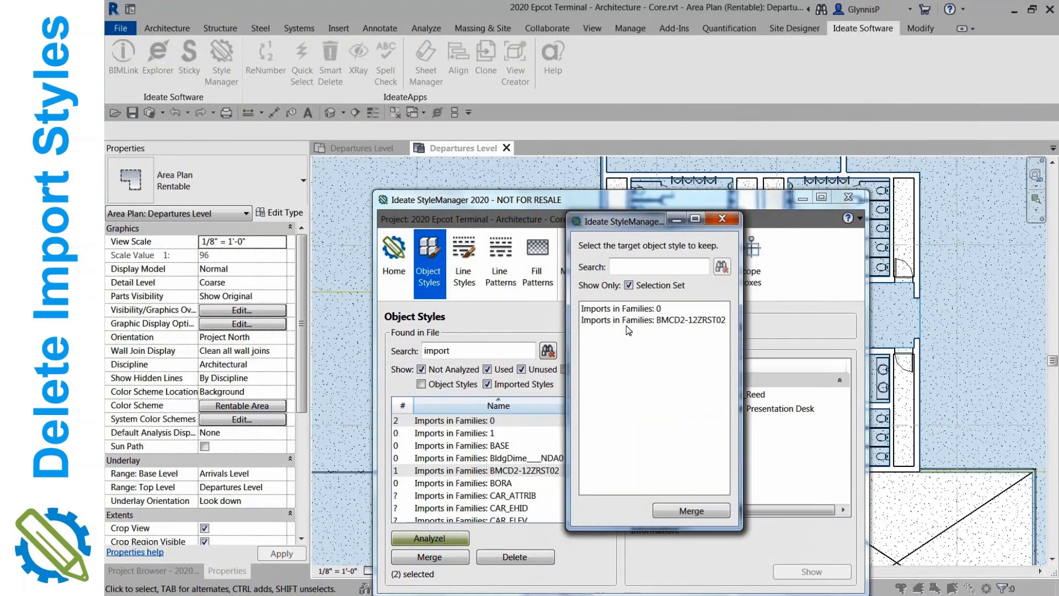
left_click(628, 286)
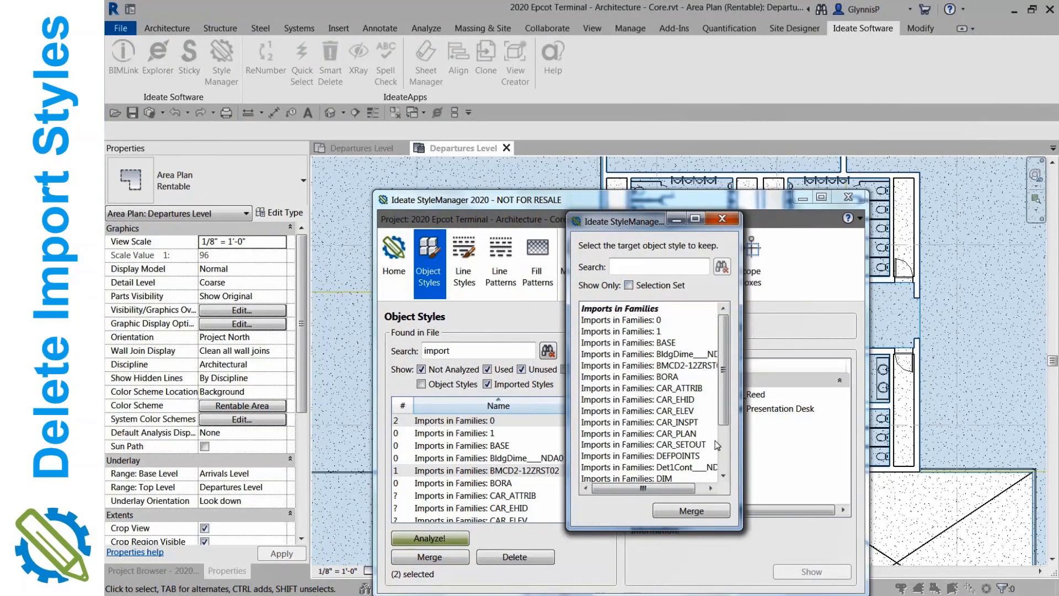
left_click_drag(720, 371, 623, 318)
left_click(625, 312)
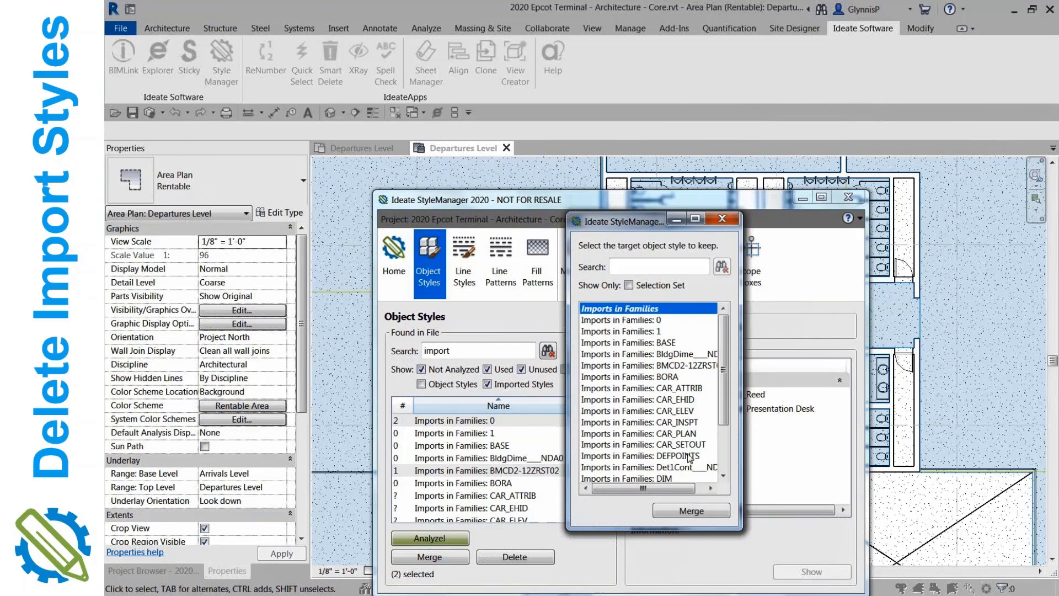
left_click(691, 511)
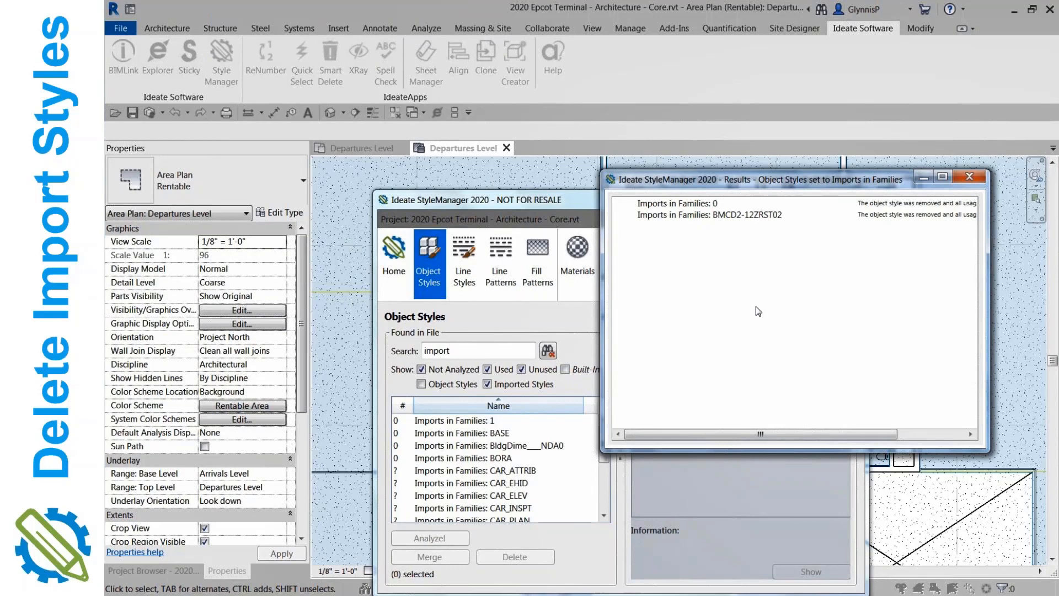
left_click(969, 176)
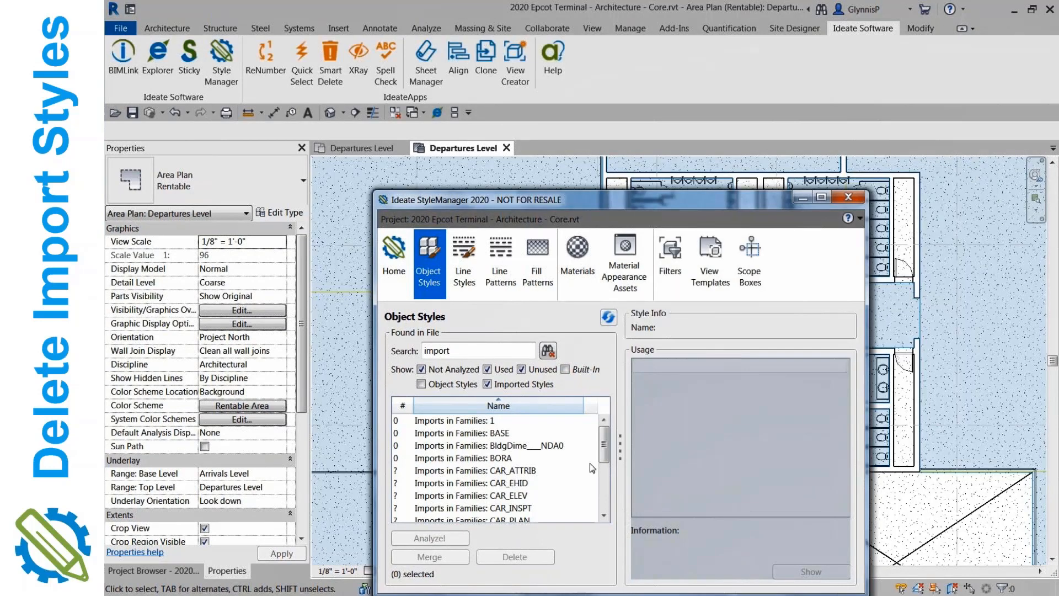
- Select the run of unused import styles from Imports in Families: 1 through Imports in Families: BORA
left_click(486, 446)
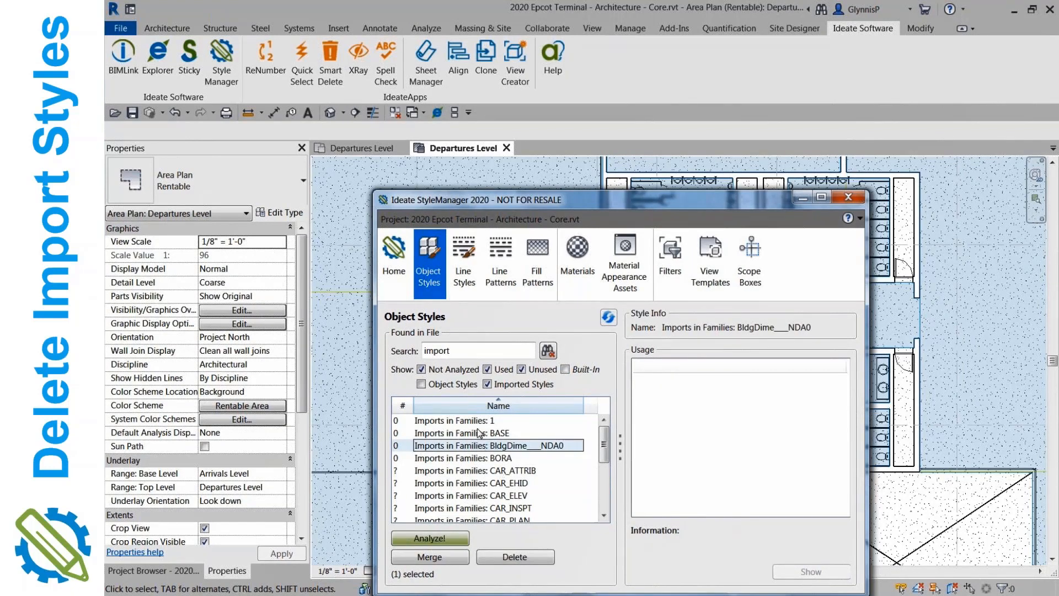
left_click(475, 422)
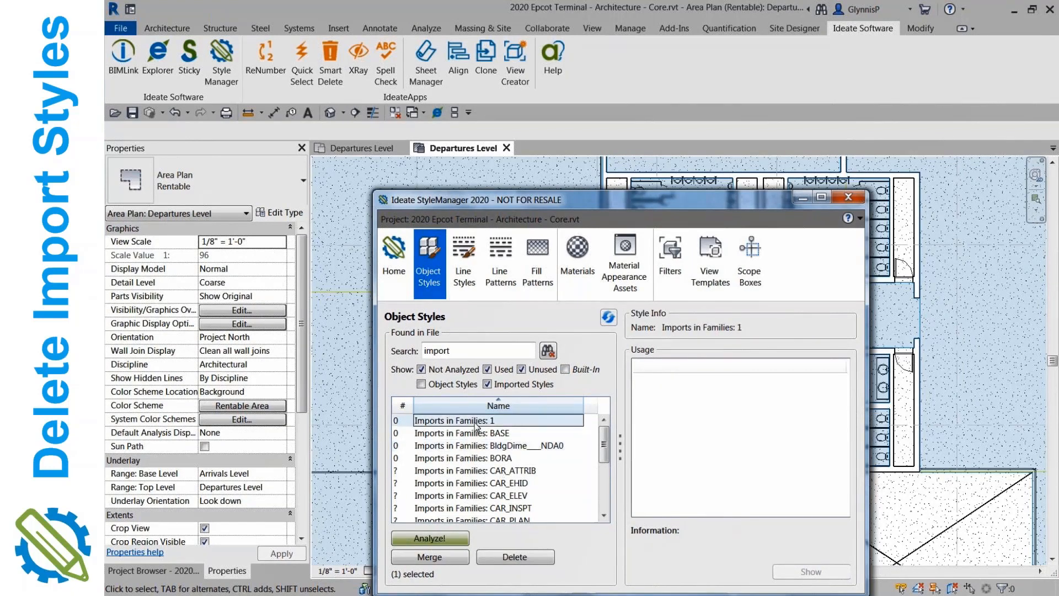
left_click(485, 459, "shift")
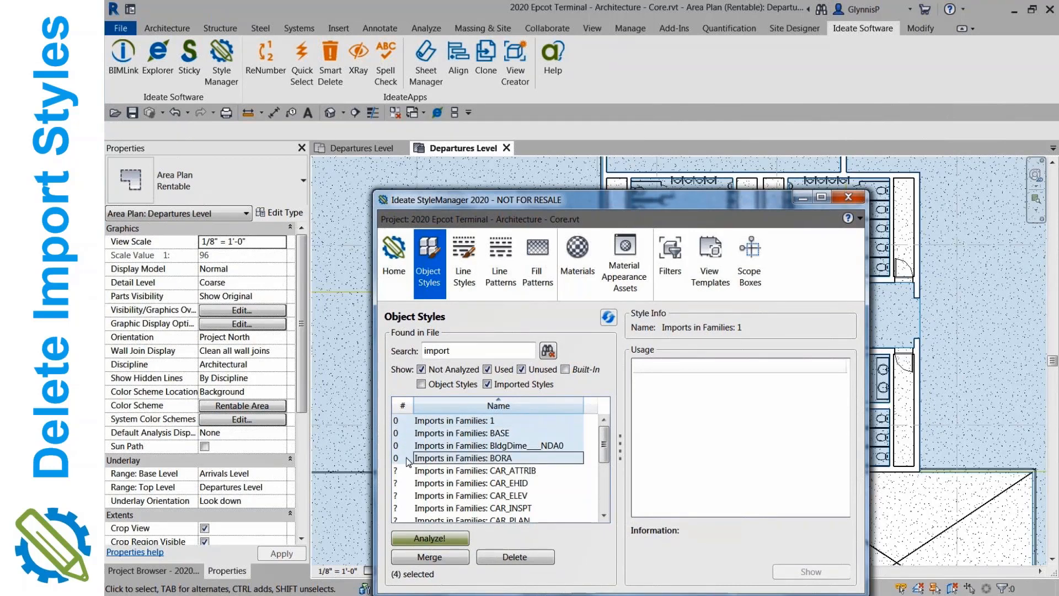